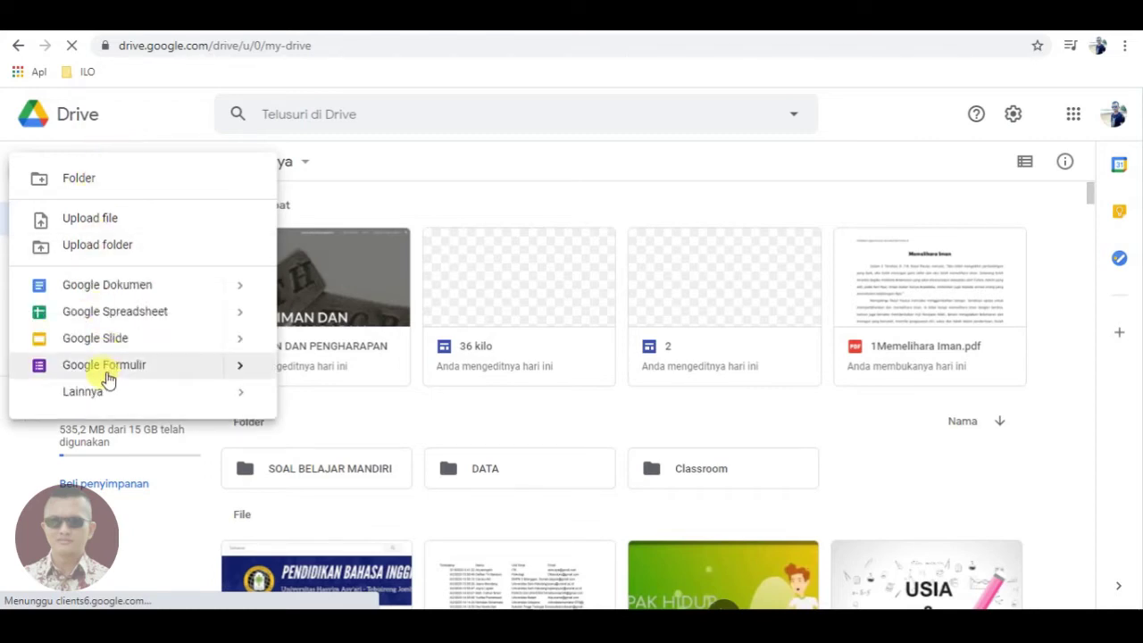
- Create a new Google Form and configure it as a quiz with shuffled question order
{"action": "left_click", "coordinate": [105, 366]}
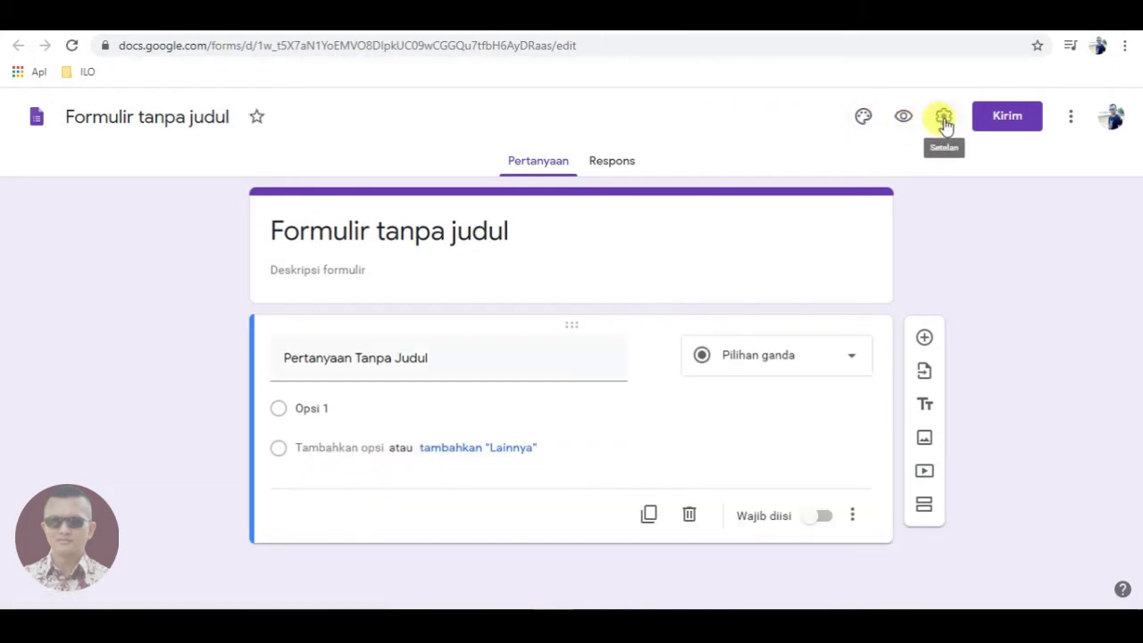
{"action": "left_click", "coordinate": [943, 122]}
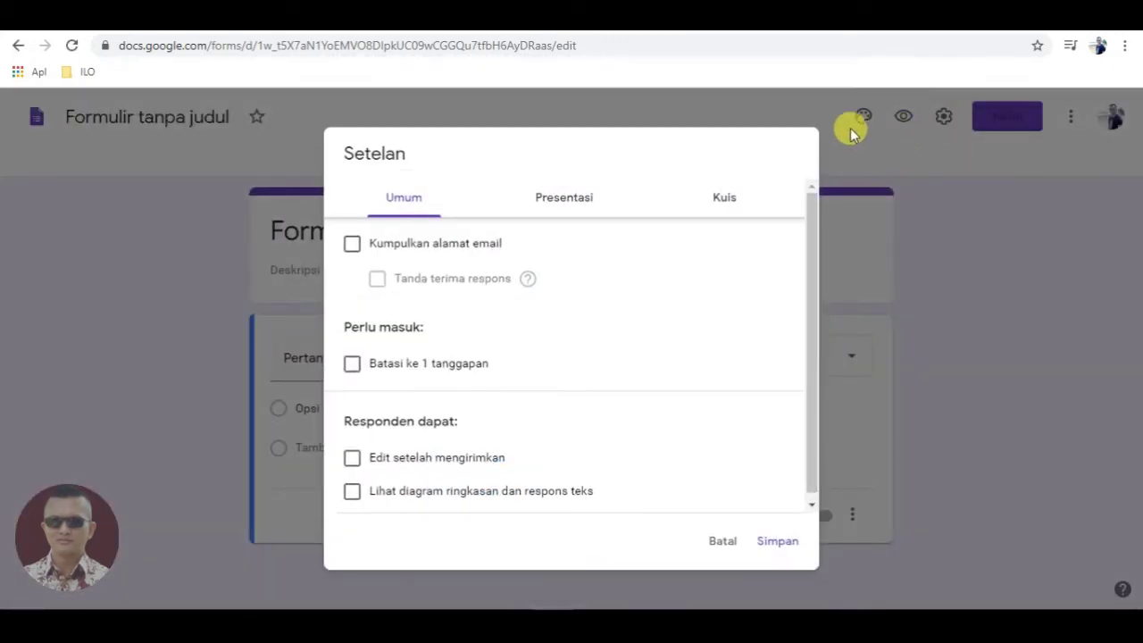
{"action": "left_click", "coordinate": [718, 204]}
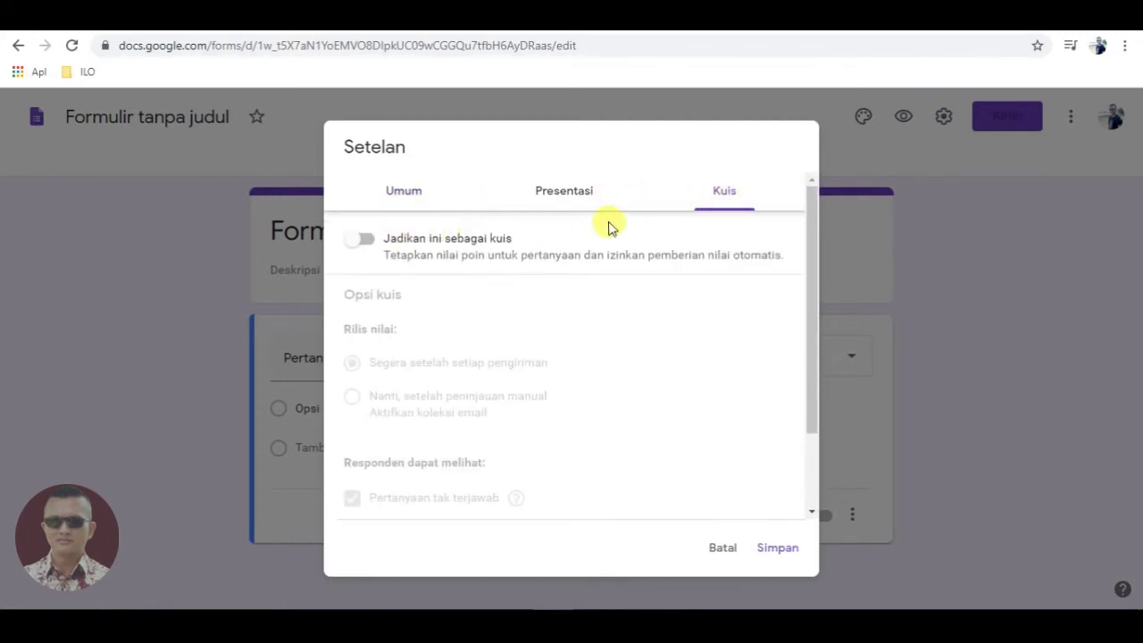
{"action": "left_click", "coordinate": [366, 240]}
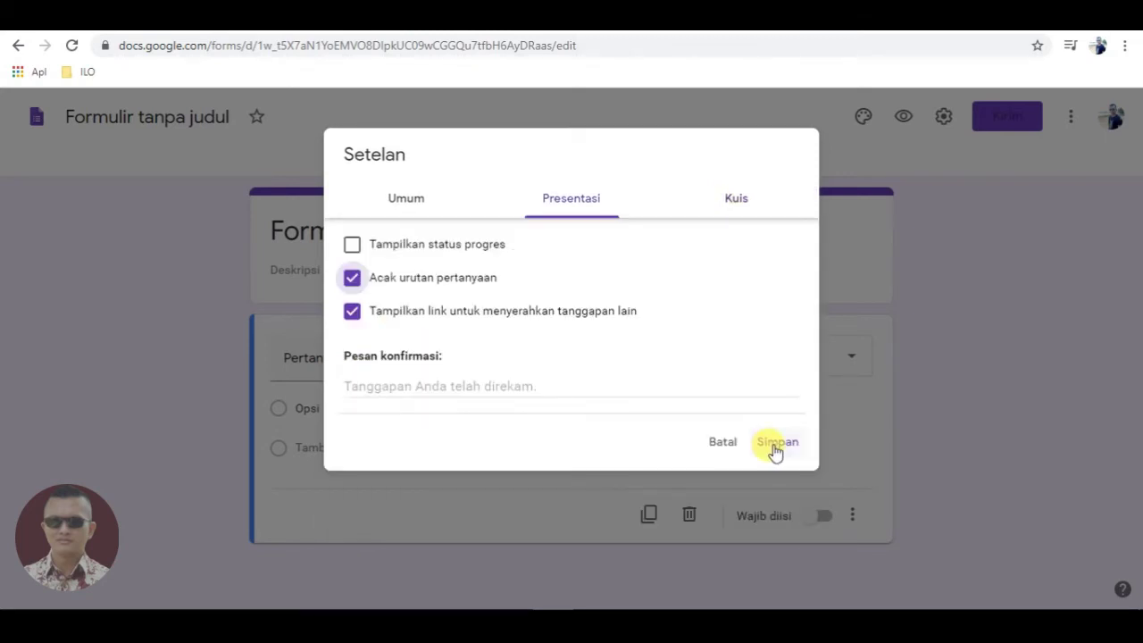
{"action": "left_click", "coordinate": [776, 443]}
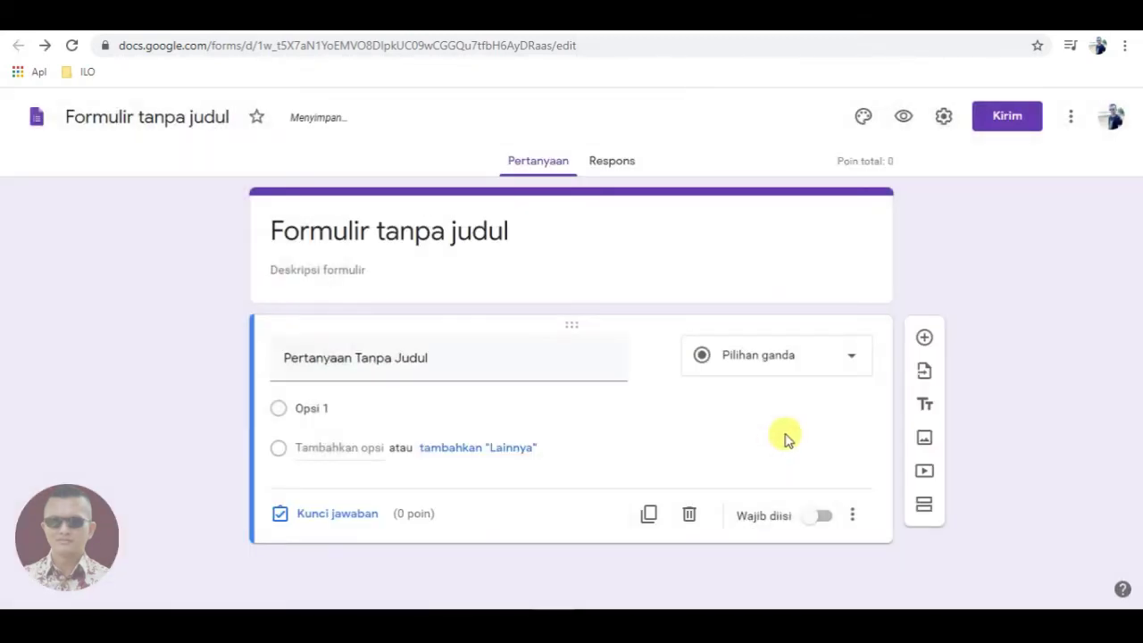
- Title the form "ULANGAN HARIAN 1" and enter the description "Isilah data diri anda"
{"action": "left_click", "coordinate": [536, 231]}
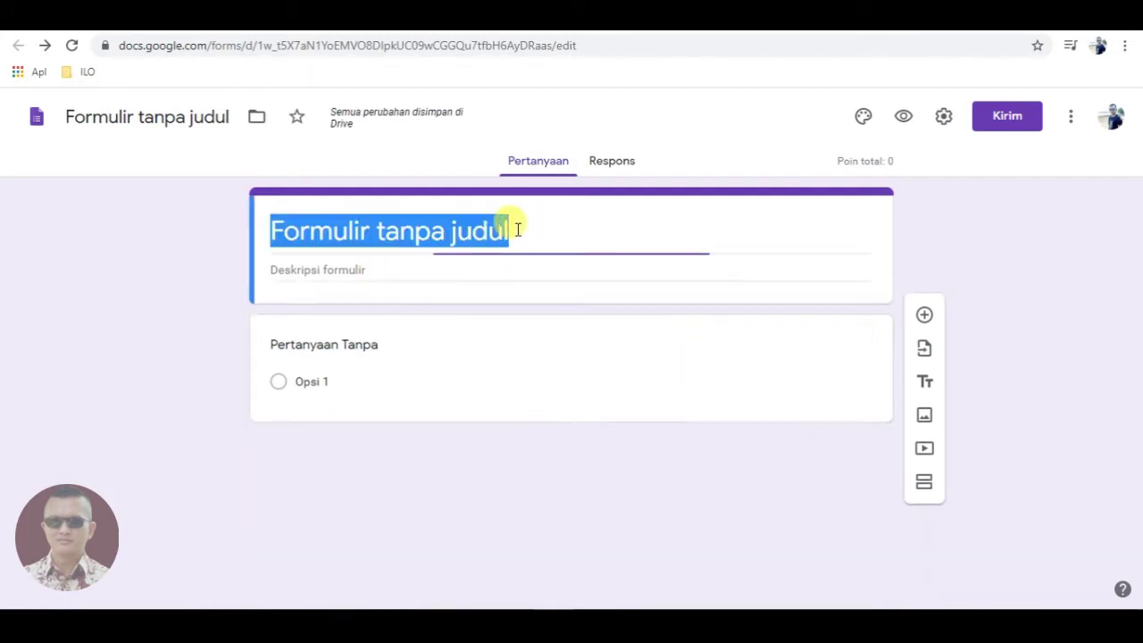
{"action": "type", "text": "U"}
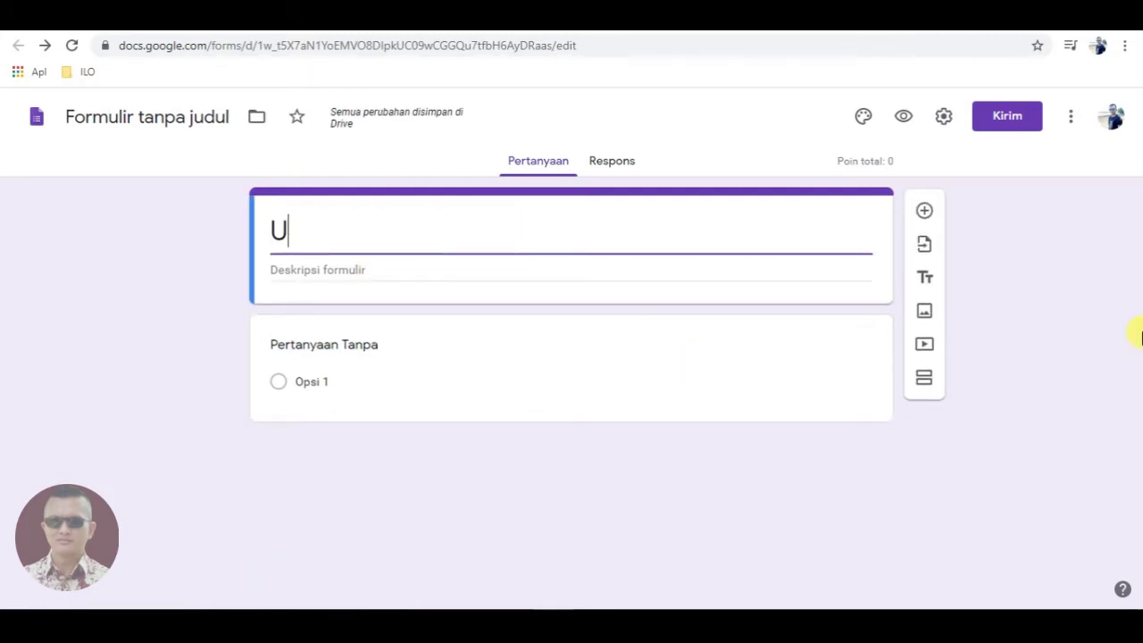
{"action": "type", "text": "LAHNGAN"}
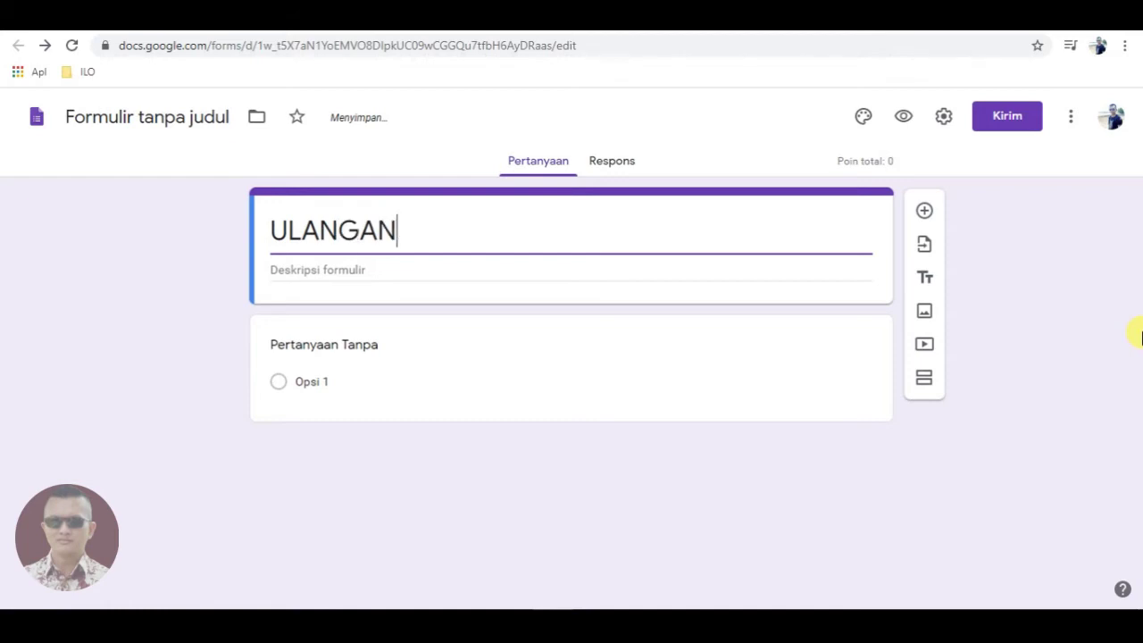
{"action": "type", "text": " HARIAN 1"}
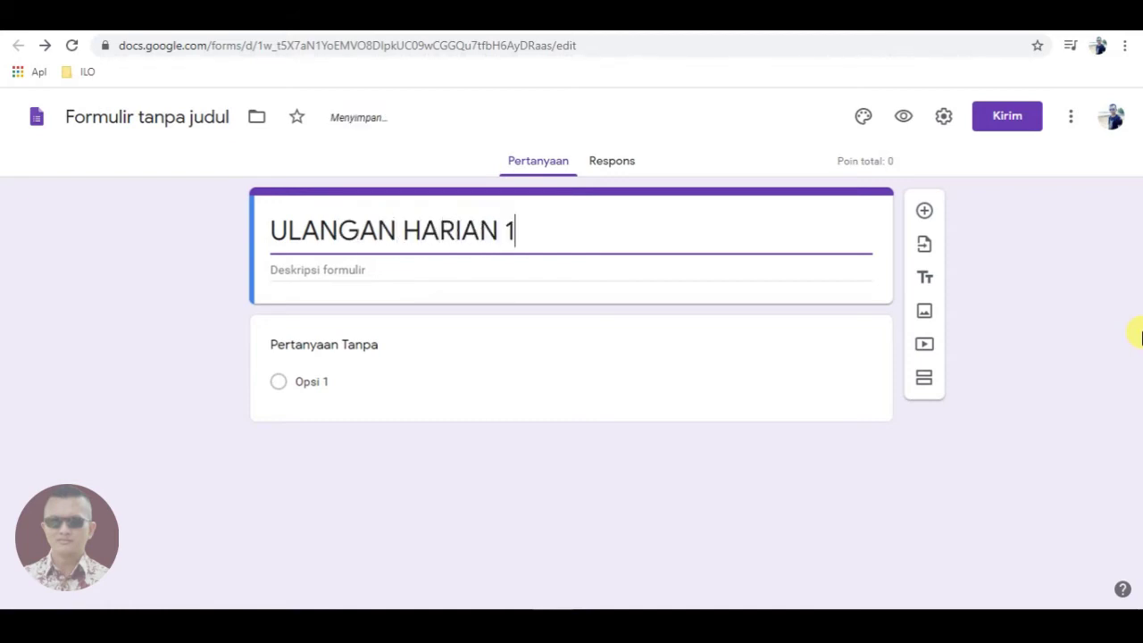
{"action": "left_click", "coordinate": [448, 272]}
{"action": "type", "text": "Isilah data diri anda"}
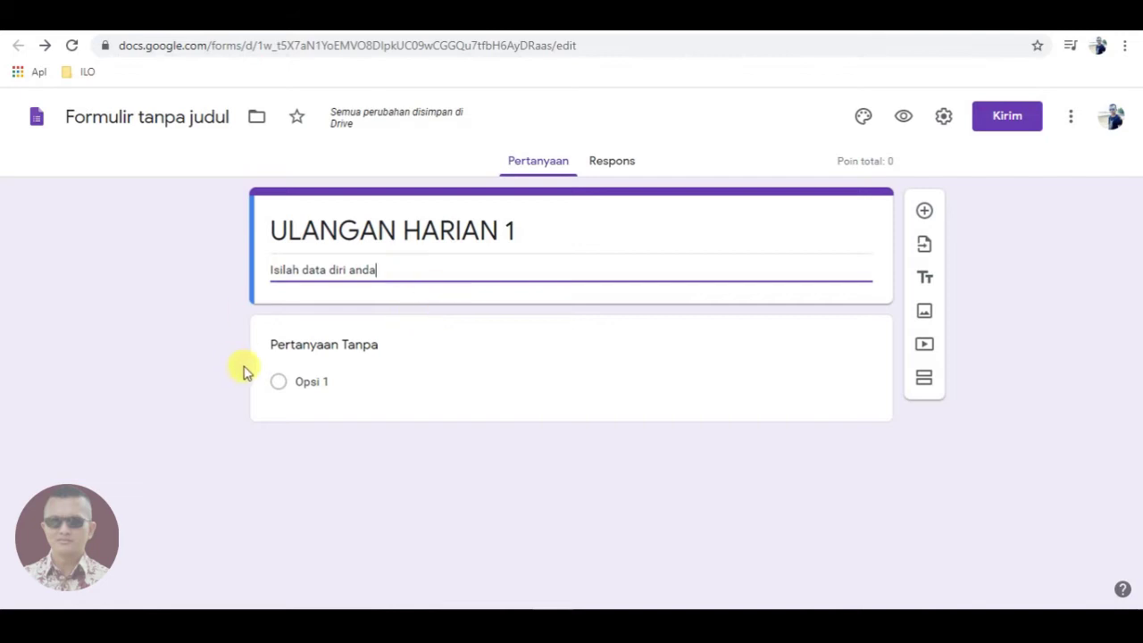
- Add a required short-answer (Jawaban singkat) question titled "Nama Lengkap" below the form header
{"action": "left_click", "coordinate": [922, 216]}
{"action": "left_click", "coordinate": [922, 213]}
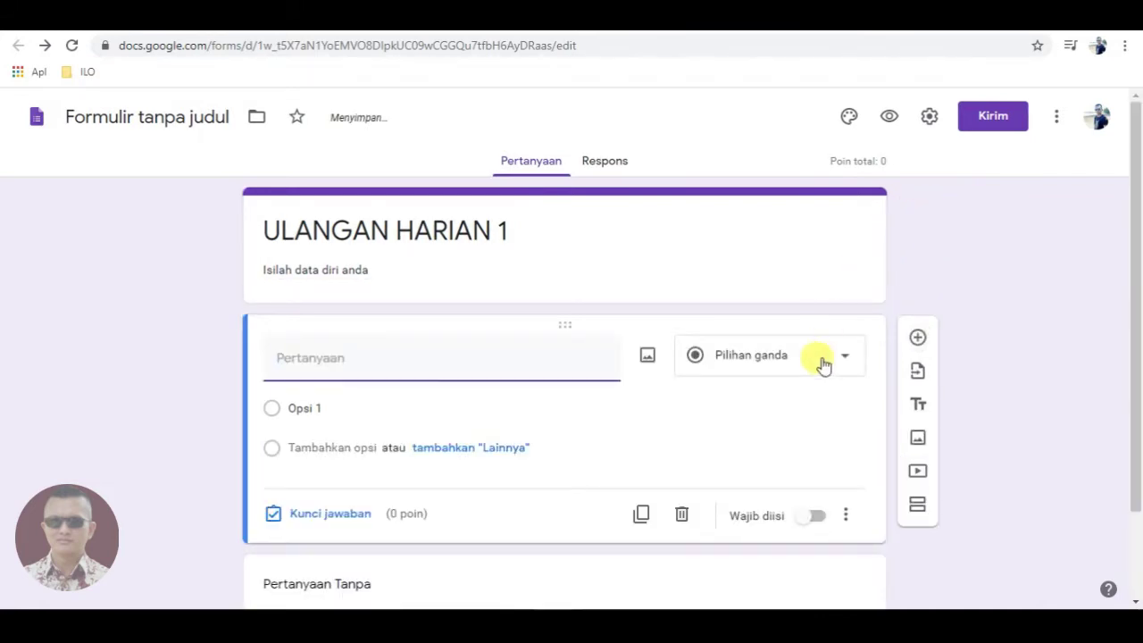
{"action": "left_click", "coordinate": [748, 360]}
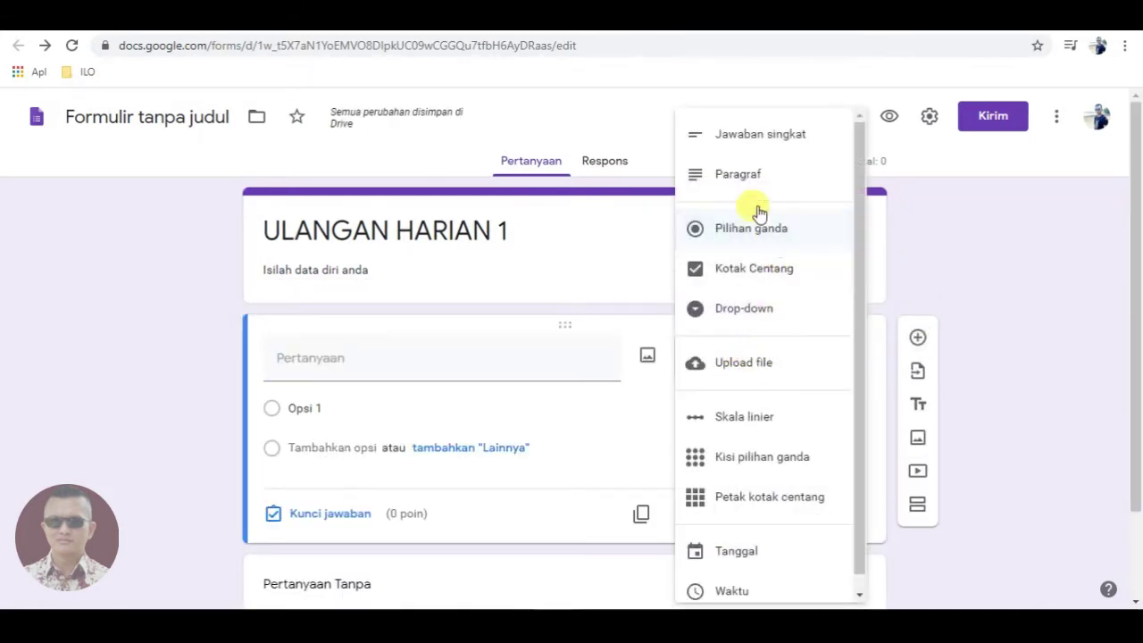
{"action": "left_click", "coordinate": [764, 143]}
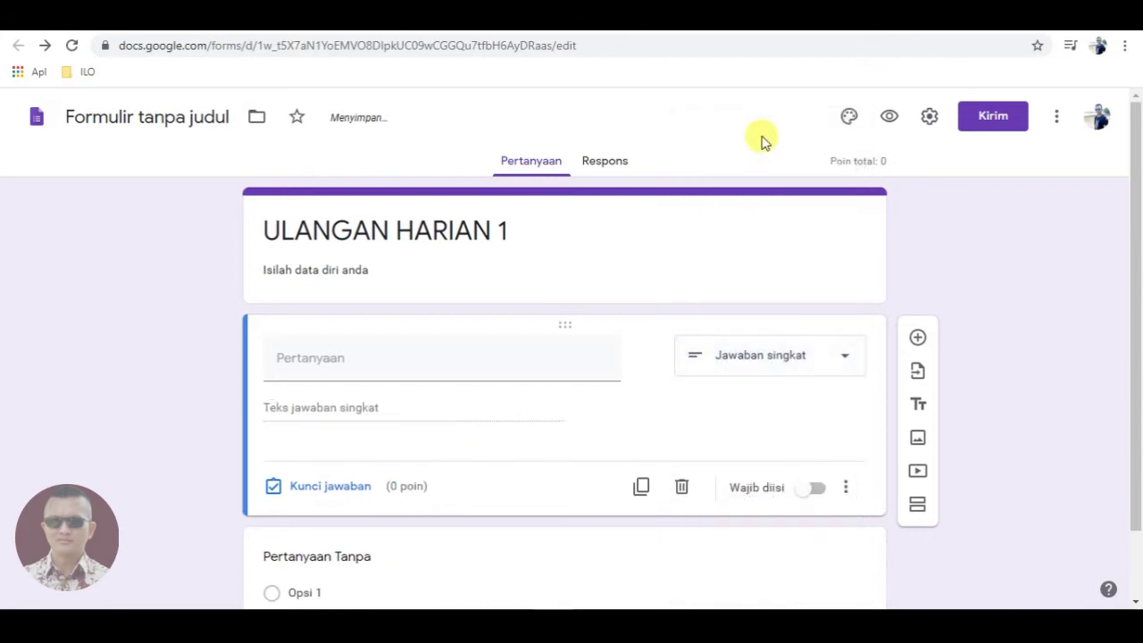
{"action": "left_click", "coordinate": [437, 377]}
{"action": "type", "text": "Na"}
{"action": "key", "text": "BackSpace"}
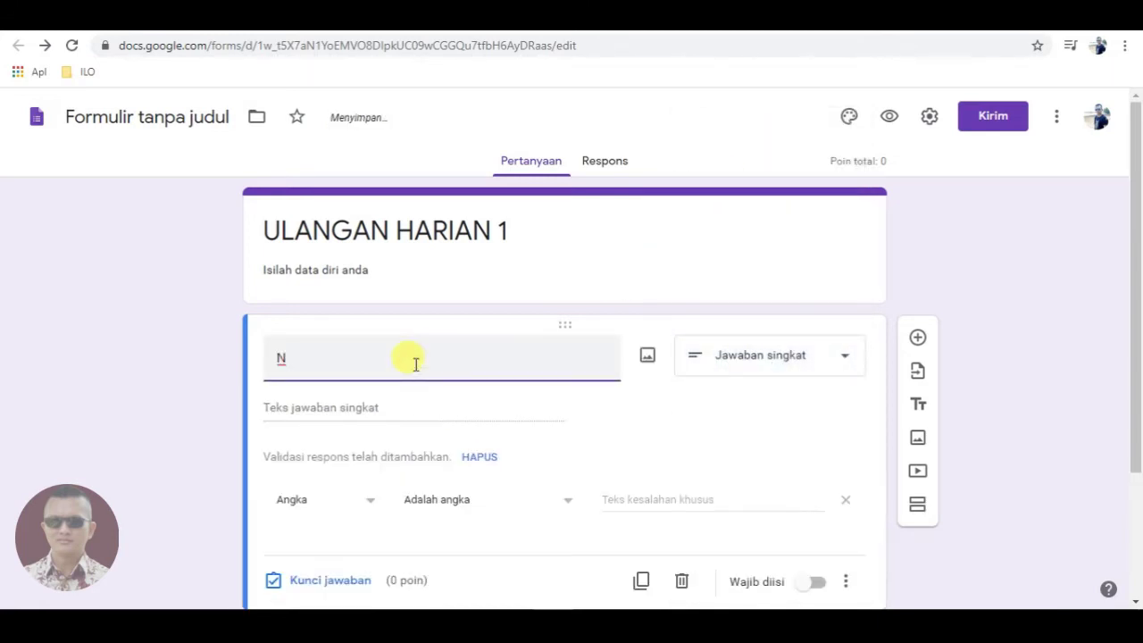
{"action": "type", "text": "ama Lena Len"}
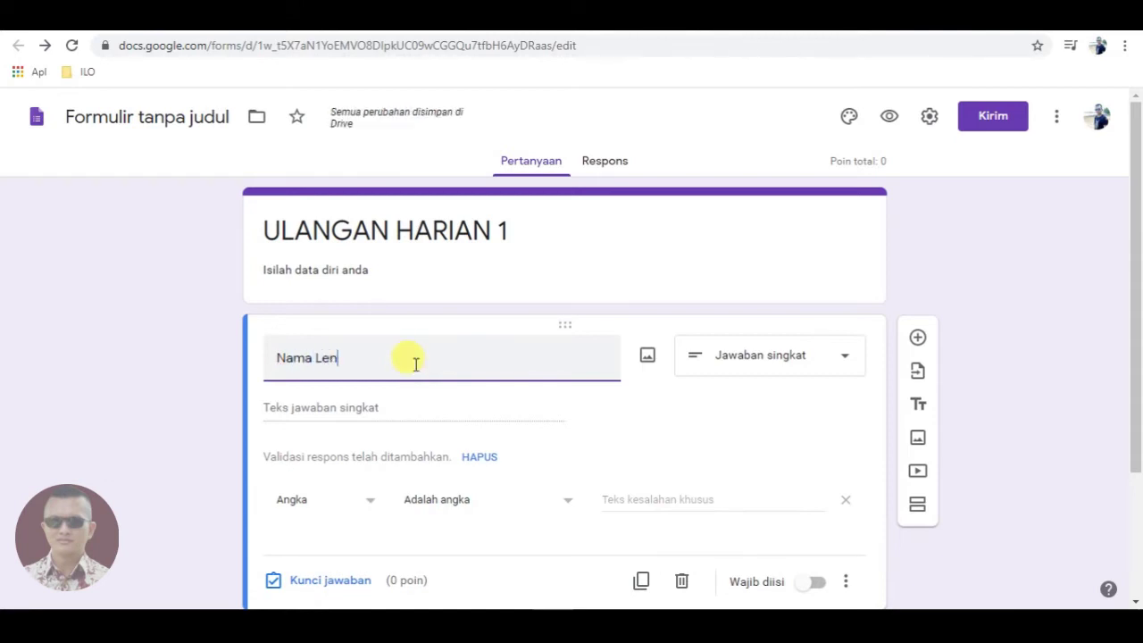
{"action": "type", "text": "gkap"}
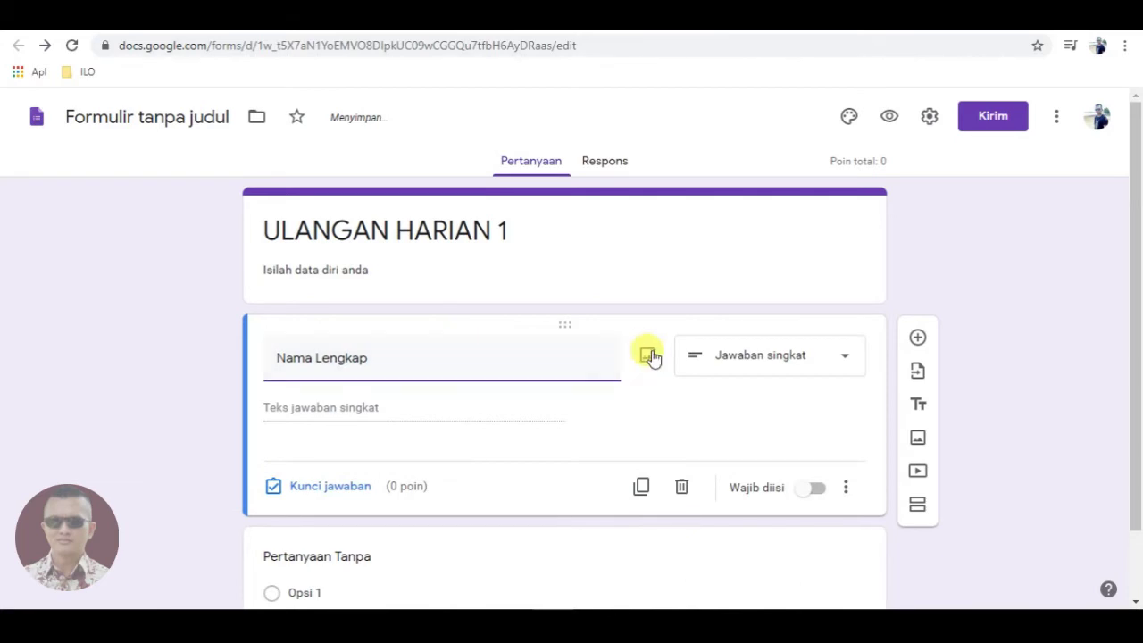
{"action": "left_click", "coordinate": [814, 488]}
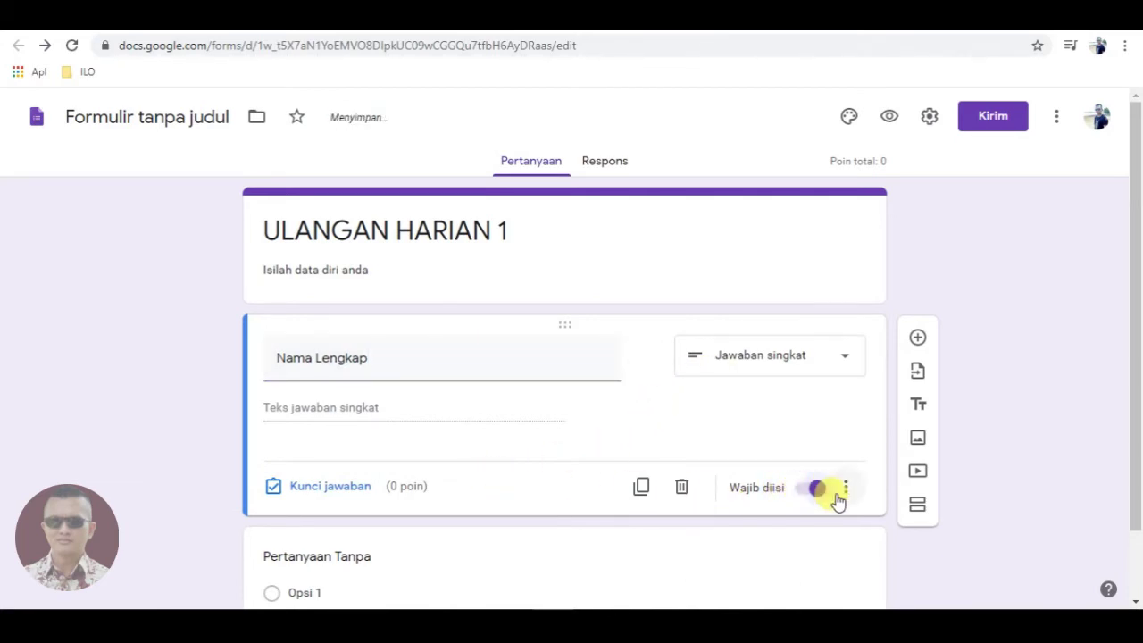
- Add a required short-answer (Jawaban singkat) question titled "Kelas" below the Nama Lengkap question
{"action": "left_click", "coordinate": [918, 340]}
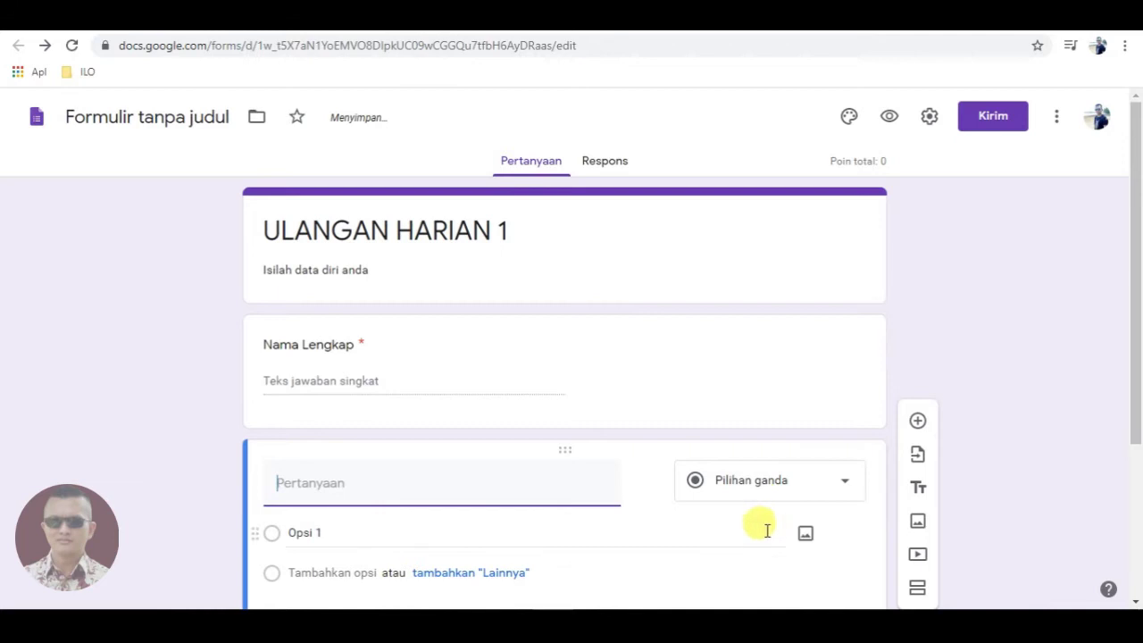
{"action": "left_click", "coordinate": [771, 485]}
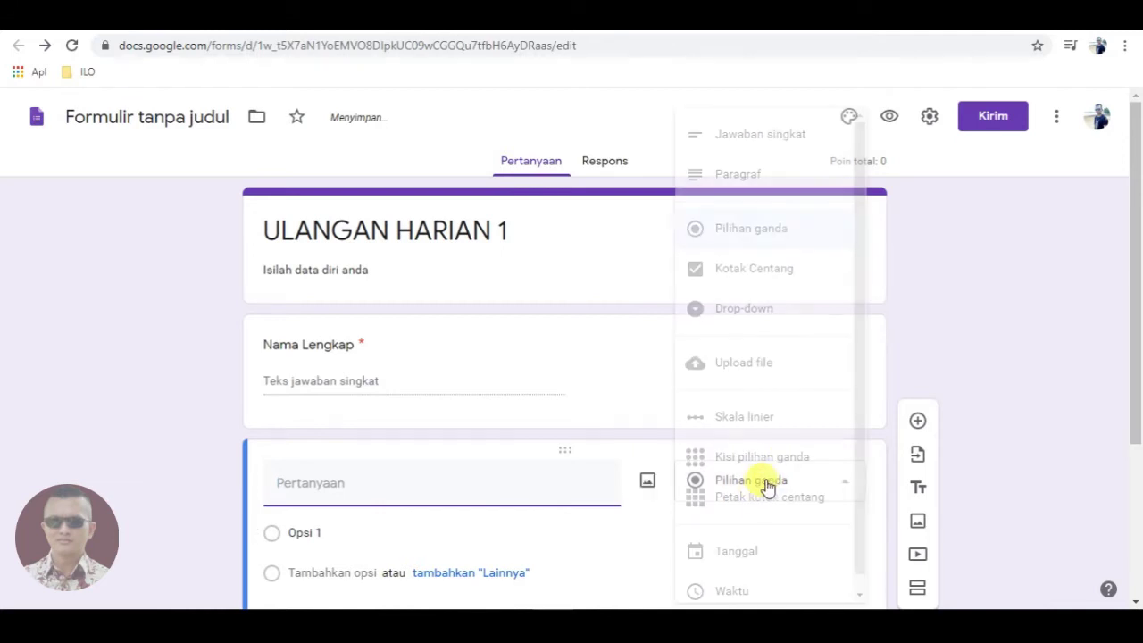
{"action": "left_click", "coordinate": [745, 140]}
{"action": "left_click", "coordinate": [414, 482]}
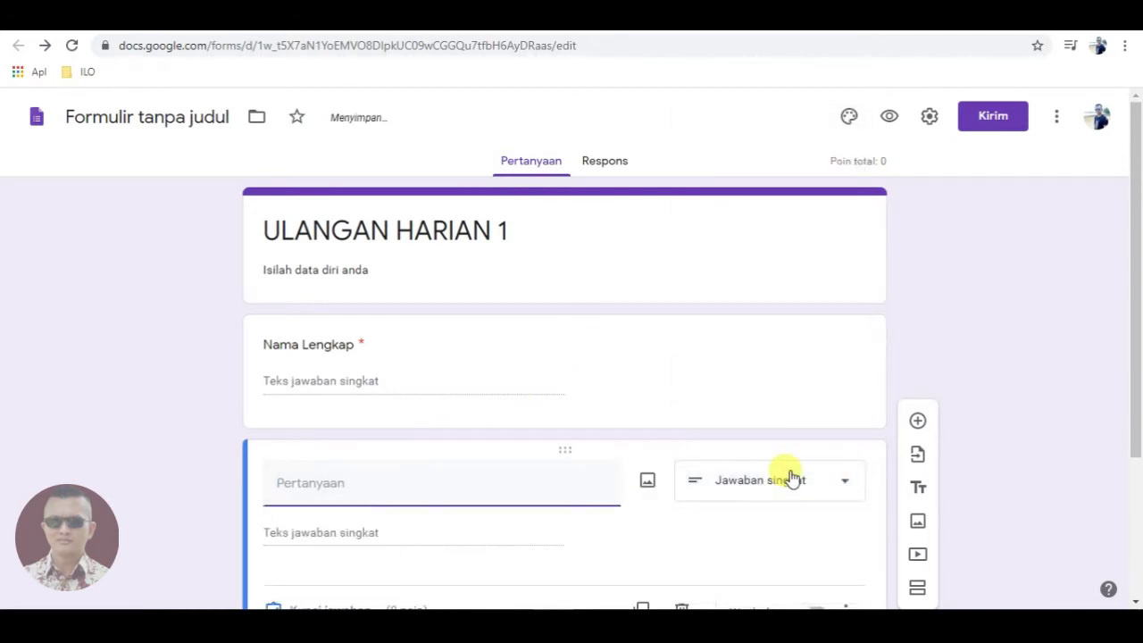
{"action": "type", "text": "Kelas"}
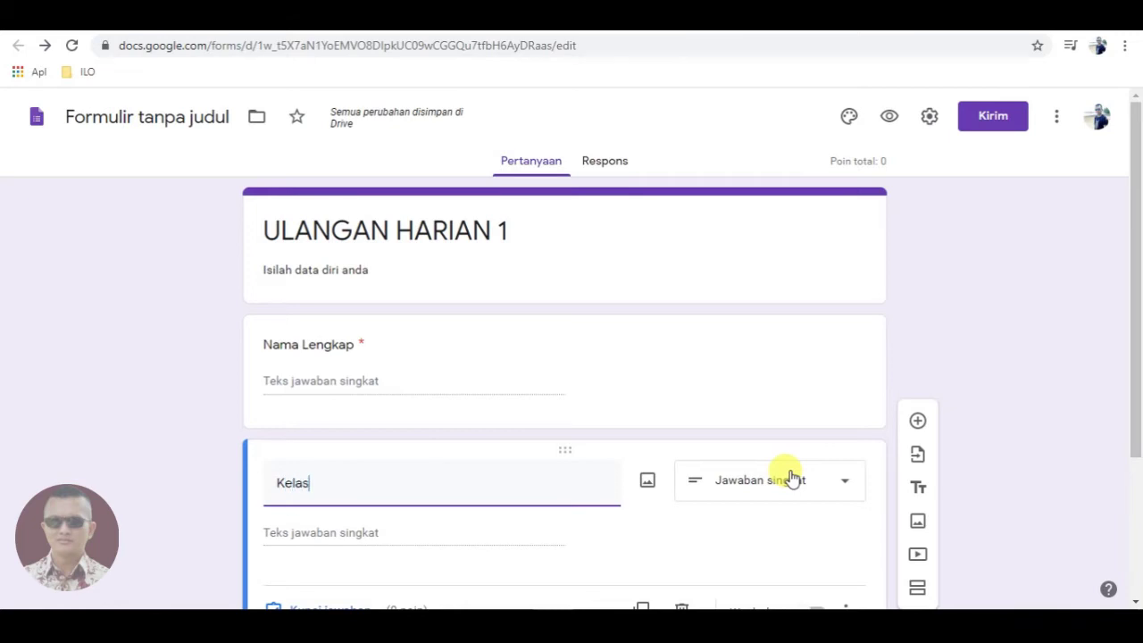
{"action": "scroll", "coordinate": [484, 543], "scroll_direction": "down", "scroll_amount": 2}
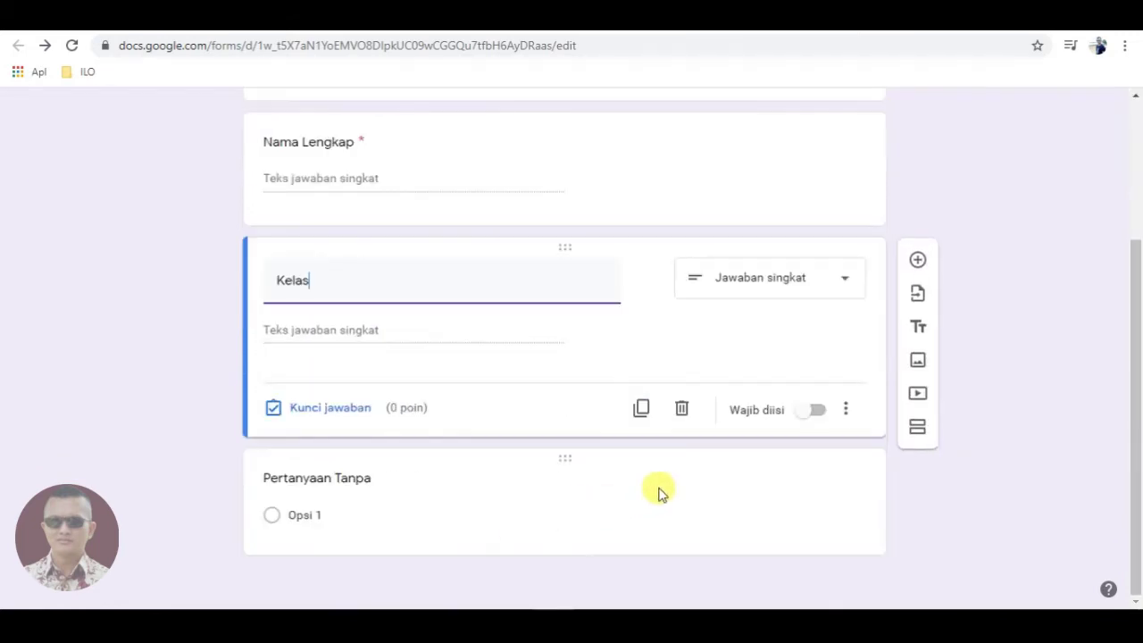
{"action": "left_click", "coordinate": [814, 416]}
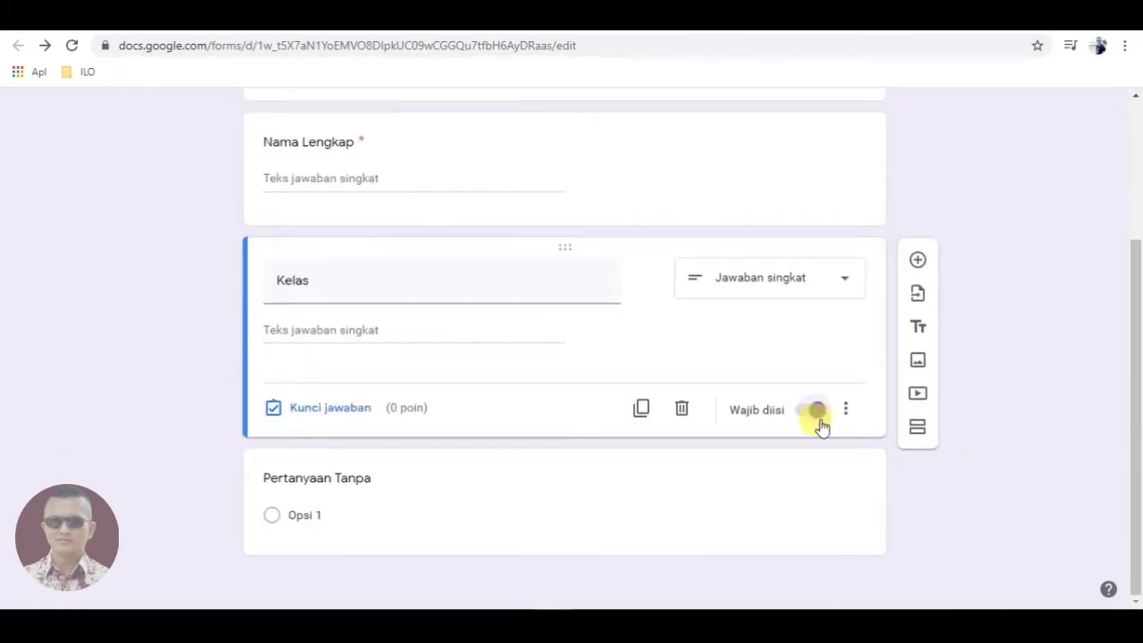
- Turn the untitled multiple-choice question into a required short-answer (Jawaban singkat) question titled "No. Absen"
{"action": "left_click", "coordinate": [652, 520]}
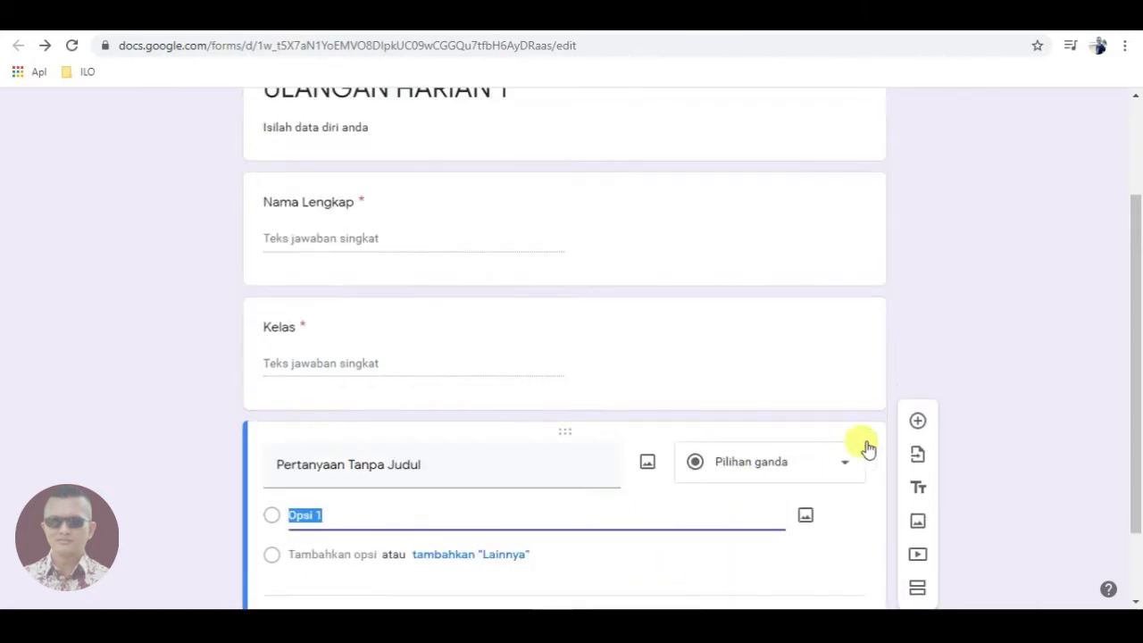
{"action": "left_click", "coordinate": [822, 473]}
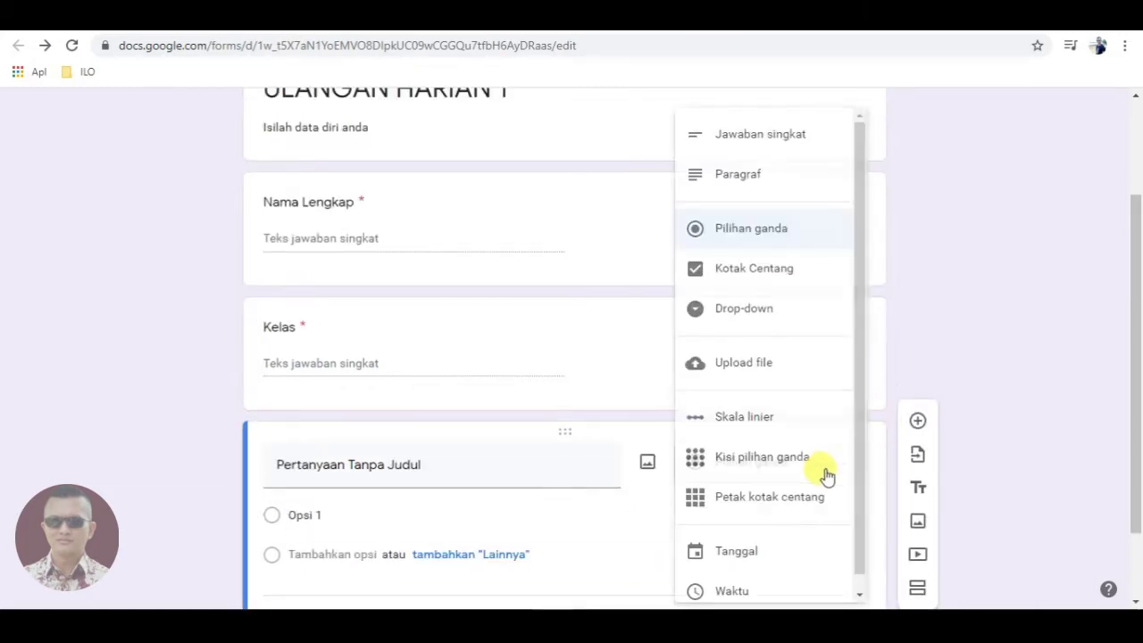
{"action": "left_click", "coordinate": [743, 138]}
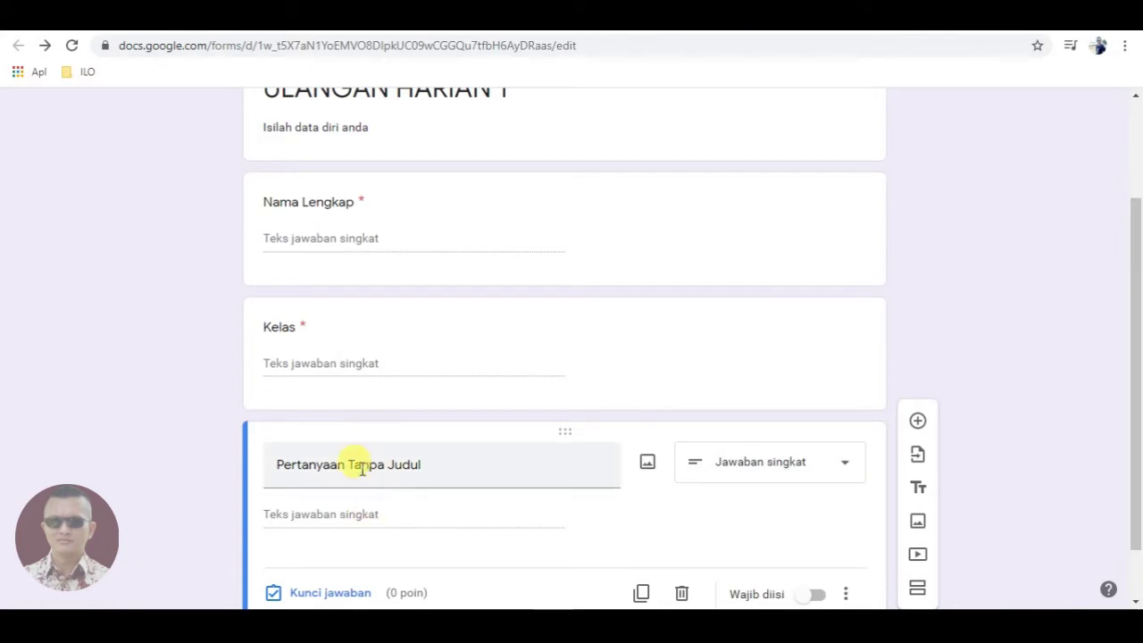
{"action": "left_click", "coordinate": [331, 464]}
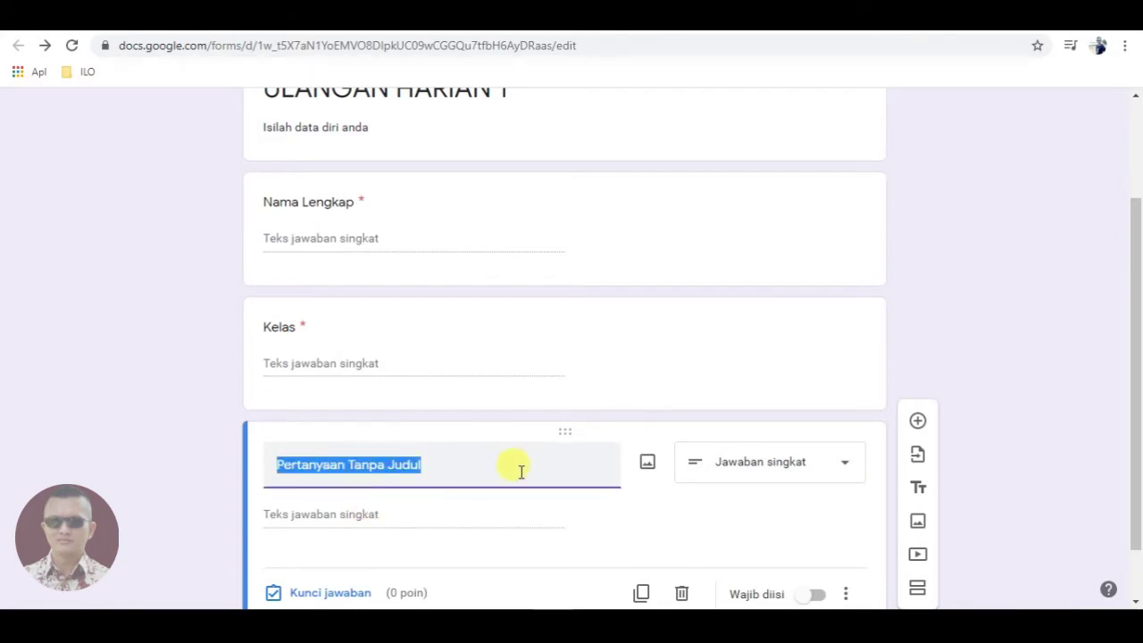
{"action": "type", "text": "No Absen"}
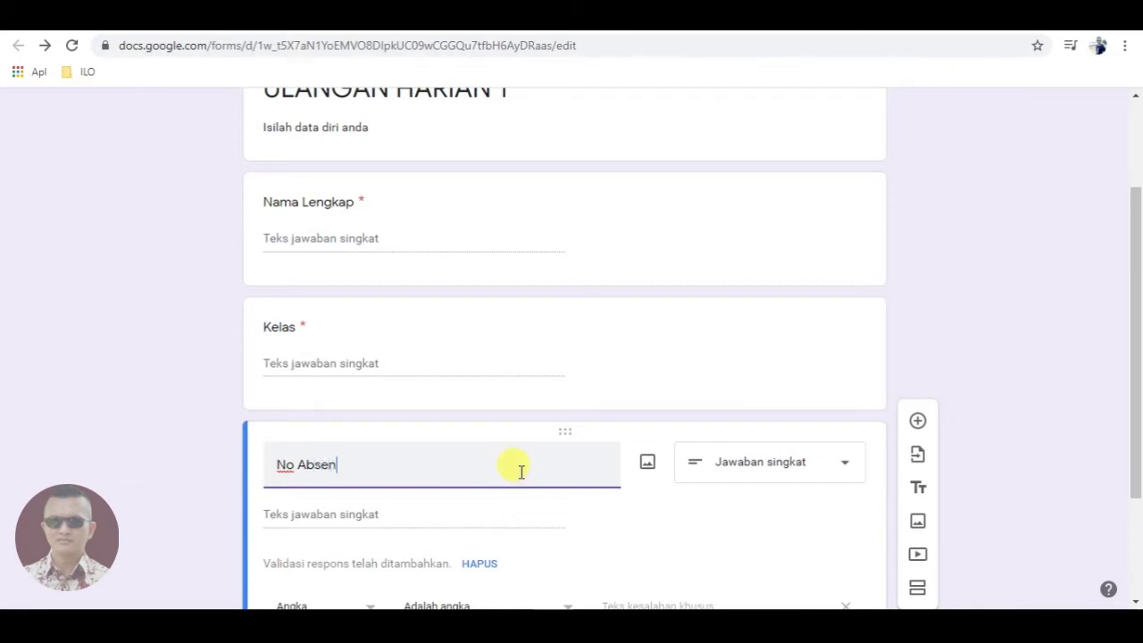
{"action": "left_click", "coordinate": [295, 464]}
{"action": "type", "text": "."}
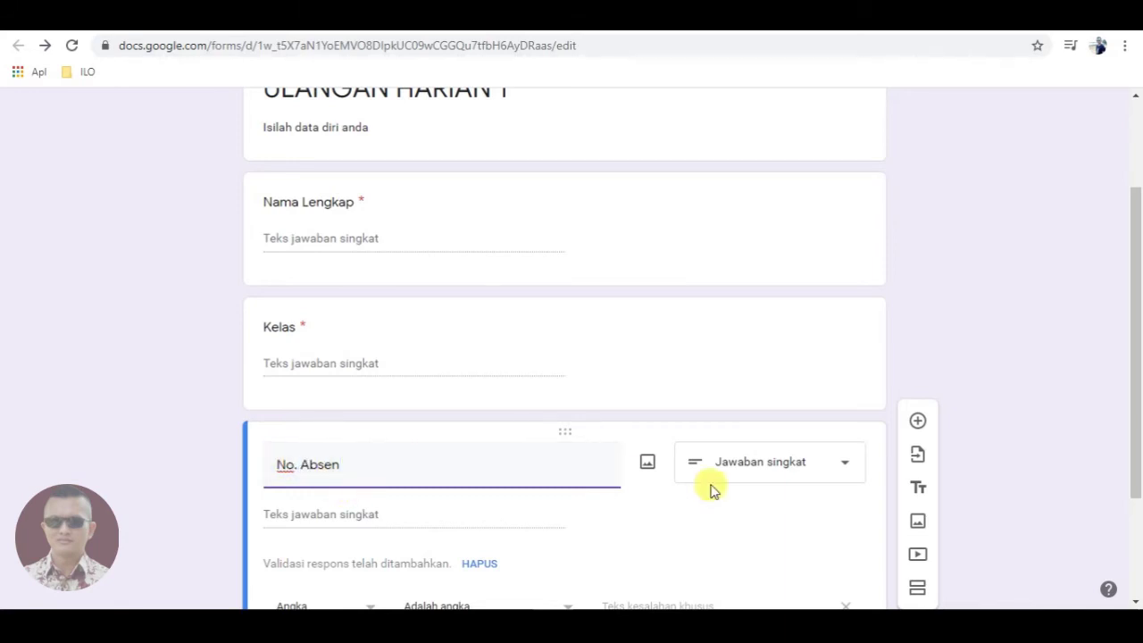
{"action": "scroll", "coordinate": [684, 513], "scroll_direction": "down", "scroll_amount": 2}
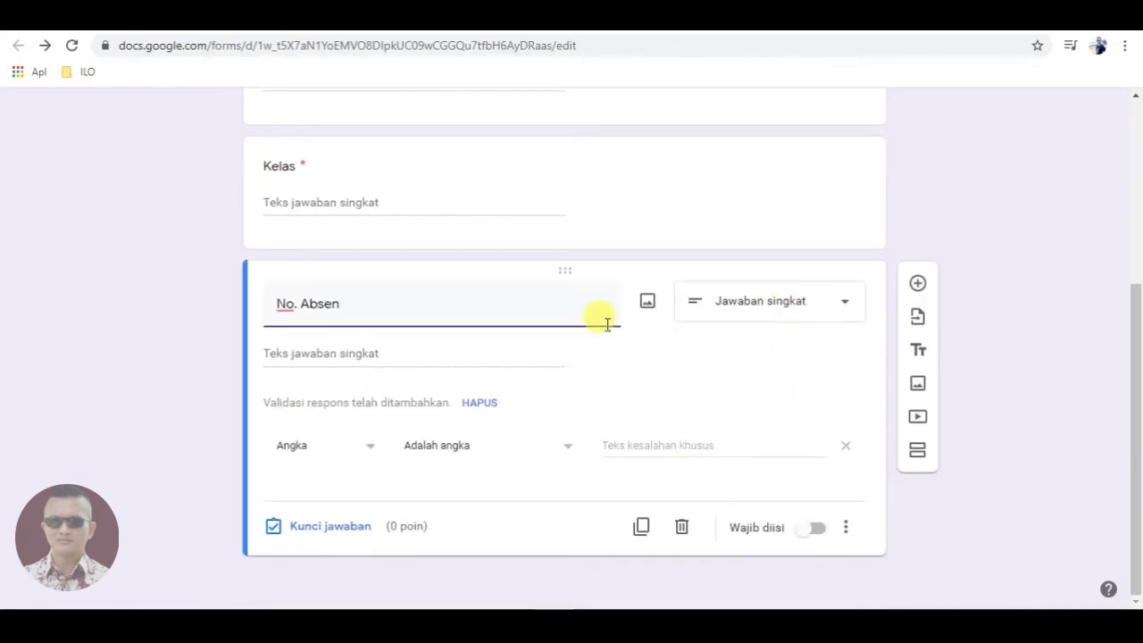
{"action": "left_click", "coordinate": [814, 530]}
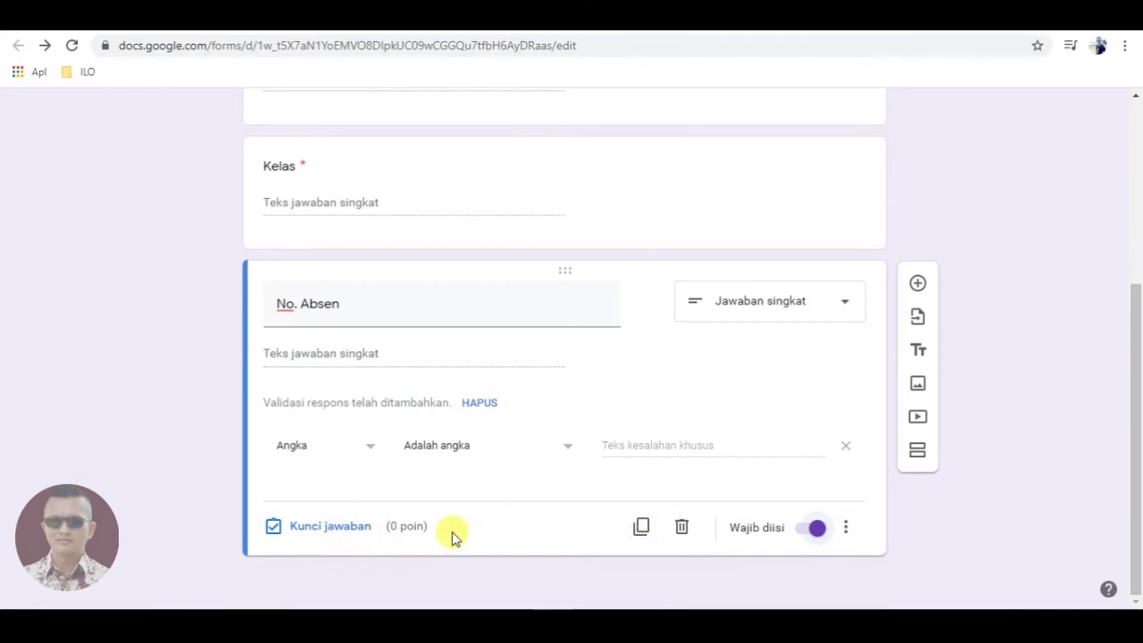
{"action": "scroll", "coordinate": [557, 455], "scroll_direction": "up", "scroll_amount": 2}
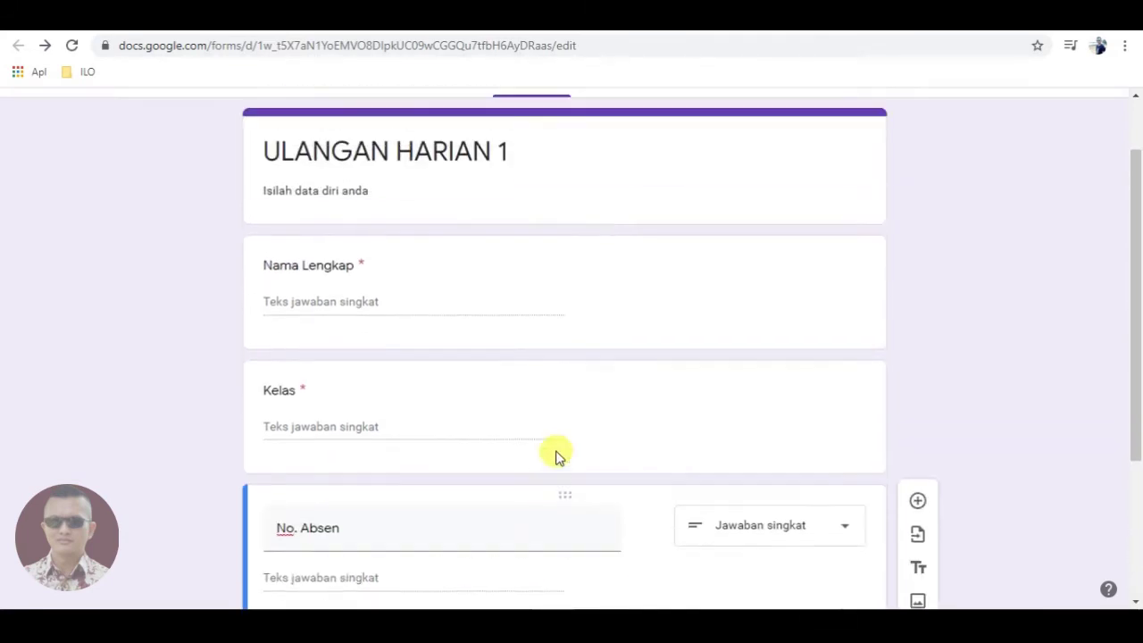
{"action": "scroll", "coordinate": [557, 455], "scroll_direction": "up", "scroll_amount": 1}
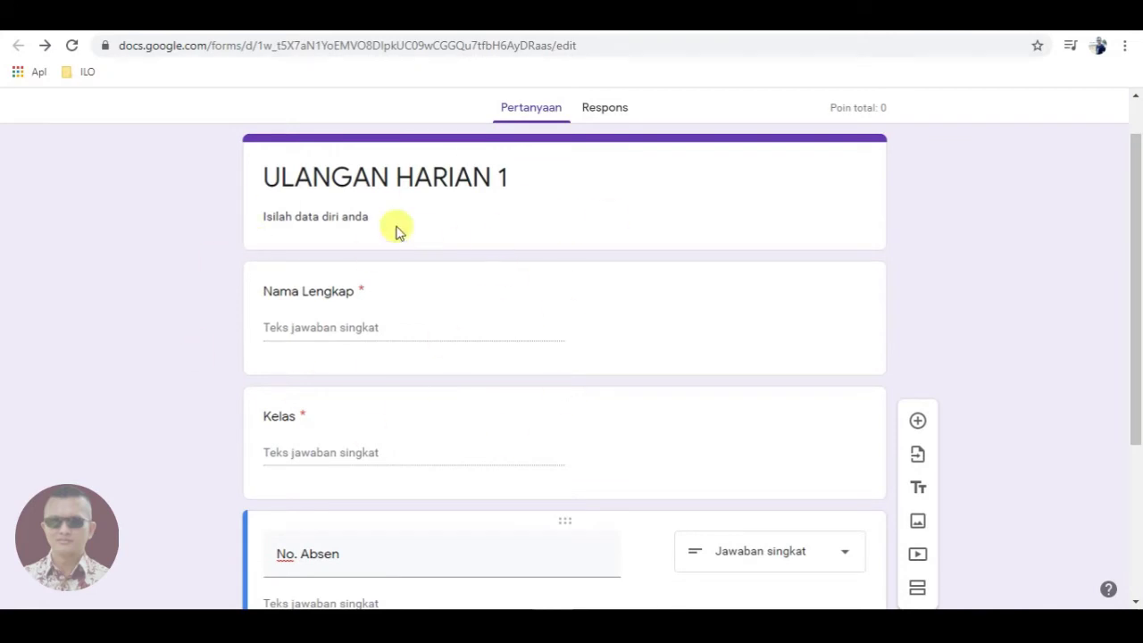
{"action": "scroll", "coordinate": [464, 384], "scroll_direction": "down", "scroll_amount": 1}
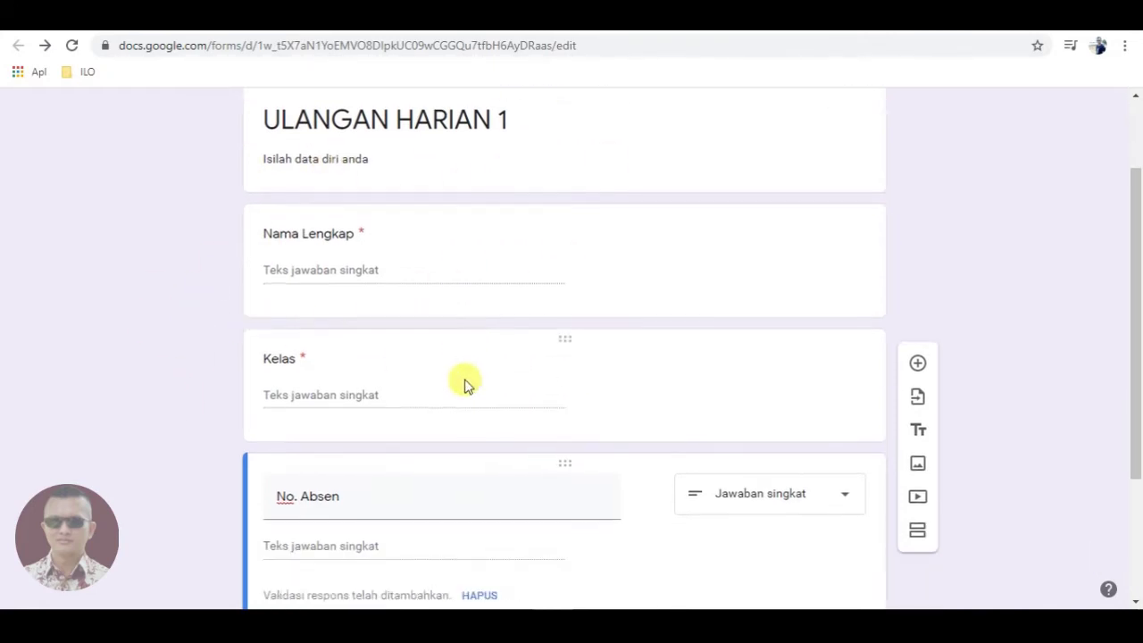
{"action": "scroll", "coordinate": [464, 384], "scroll_direction": "down", "scroll_amount": 2}
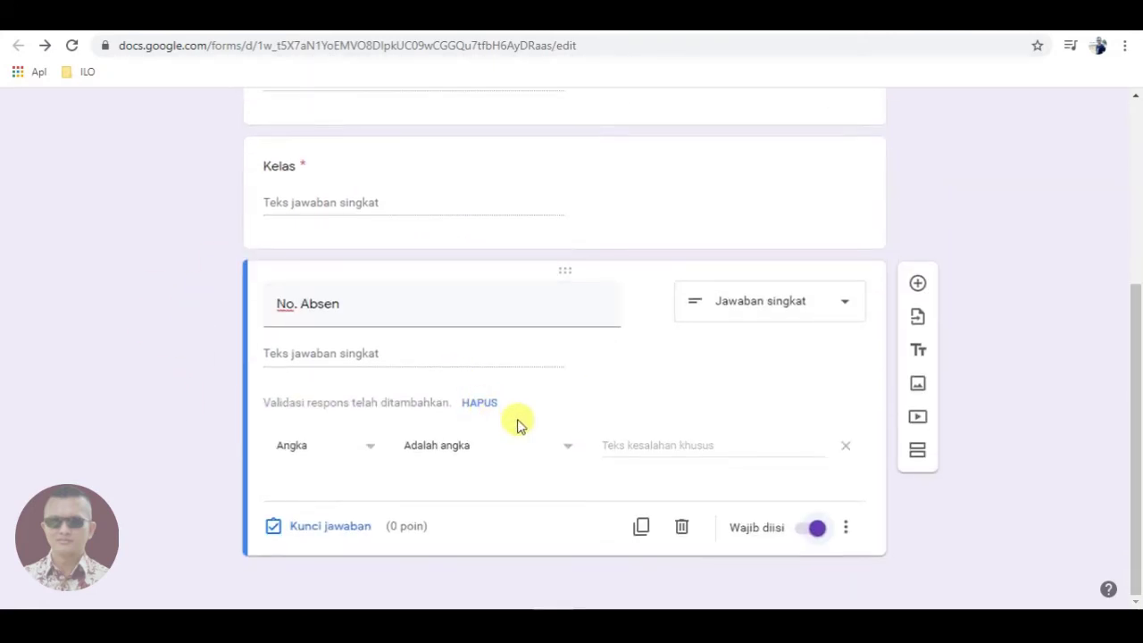
- Add a new section after the No. Absen question and title it "JAWABLAH DENGAN TELITI"
{"action": "left_click", "coordinate": [916, 453]}
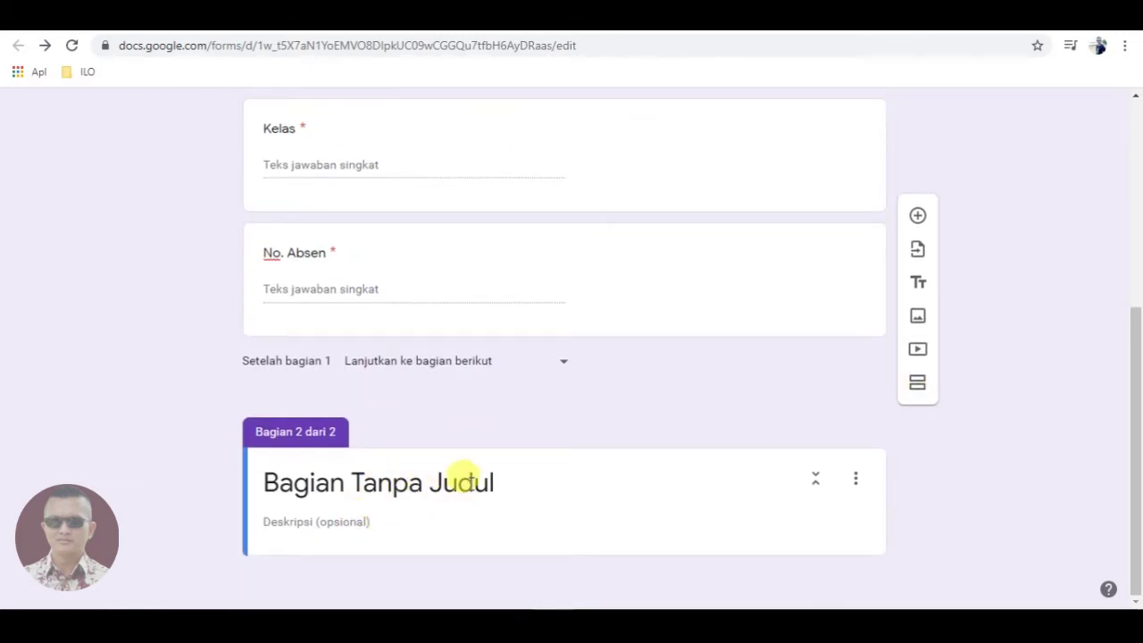
{"action": "left_click", "coordinate": [498, 479]}
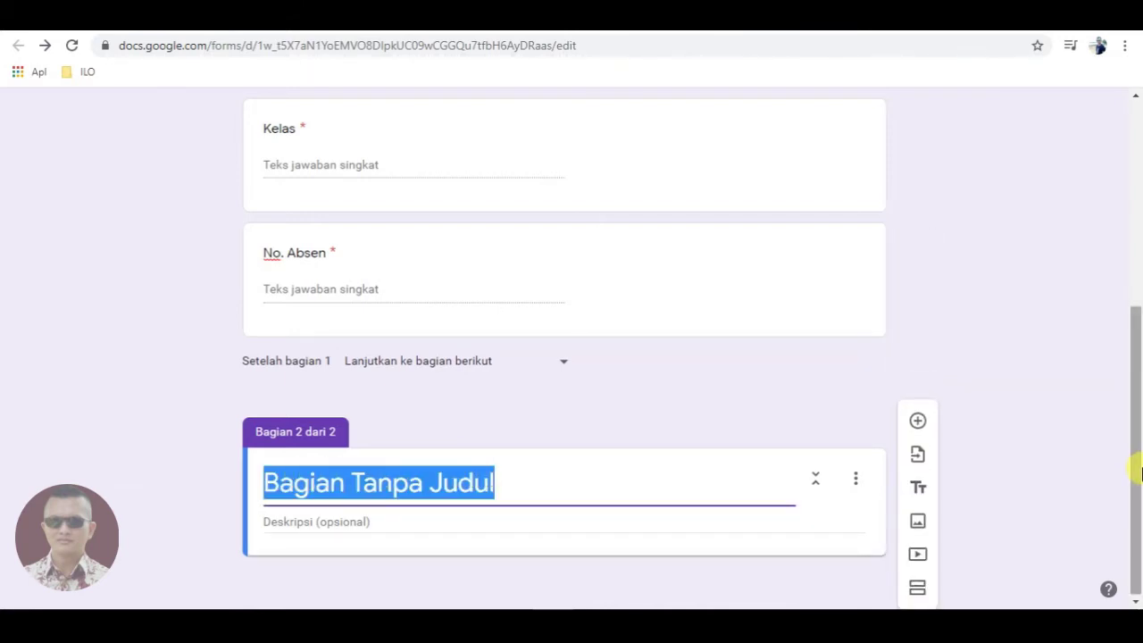
{"action": "type", "text": "J"}
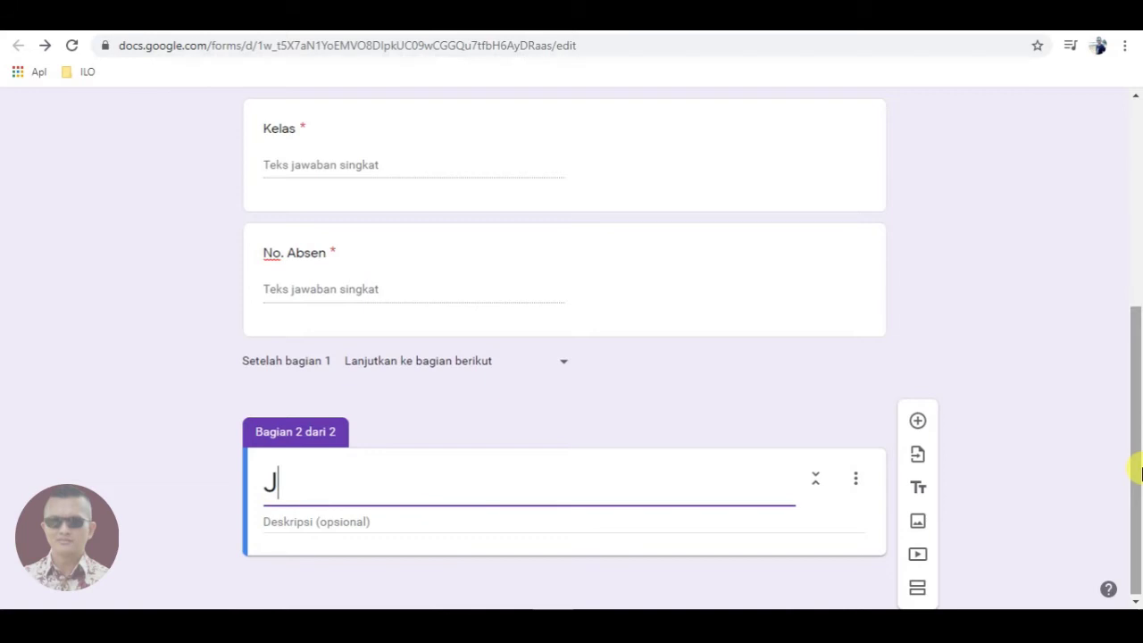
{"action": "type", "text": "AWABL"}
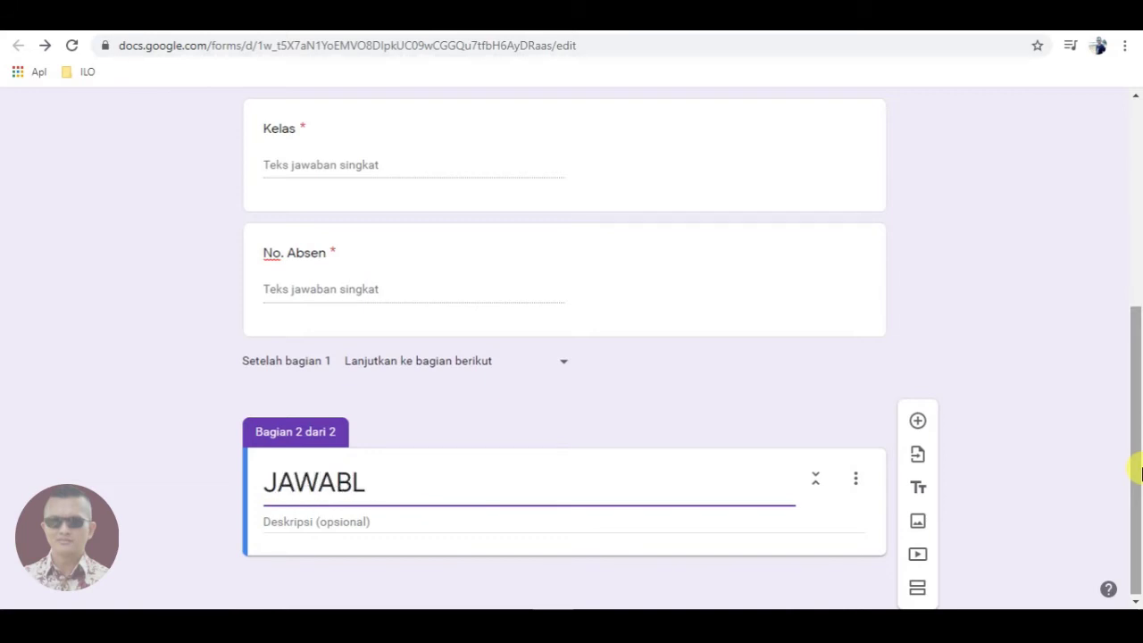
{"action": "type", "text": "AAHD"}
{"action": "key", "text": "BackSpace"}
{"action": "type", "text": "DENGAN TELITI"}
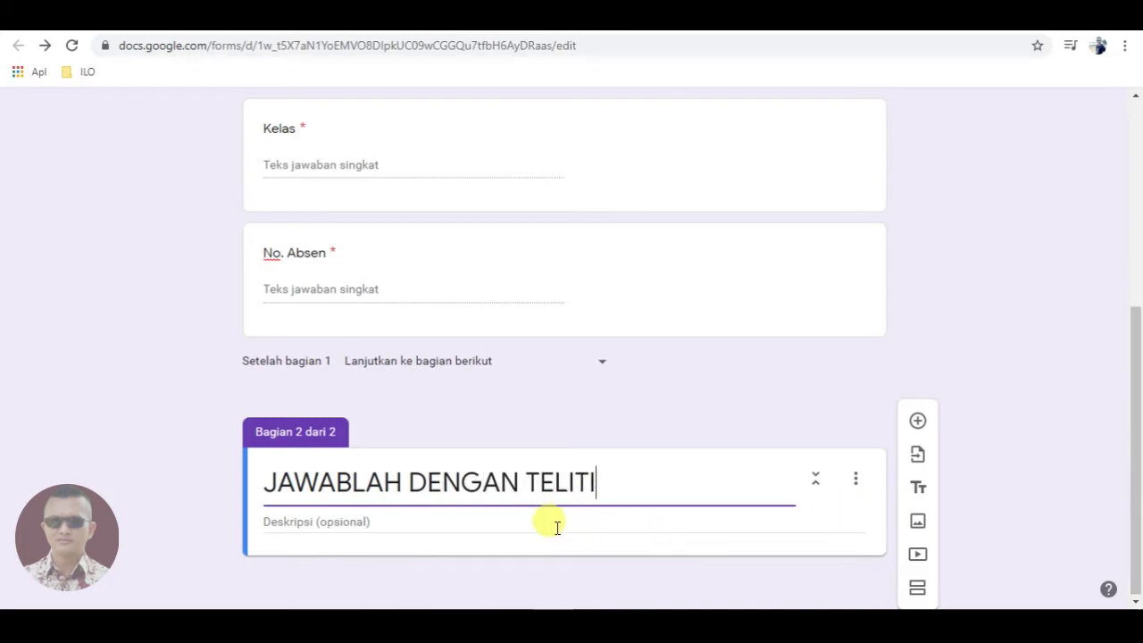
- Enter "Pilihlah salah satu jawaban yang benar" as the description of section 2
{"action": "left_click", "coordinate": [535, 520]}
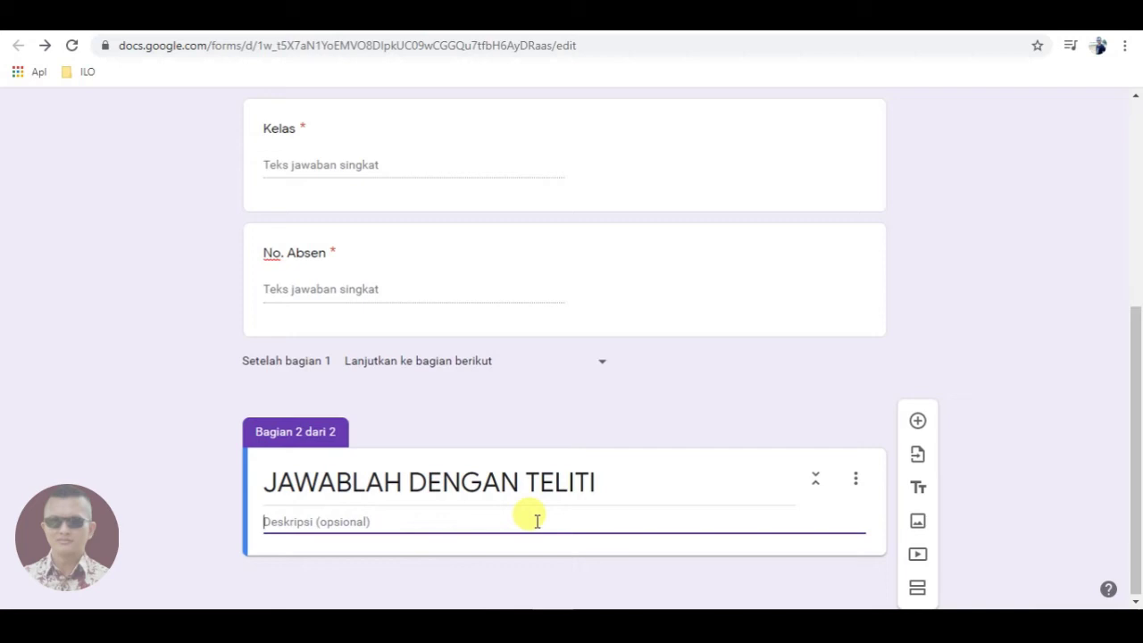
{"action": "type", "text": "Pilihlah salah satu jawaba"}
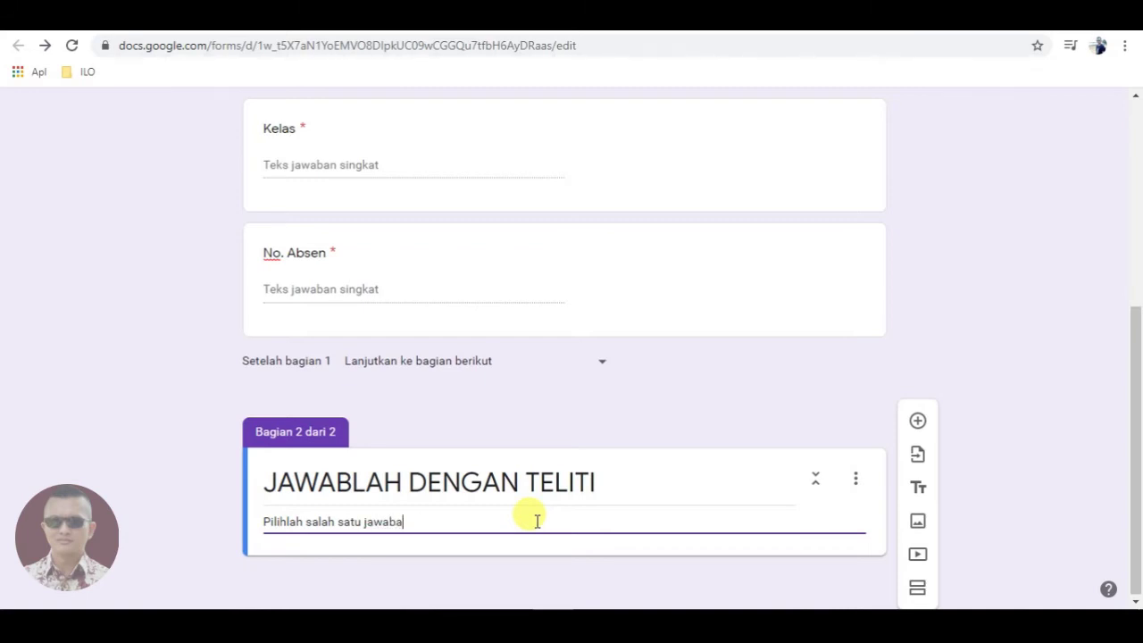
{"action": "type", "text": "benar"}
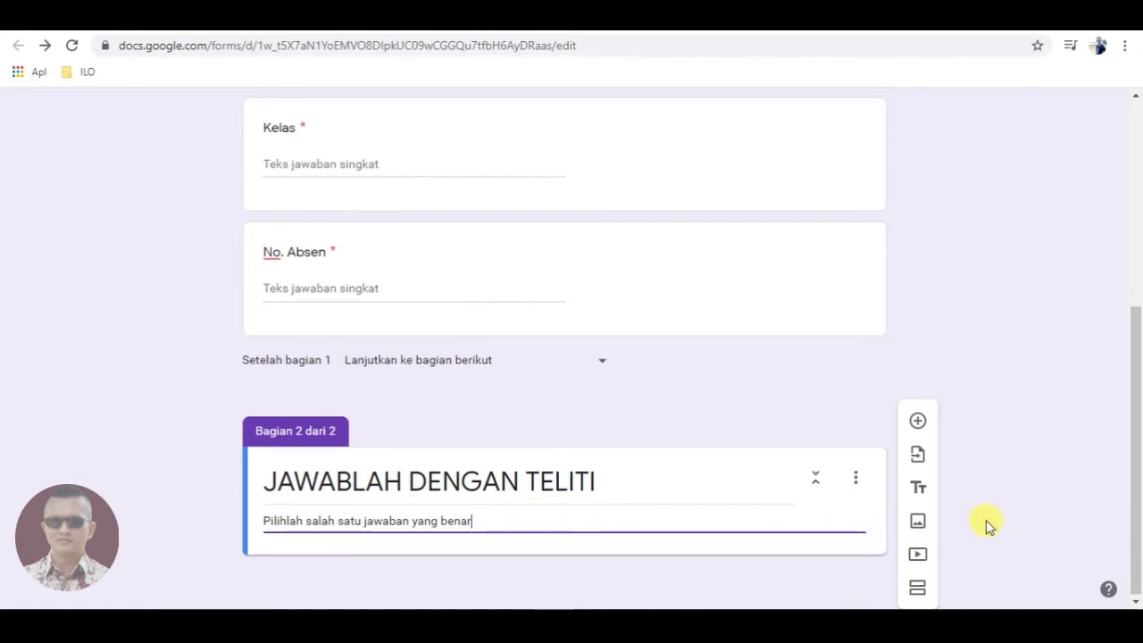
- Add a multiple-choice question to section 2 with the text "Apakah orang beragama sudah pasti beriman", copied from the Word document
{"action": "left_click", "coordinate": [918, 420]}
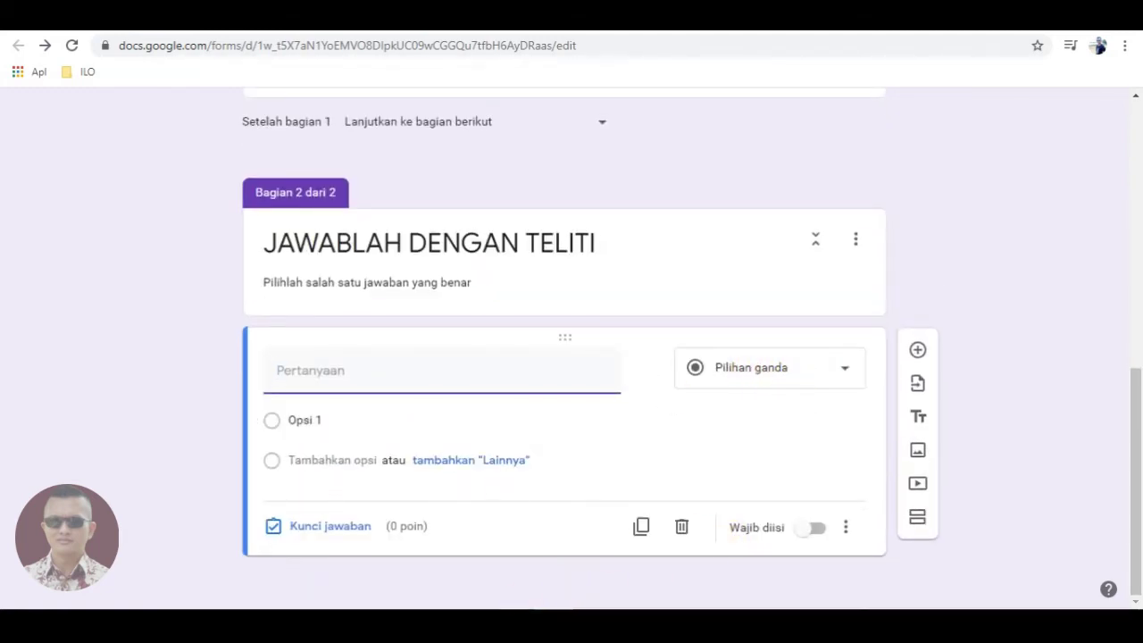
{"action": "key", "text": "alt+Tab"}
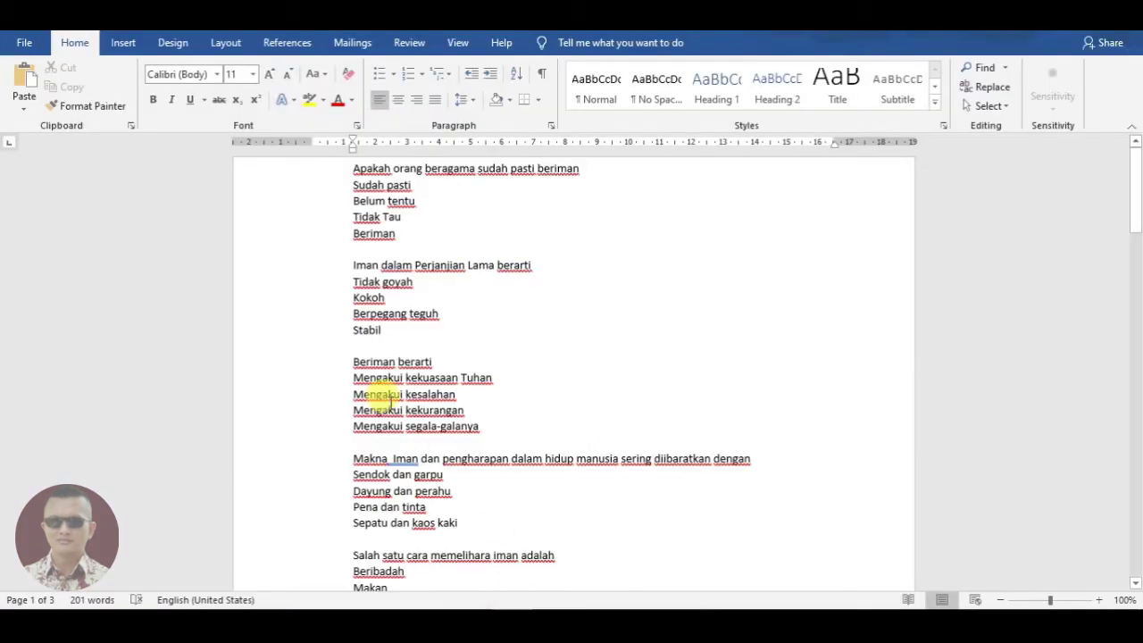
{"action": "left_click_drag", "start_coordinate": [354, 168], "coordinate": [586, 172]}
{"action": "key", "text": "ctrl+c"}
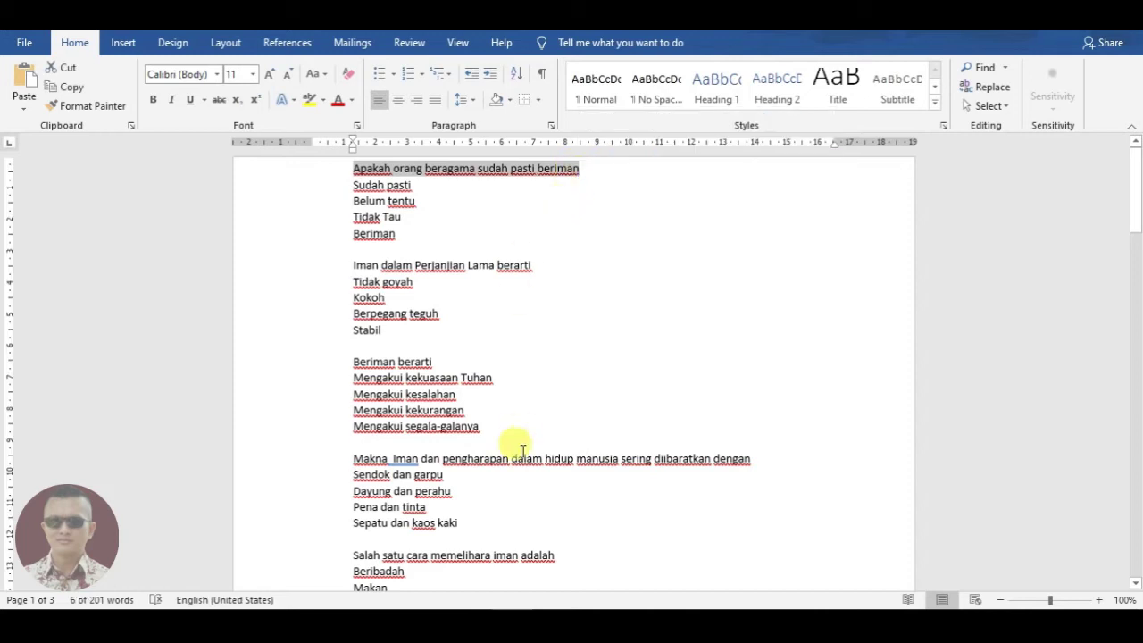
{"action": "left_click", "coordinate": [616, 607]}
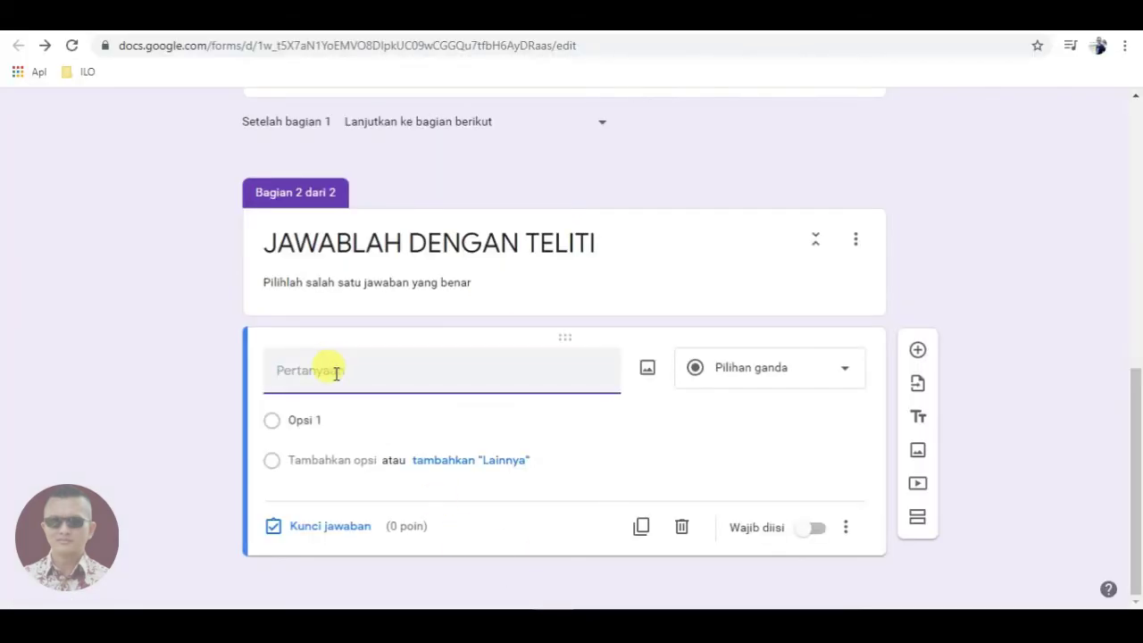
{"action": "key", "text": "ctrl+v"}
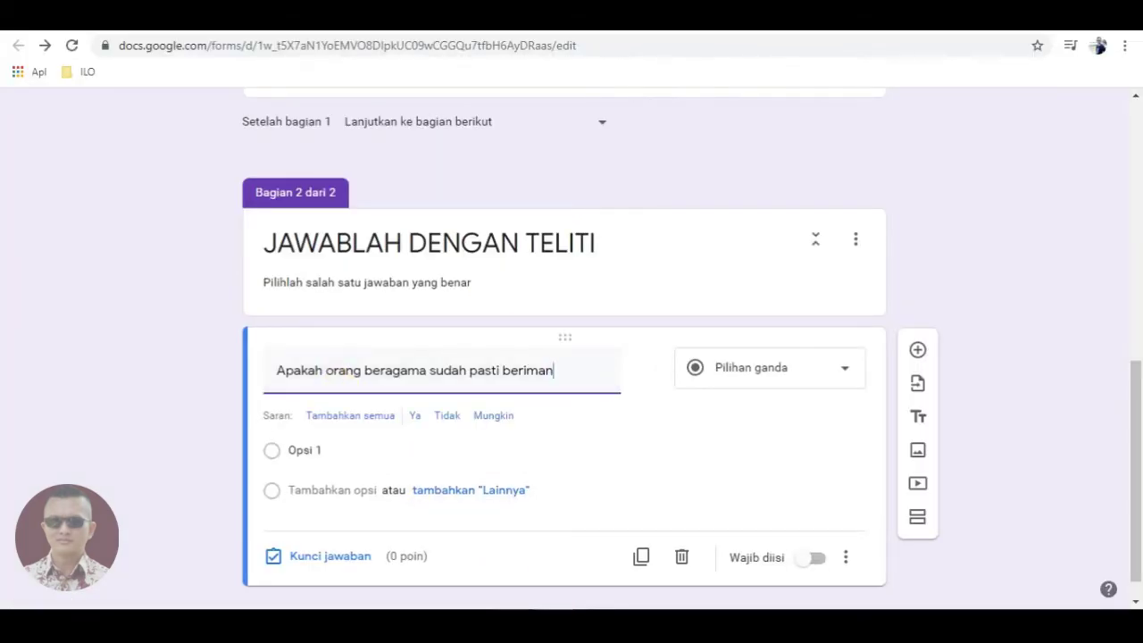
- Copy the options Sudah pasti, Belum tentu, Tidak Tau and Beriman from the Word document into the first quiz question
{"action": "left_click", "coordinate": [586, 607]}
{"action": "left_click_drag", "start_coordinate": [355, 183], "coordinate": [395, 234]}
{"action": "key", "text": "ctrl+c"}
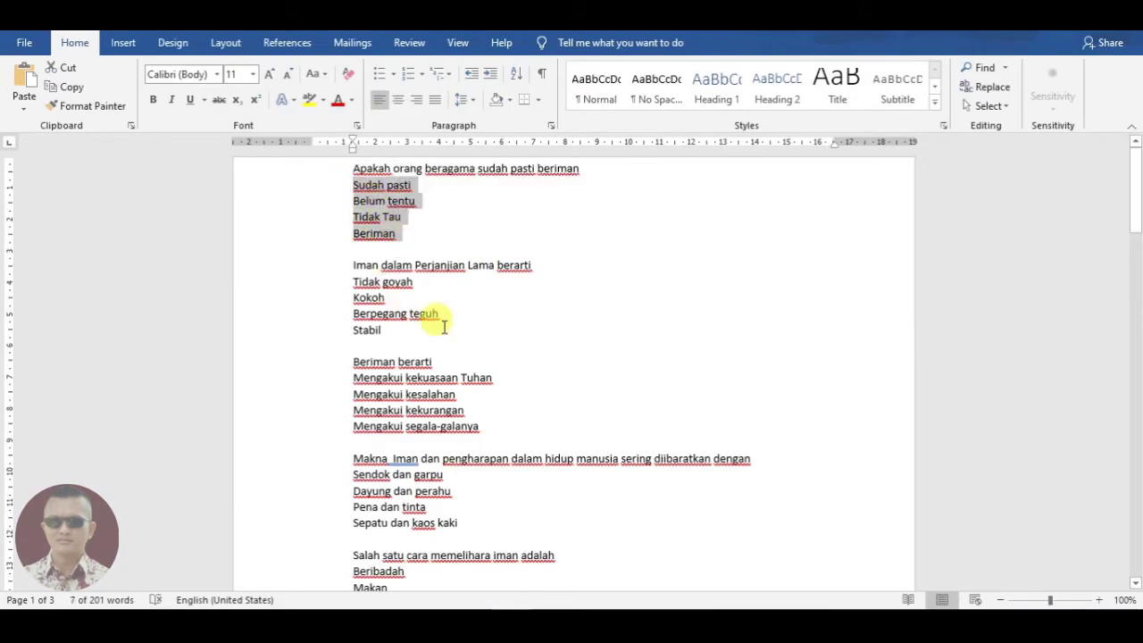
{"action": "mouse_move", "coordinate": [551, 616]}
{"action": "left_click", "coordinate": [551, 545]}
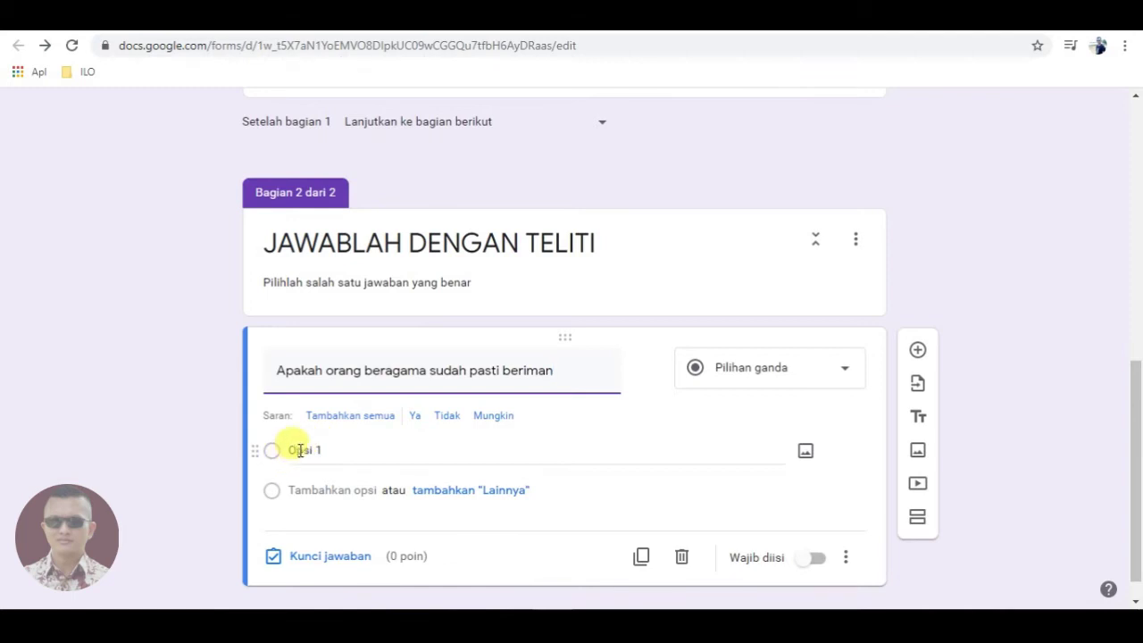
{"action": "left_click", "coordinate": [300, 450]}
{"action": "key", "text": "ctrl+v"}
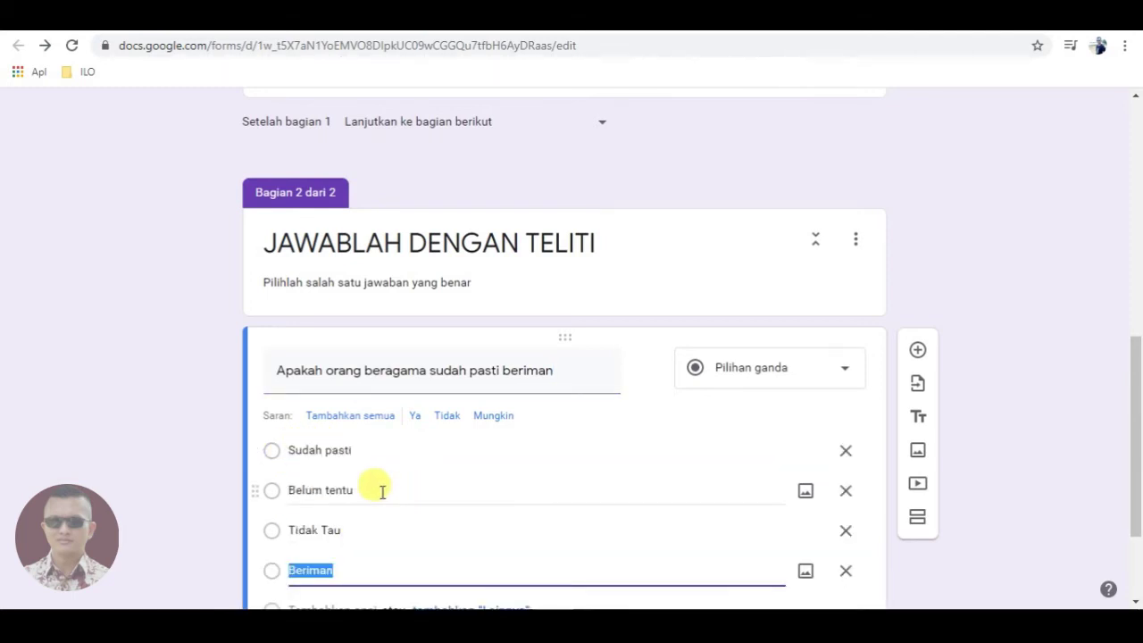
- Set the first quiz question's answer key to "Belum tentu" worth 10 points and make the question required
{"action": "scroll", "coordinate": [383, 495], "scroll_direction": "down", "scroll_amount": 2}
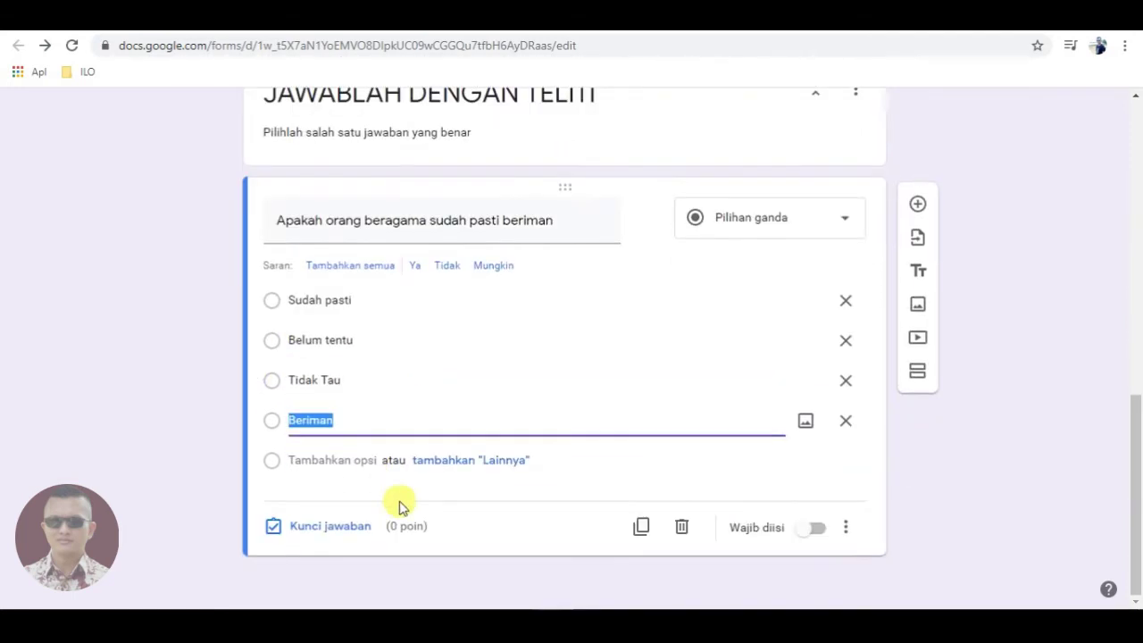
{"action": "left_click", "coordinate": [274, 527]}
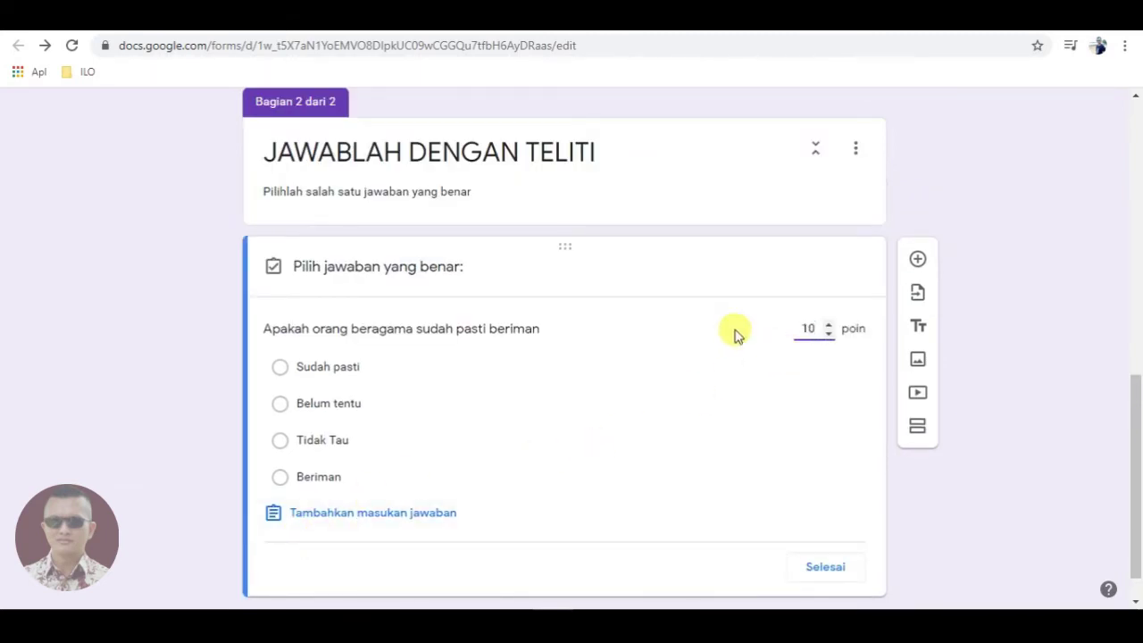
{"action": "left_click", "coordinate": [280, 403]}
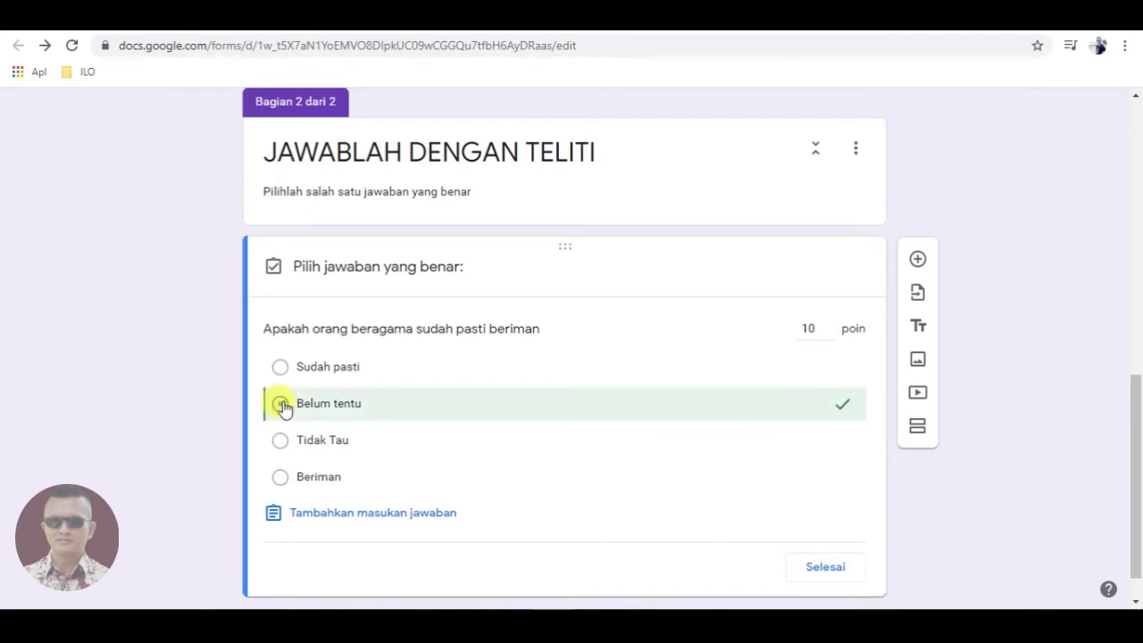
{"action": "left_click", "coordinate": [823, 569]}
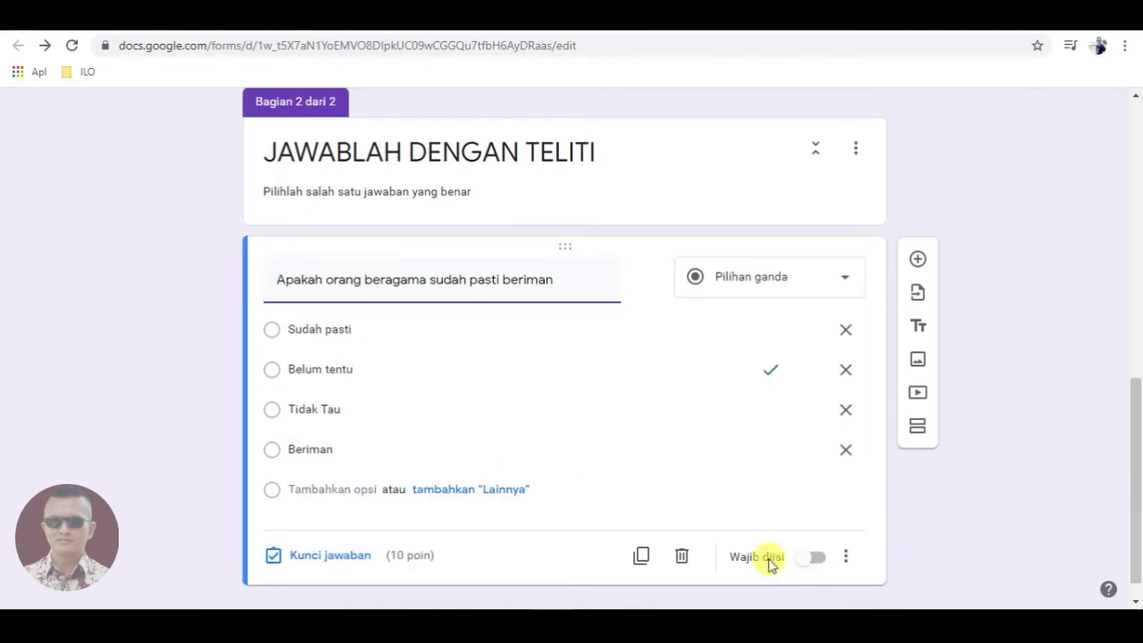
{"action": "left_click", "coordinate": [814, 558]}
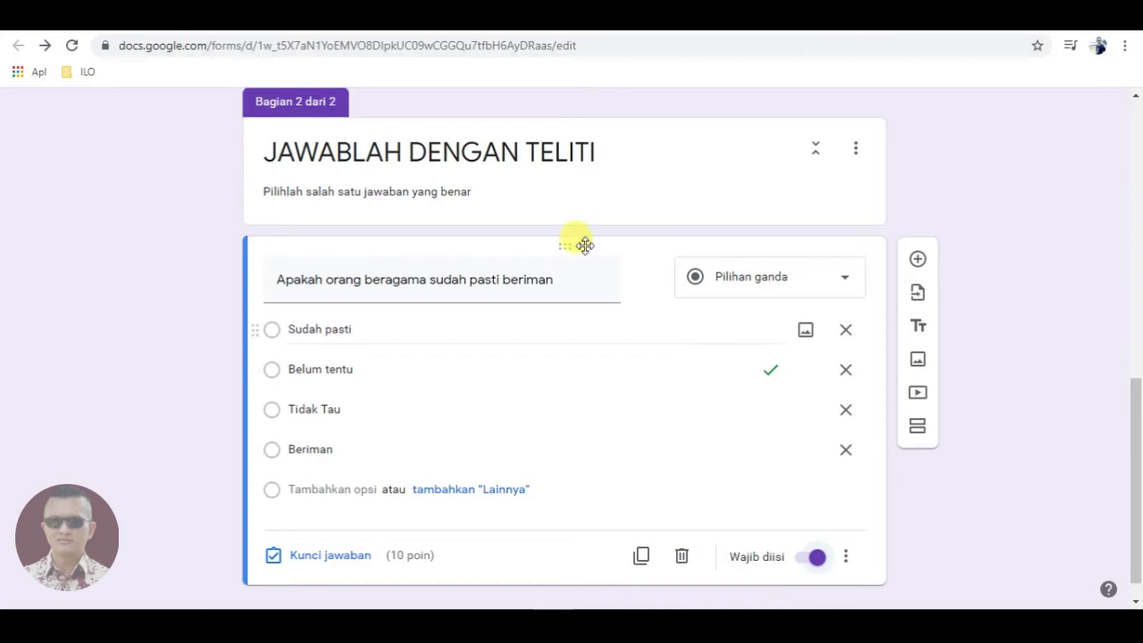
- Add a second multiple-choice question with the text "Iman dalam Perjanjian Lama berarti", copied from the Word document
{"action": "scroll", "coordinate": [908, 254], "scroll_direction": "down", "scroll_amount": 1}
{"action": "left_click", "coordinate": [916, 232]}
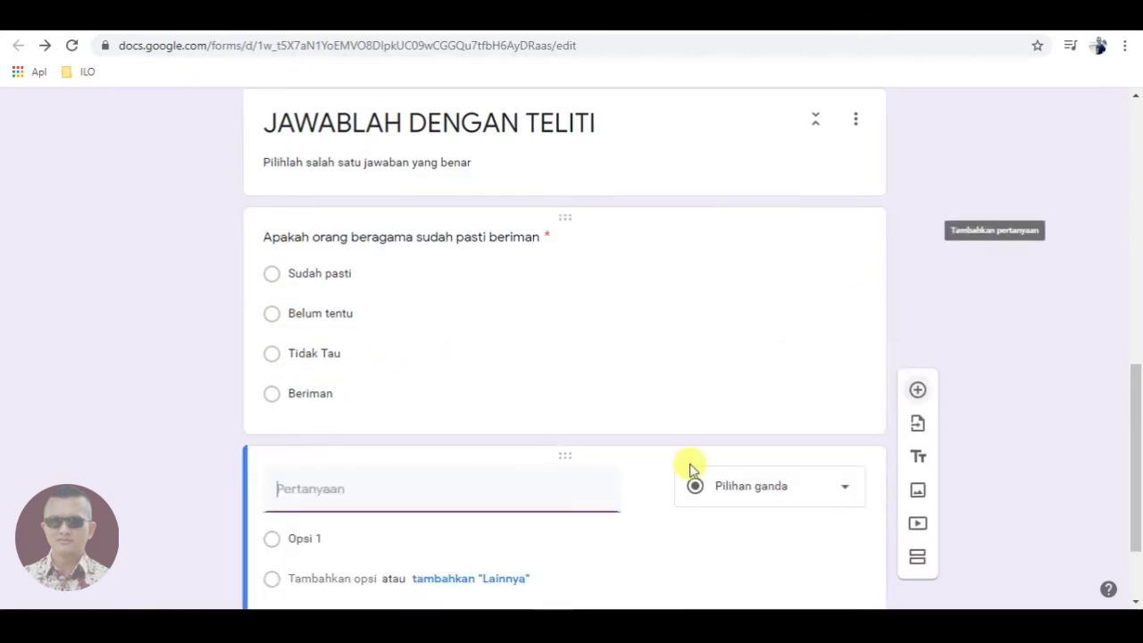
{"action": "key", "text": "alt+Tab"}
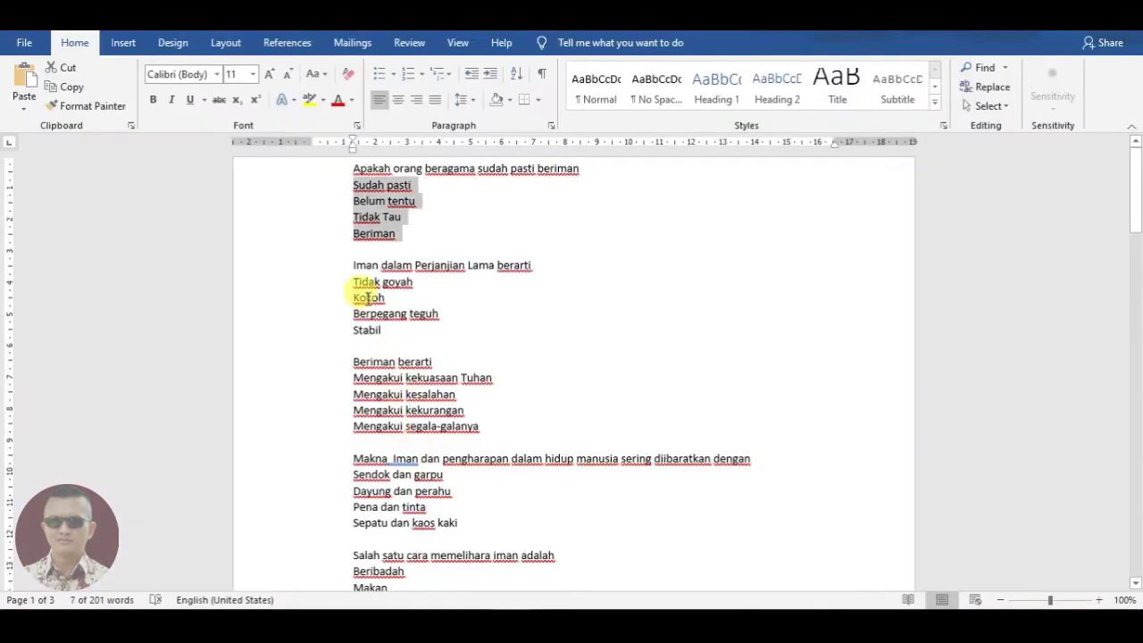
{"action": "left_click_drag", "start_coordinate": [349, 264], "coordinate": [503, 264]}
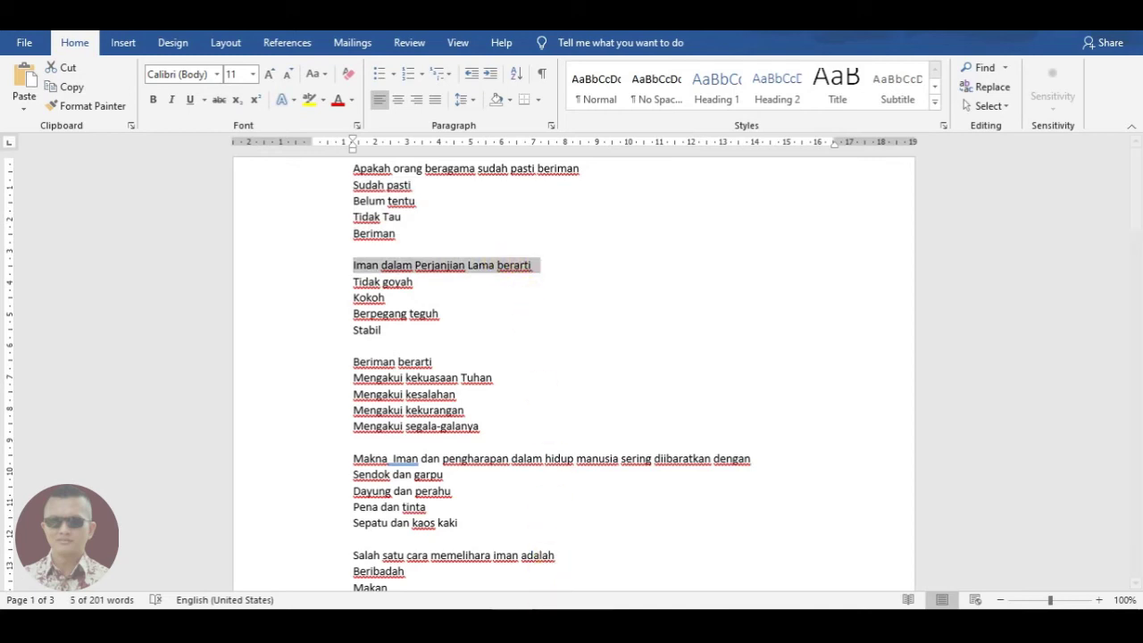
{"action": "key", "text": "alt+Tab"}
{"action": "type", "text": "Iman dalam Perjanjian Lama berarti"}
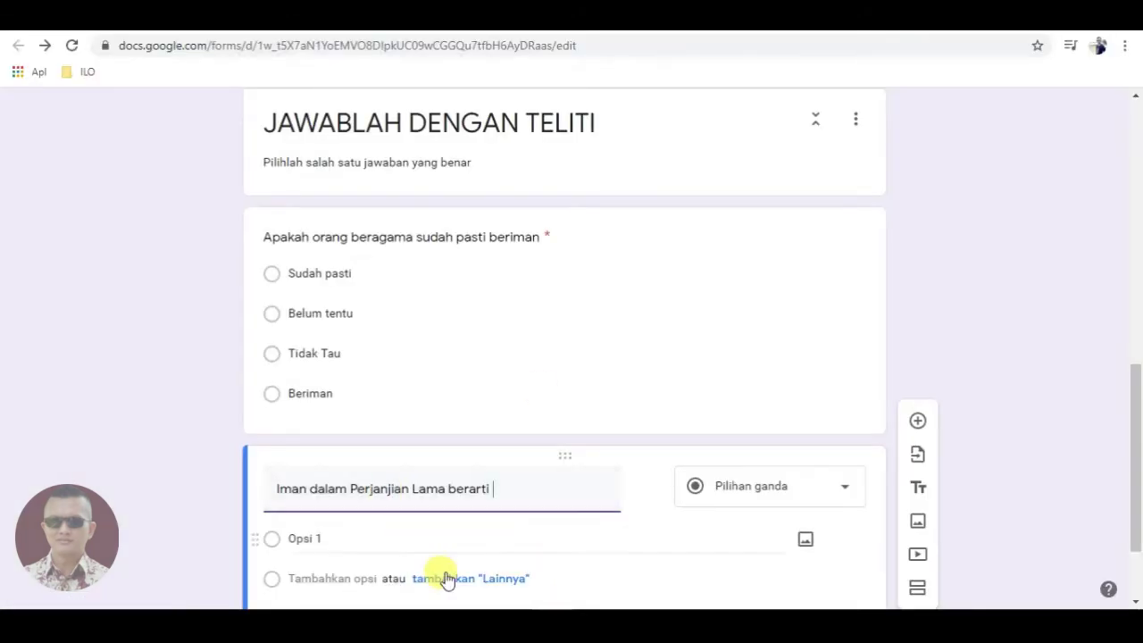
- Copy the options Tidak goyah, Kokoh, Berpegang teguh and Stabil from the Word document into the second quiz question
{"action": "key", "text": "alt+Tab"}
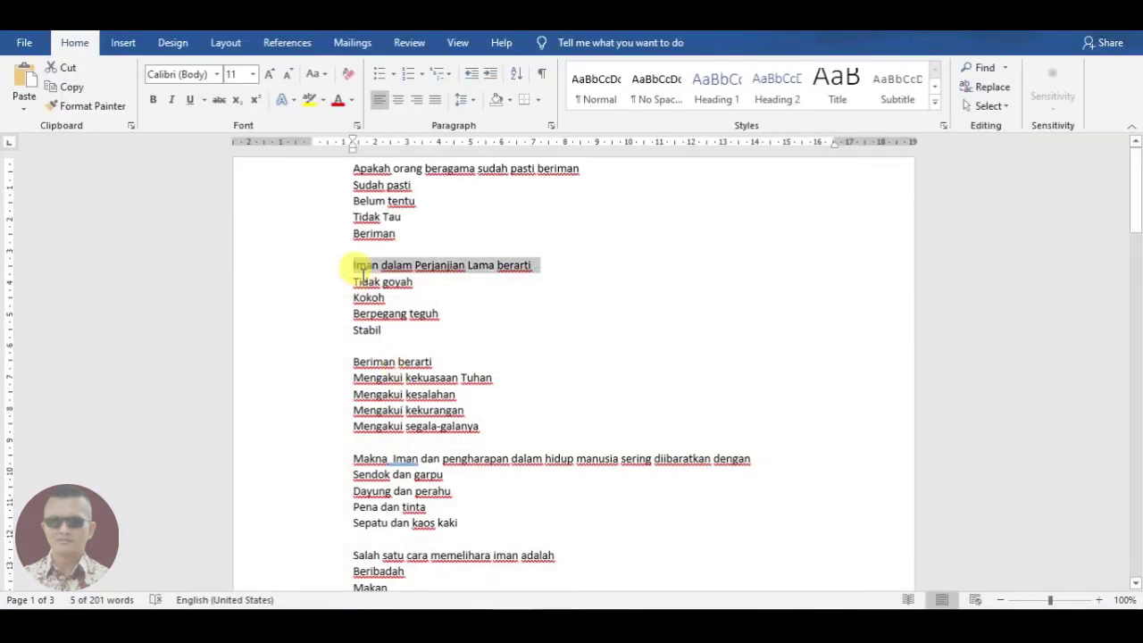
{"action": "left_click_drag", "start_coordinate": [350, 281], "coordinate": [399, 322]}
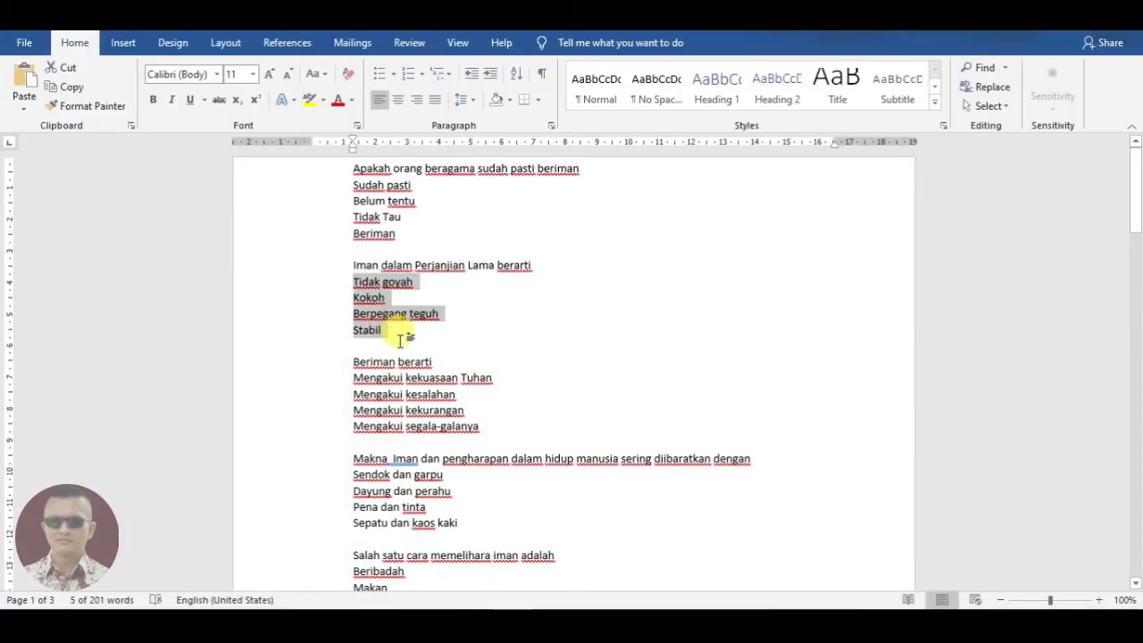
{"action": "key", "text": "alt+Tab"}
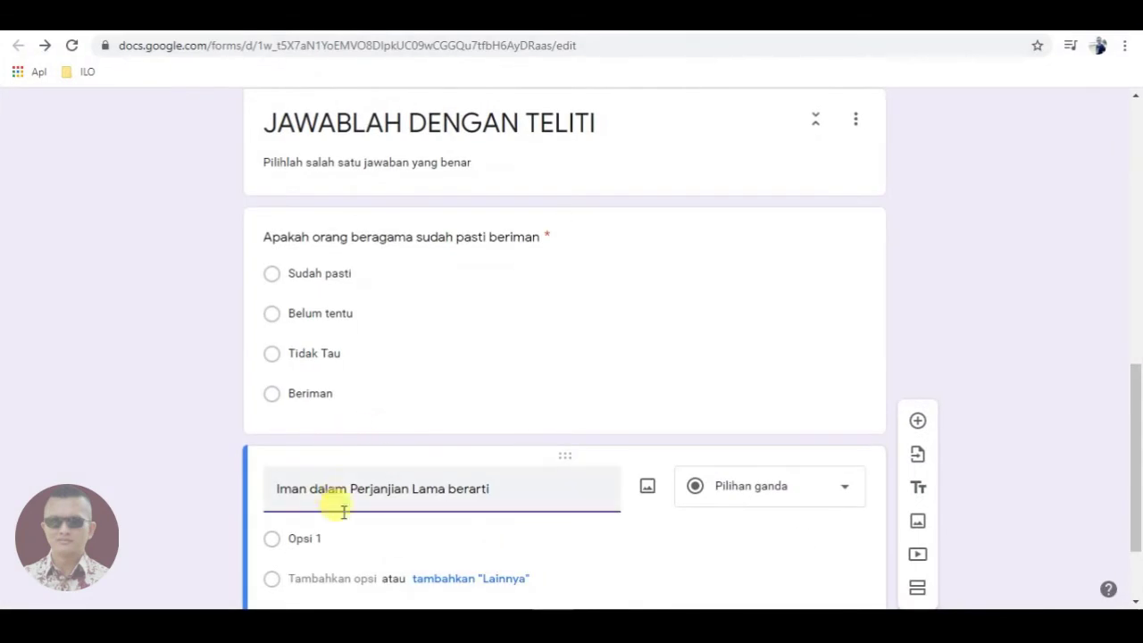
{"action": "scroll", "coordinate": [343, 510], "scroll_direction": "down", "scroll_amount": 1}
{"action": "left_click", "coordinate": [323, 416]}
{"action": "type", "text": "Tidak goyah Kokoh Berpegang teguh Stabil"}
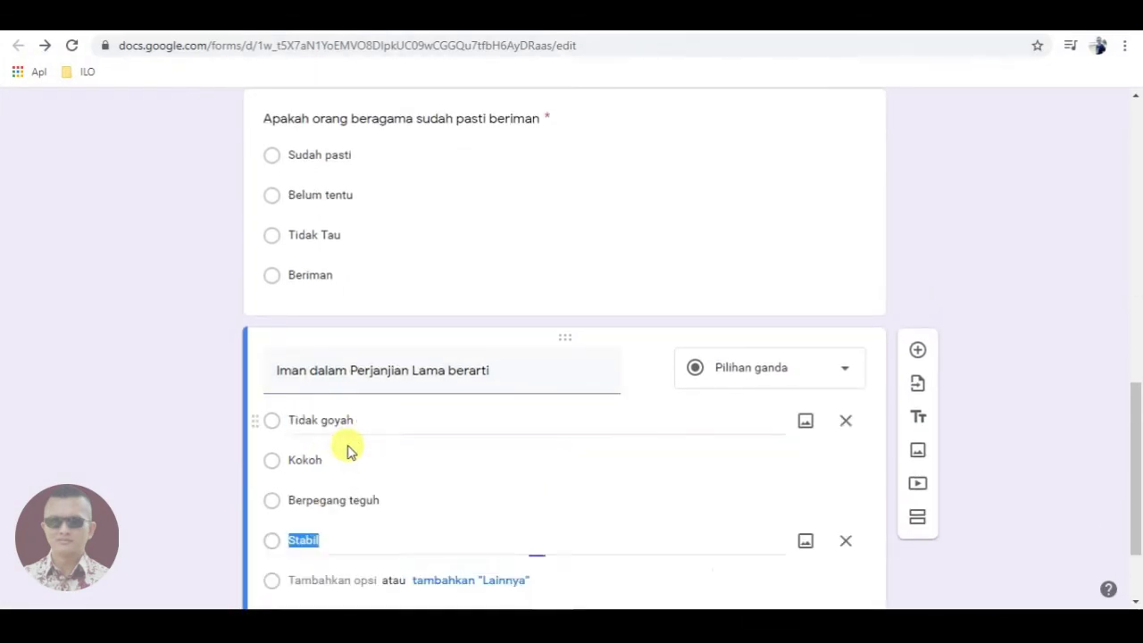
- Set the second quiz question's answer key to "Berpegang teguh" worth 10 points and make the question required
{"action": "left_click", "coordinate": [305, 529]}
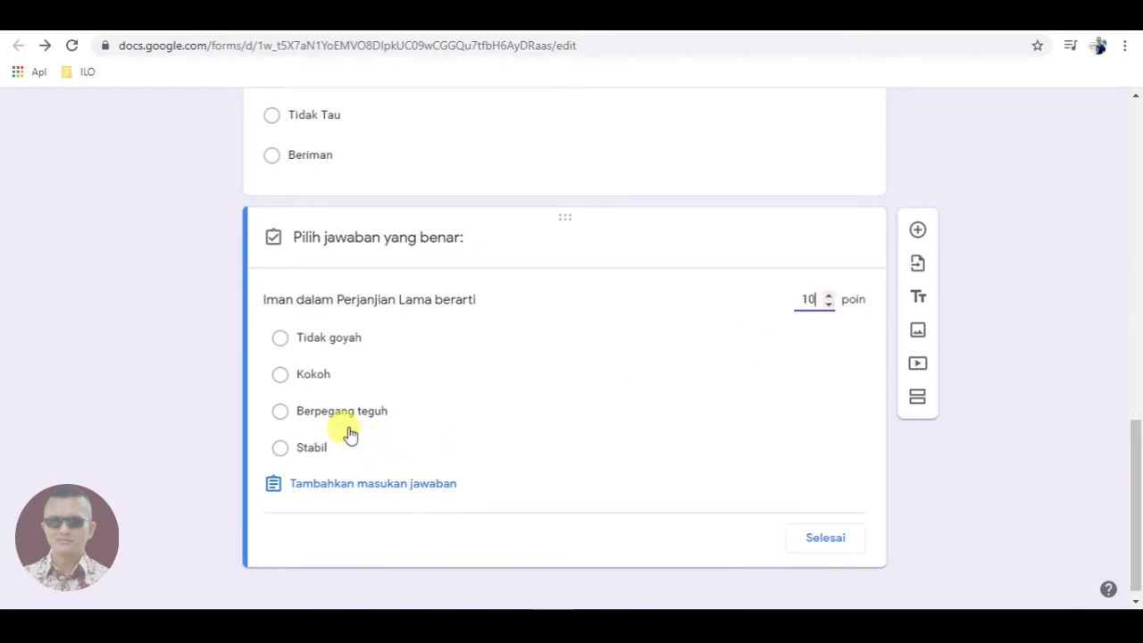
{"action": "left_click", "coordinate": [285, 416]}
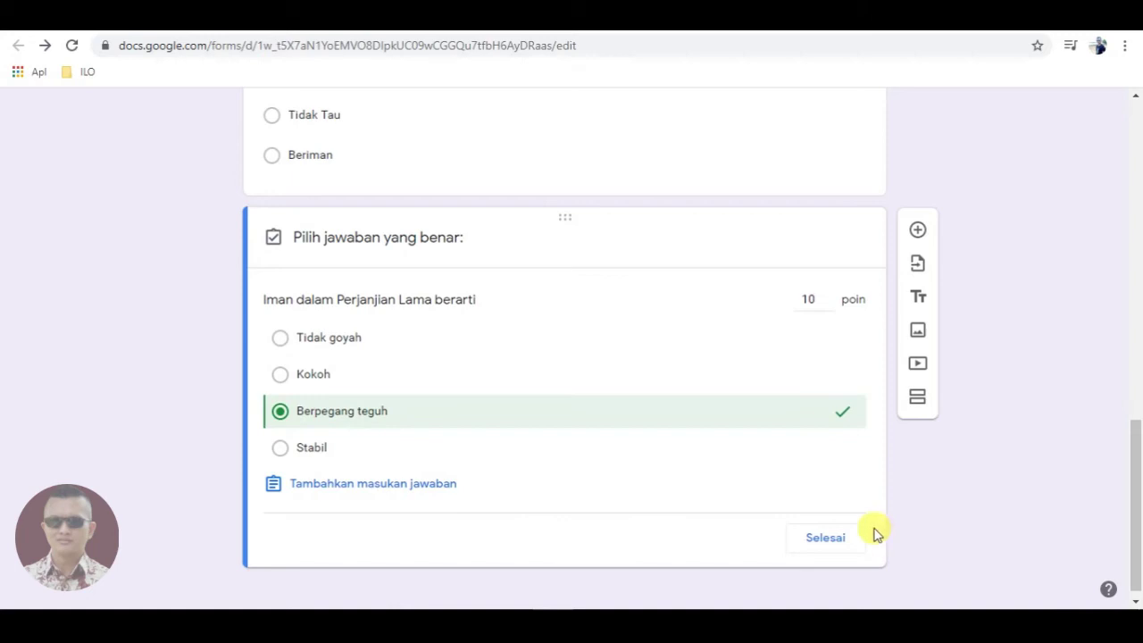
{"action": "left_click", "coordinate": [825, 539]}
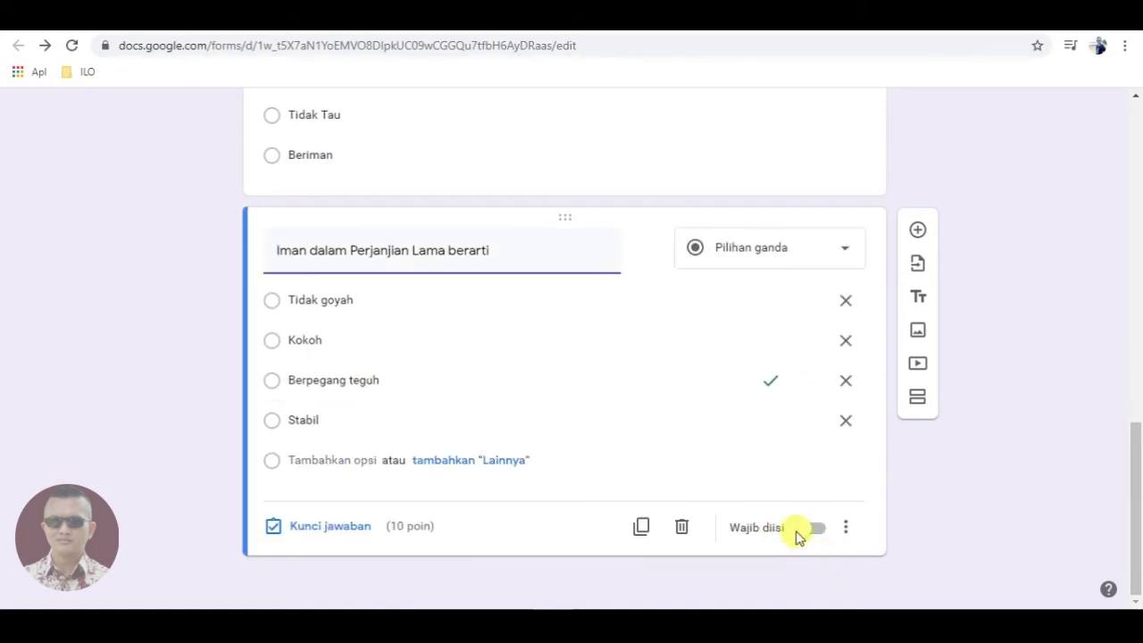
{"action": "left_click", "coordinate": [814, 529]}
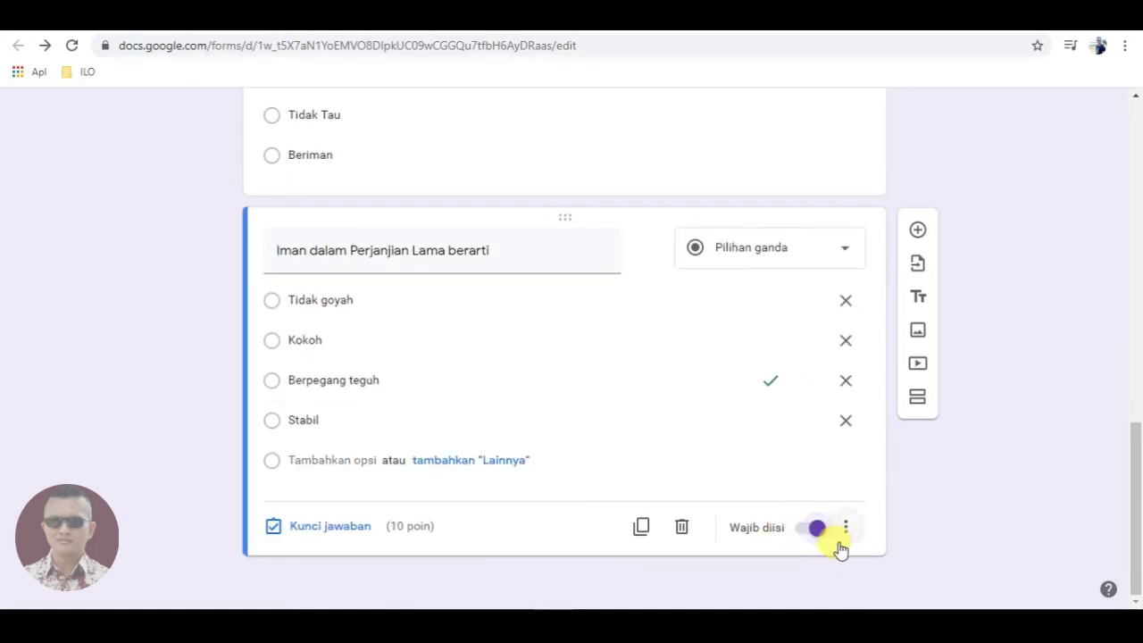
- Add a third multiple-choice question with the text "Beriman berarti", copied from the Word document
{"action": "left_click", "coordinate": [918, 232]}
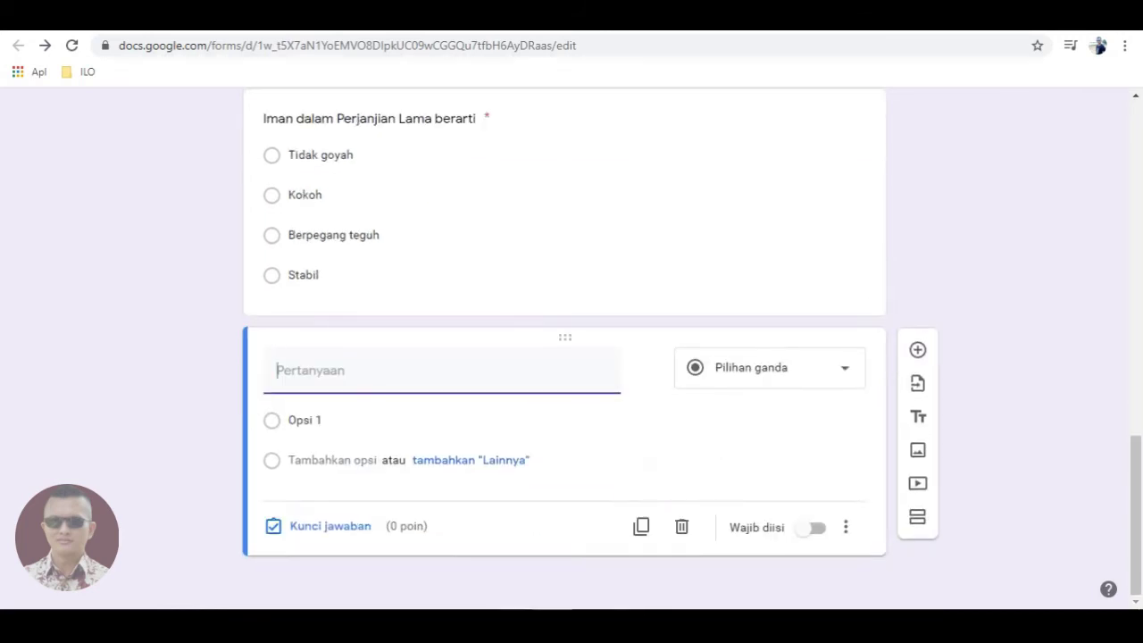
{"action": "left_click", "coordinate": [497, 605]}
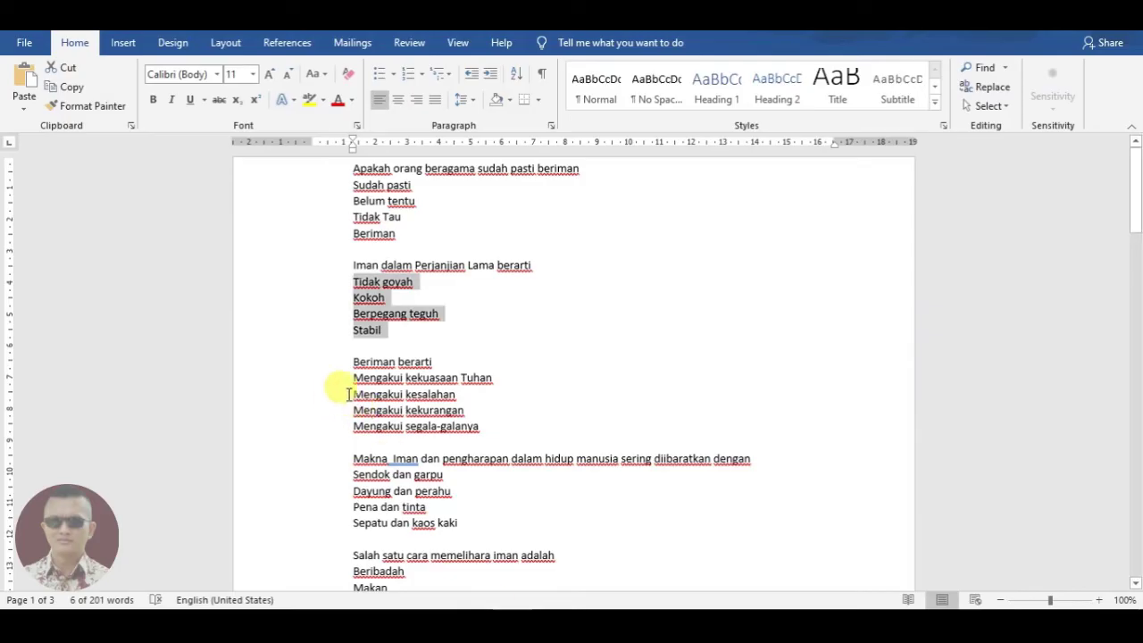
{"action": "left_click_drag", "start_coordinate": [353, 363], "coordinate": [435, 362]}
{"action": "key", "text": "ctrl+c"}
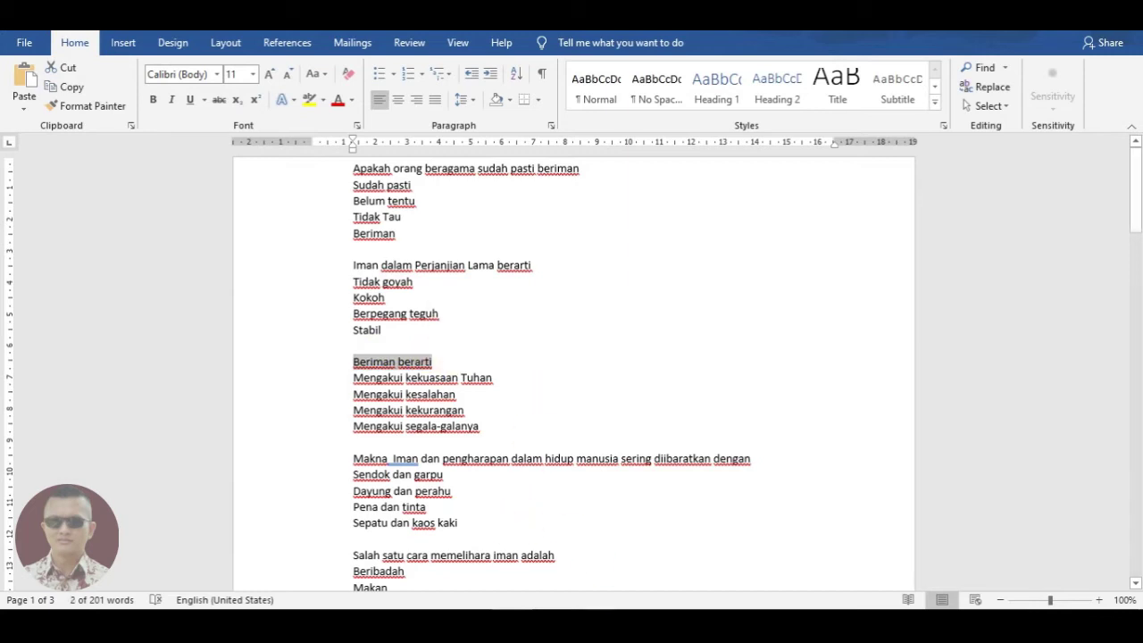
{"action": "key", "text": "alt+Tab"}
{"action": "key", "text": "ctrl+v"}
- Copy the options Mengakui kekuasaan Tuhan, Mengakui kesalahan, Mengakui kekurangan and Mengakui segala-galanya from the Word document into the third quiz question
{"action": "key", "text": "alt+Tab"}
{"action": "left_click_drag", "start_coordinate": [353, 375], "coordinate": [484, 428]}
{"action": "key", "text": "ctrl+c"}
{"action": "key", "text": "alt+Tab"}
{"action": "left_click", "coordinate": [301, 419]}
{"action": "key", "text": "ctrl+v"}
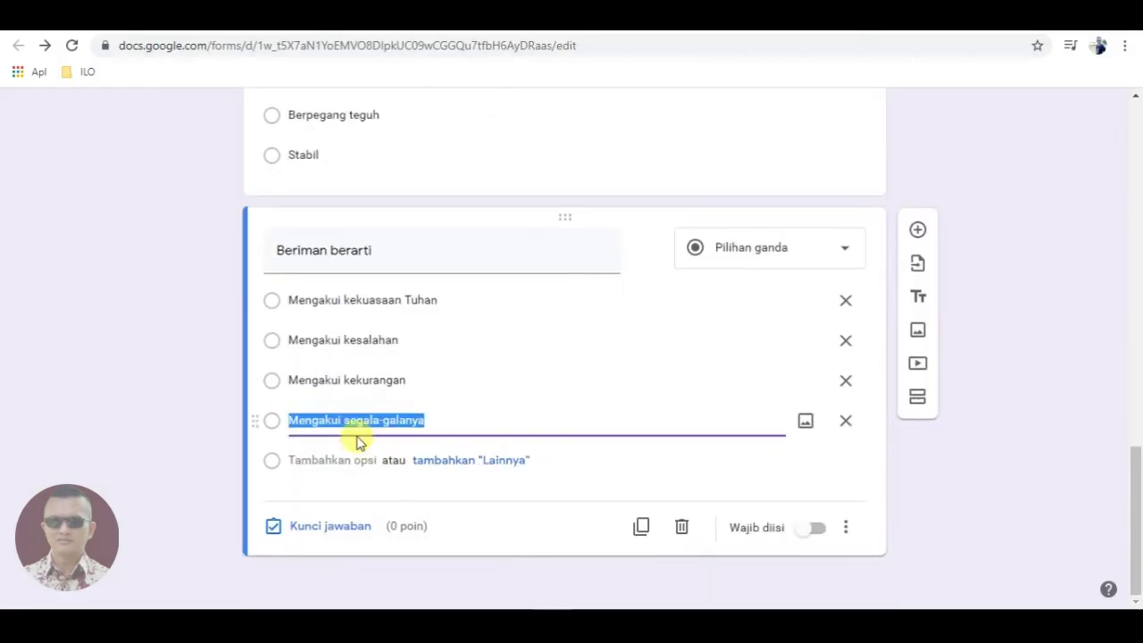
- Set the third quiz question's answer key to "Mengakui kekuasaan Tuhan" worth 10 points and make the question required
{"action": "left_click", "coordinate": [321, 526]}
{"action": "left_click", "coordinate": [804, 294]}
{"action": "type", "text": "10"}
{"action": "left_click", "coordinate": [313, 337]}
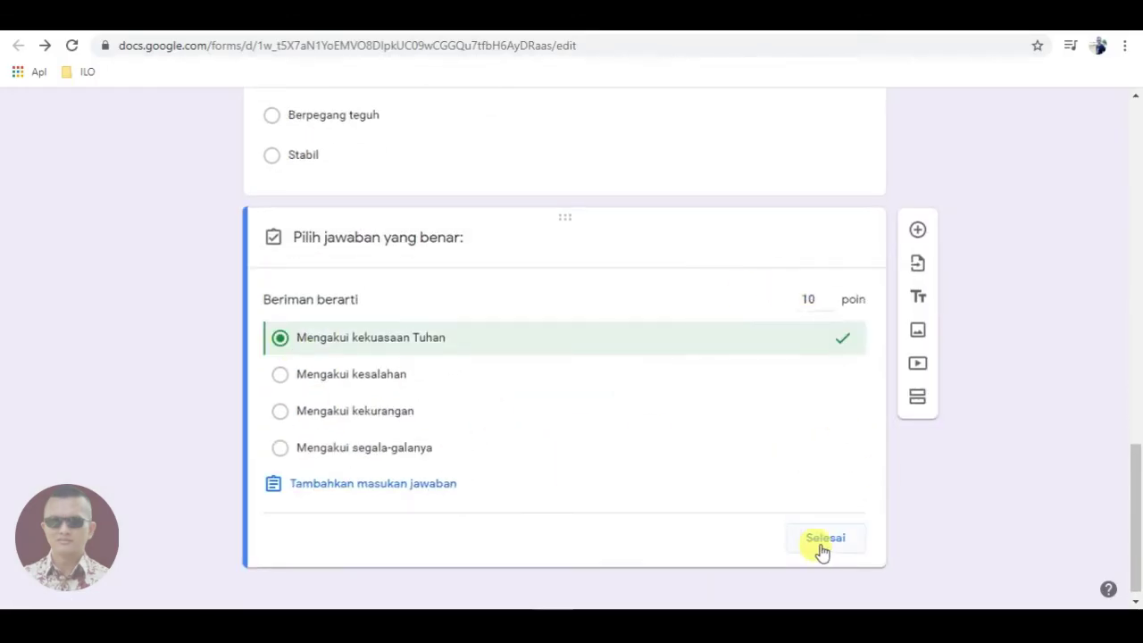
{"action": "left_click", "coordinate": [821, 538]}
{"action": "left_click", "coordinate": [816, 533]}
- Add a fourth question with the text "Makna Iman dan pengharapan dalam hidup manusia sering diibaratkan dengan", copied from the Word document
{"action": "left_click", "coordinate": [917, 229]}
{"action": "key", "text": "alt+Tab"}
{"action": "left_click_drag", "start_coordinate": [354, 458], "coordinate": [757, 463]}
{"action": "key", "text": "ctrl+c"}
{"action": "key", "text": "alt+Tab"}
{"action": "key", "text": "ctrl+v"}
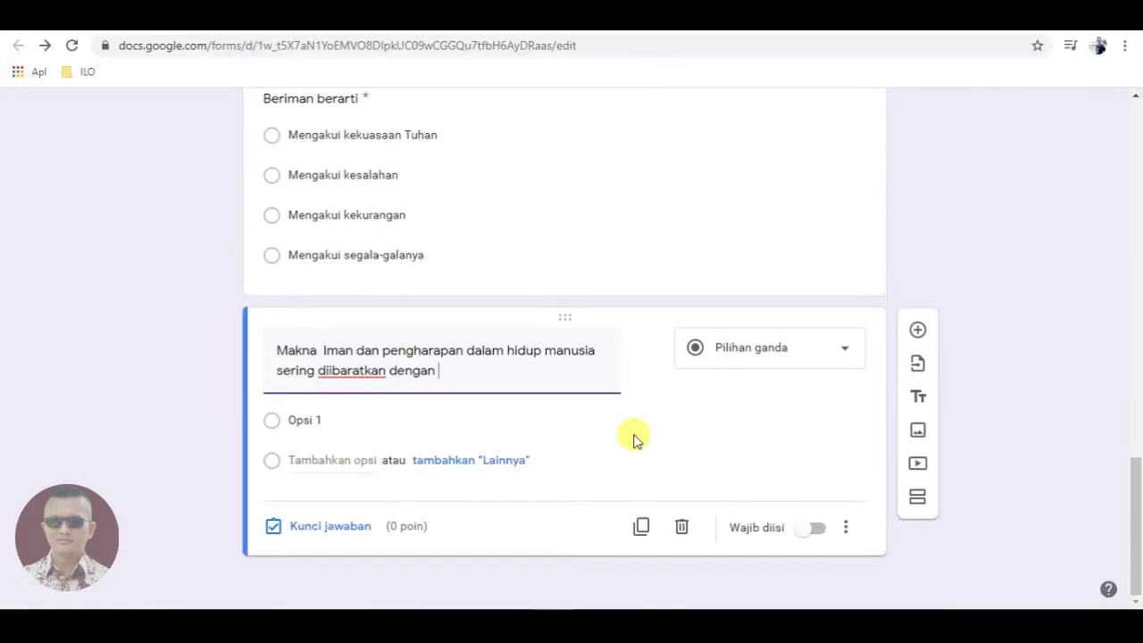
- Copy the options Sendok dan garpu, Dayung dan perahu, Pena dan tinta and Sepatu dan kaos kaki from Word into the fourth quiz question
{"action": "key", "text": "alt+Tab"}
{"action": "left_click_drag", "start_coordinate": [354, 474], "coordinate": [463, 536]}
{"action": "key", "text": "ctrl+c"}
{"action": "key", "text": "alt+Tab"}
{"action": "left_click", "coordinate": [298, 416]}
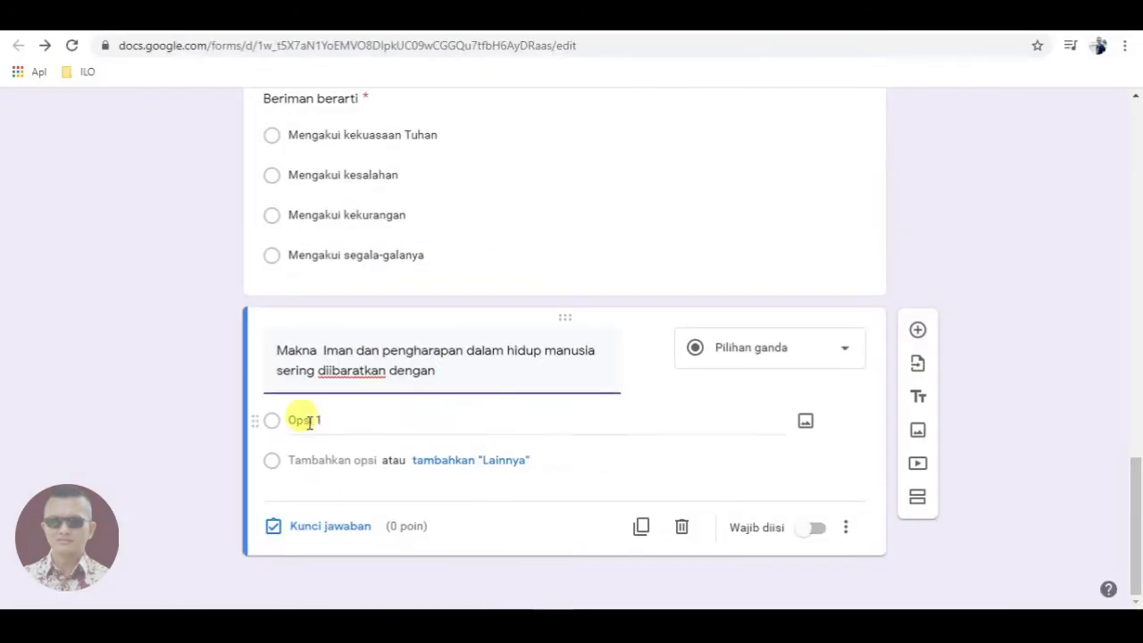
{"action": "key", "text": "ctrl+v"}
- Set the fourth quiz question's answer key to "Dayung dan perahu" worth 10 points and make the question required
{"action": "left_click", "coordinate": [344, 536]}
{"action": "left_click", "coordinate": [804, 327]}
{"action": "type", "text": "10"}
{"action": "left_click", "coordinate": [301, 404]}
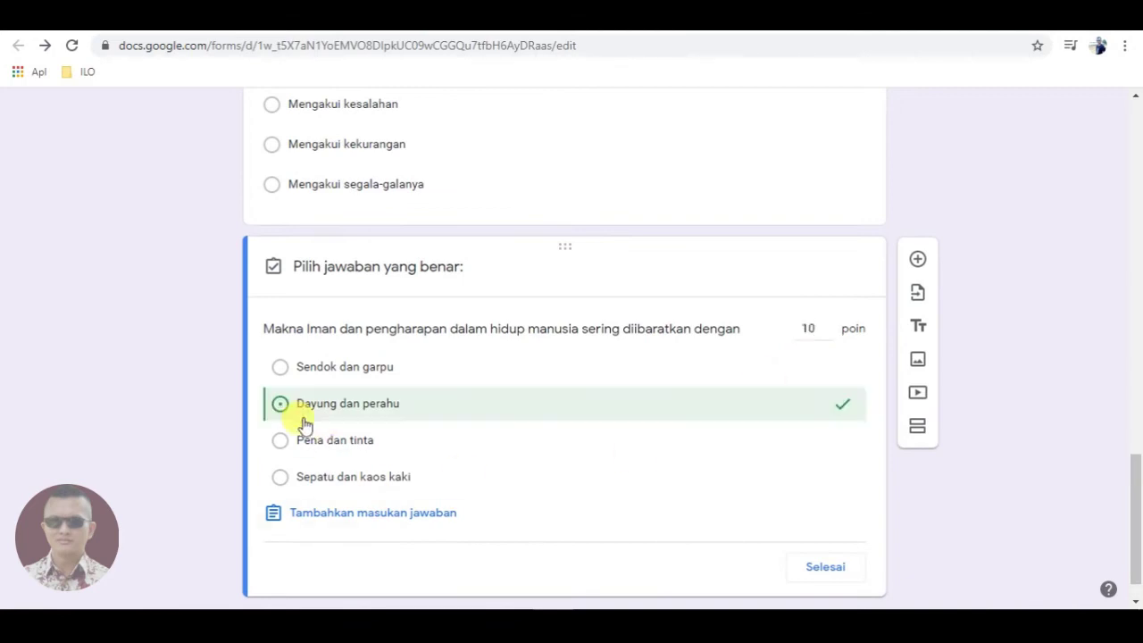
{"action": "left_click", "coordinate": [816, 568]}
{"action": "left_click", "coordinate": [816, 576]}
- Add a fifth multiple-choice question with the text "Salah satu cara memelihara iman adalah", copied from the Word document
{"action": "left_click", "coordinate": [917, 209]}
{"action": "key", "text": "alt+Tab"}
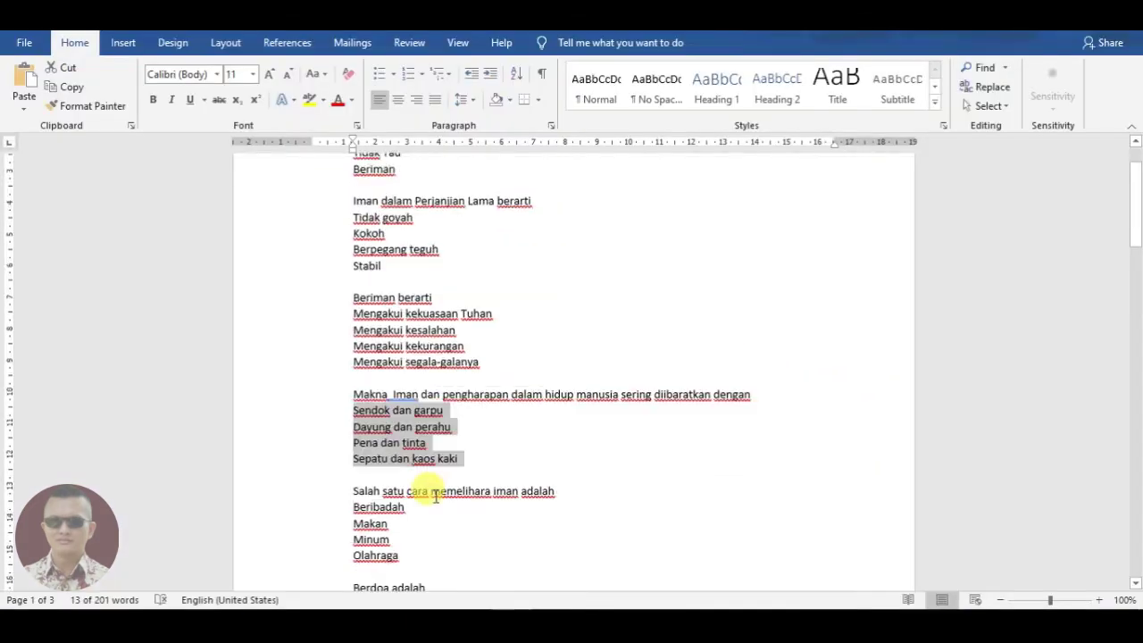
{"action": "scroll", "coordinate": [434, 490], "scroll_direction": "down", "scroll_amount": 2}
{"action": "left_click_drag", "start_coordinate": [353, 395], "coordinate": [543, 394]}
{"action": "key", "text": "ctrl+c"}
{"action": "key", "text": "alt+Tab"}
{"action": "key", "text": "ctrl+v"}
- Copy the options Beribadah, Makan, Minum and Olahraga from the Word document into the fifth quiz question
{"action": "key", "text": "alt+Tab"}
{"action": "left_click_drag", "start_coordinate": [354, 410], "coordinate": [406, 463]}
{"action": "key", "text": "ctrl+c"}
{"action": "key", "text": "alt+Tab"}
{"action": "left_click", "coordinate": [327, 437]}
{"action": "key", "text": "ctrl+v"}
- Set the fifth quiz question's answer key to "Beribadah" worth 10 points and make the question required
{"action": "scroll", "coordinate": [360, 566], "scroll_direction": "down", "scroll_amount": 3}
{"action": "left_click", "coordinate": [344, 535]}
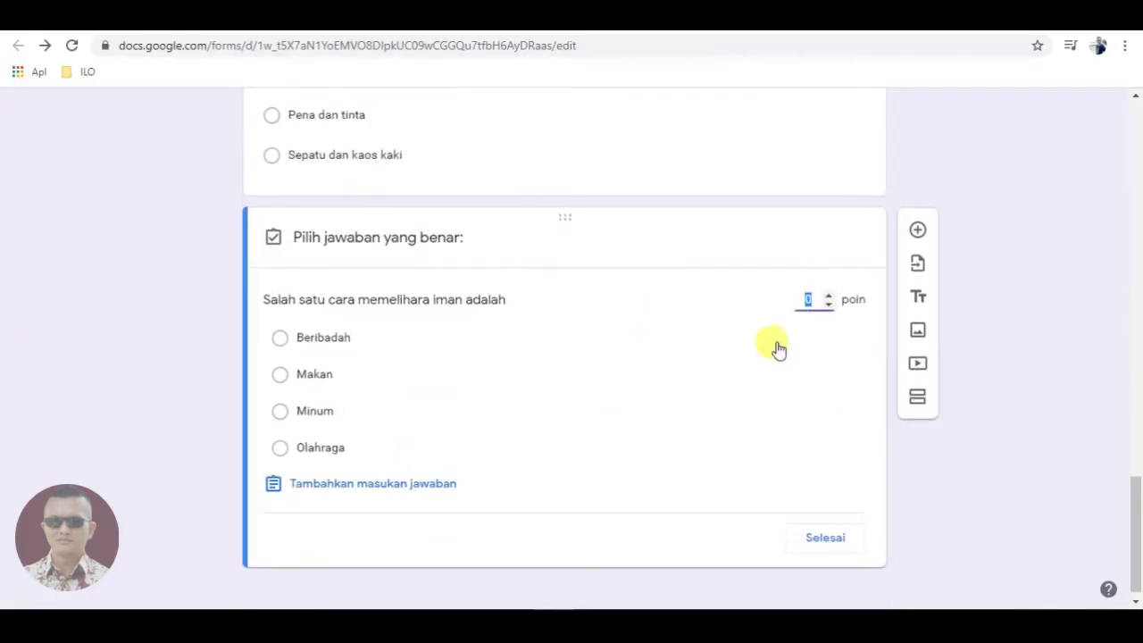
{"action": "left_click", "coordinate": [316, 337]}
{"action": "left_click", "coordinate": [823, 537]}
{"action": "left_click", "coordinate": [813, 529]}
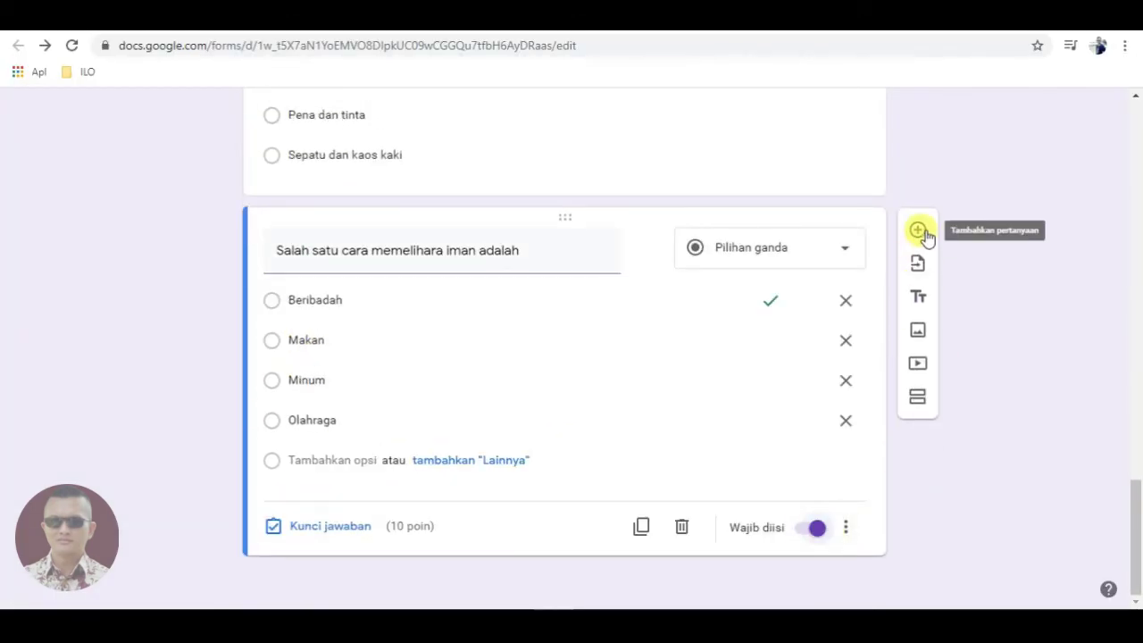
- Add a sixth multiple-choice question with the text "Berdoa adalah", copied from the Word document
{"action": "left_click", "coordinate": [920, 231]}
{"action": "key", "text": "alt+Tab"}
{"action": "scroll", "coordinate": [396, 467], "scroll_direction": "down", "scroll_amount": 1}
{"action": "left_click_drag", "start_coordinate": [351, 373], "coordinate": [423, 373]}
{"action": "key", "text": "ctrl+c"}
{"action": "key", "text": "alt+Tab"}
{"action": "key", "text": "ctrl+v"}
- Copy the options curhat, Berkomunikasi dengan Tuhan, Tutup mata and Menenangkan diri from the Word document into the sixth quiz question
{"action": "key", "text": "alt+Tab"}
{"action": "left_click_drag", "start_coordinate": [339, 385], "coordinate": [452, 438]}
{"action": "key", "text": "ctrl+c"}
{"action": "key", "text": "alt+Tab"}
{"action": "left_click", "coordinate": [365, 455]}
{"action": "key", "text": "ctrl+v"}
- Set the sixth quiz question's answer key to "Berkomunikasi dengan Tuhan" and make the question required
{"action": "scroll", "coordinate": [387, 490], "scroll_direction": "down", "scroll_amount": 2}
{"action": "left_click", "coordinate": [323, 526]}
{"action": "left_click", "coordinate": [375, 374]}
{"action": "left_click", "coordinate": [824, 536]}
- Add a seventh multiple-choice question with the text "Beribadah dapat dikukan dengan 2 cara yaitu", copied from the Word document
{"action": "left_click", "coordinate": [917, 230]}
{"action": "key", "text": "alt+Tab"}
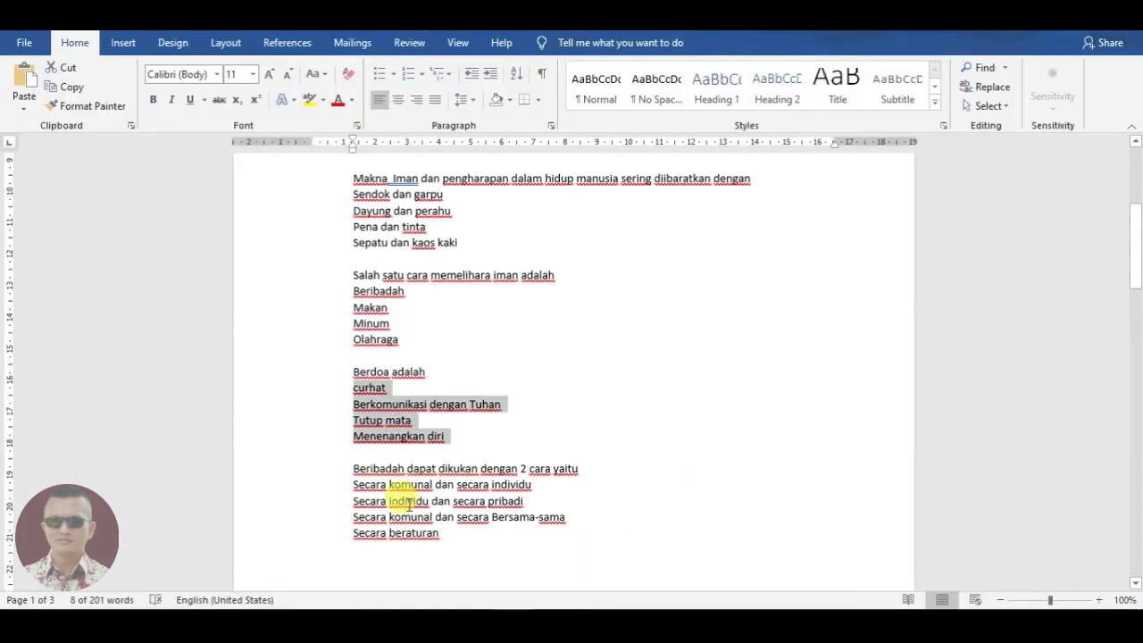
{"action": "scroll", "coordinate": [407, 502], "scroll_direction": "down", "scroll_amount": 2}
{"action": "left_click_drag", "start_coordinate": [354, 388], "coordinate": [581, 389]}
{"action": "key", "text": "ctrl+c"}
{"action": "key", "text": "alt+Tab"}
{"action": "key", "text": "ctrl+v"}
- Copy the four options "Secara komunal dan secara individu" through "Secara beraturan" from the Word document into the seventh quiz question
{"action": "key", "text": "alt+Tab"}
{"action": "left_click_drag", "start_coordinate": [353, 401], "coordinate": [425, 453]}
{"action": "key", "text": "ctrl+c"}
{"action": "key", "text": "alt+Tab"}
{"action": "left_click", "coordinate": [319, 420]}
{"action": "key", "text": "ctrl+v"}
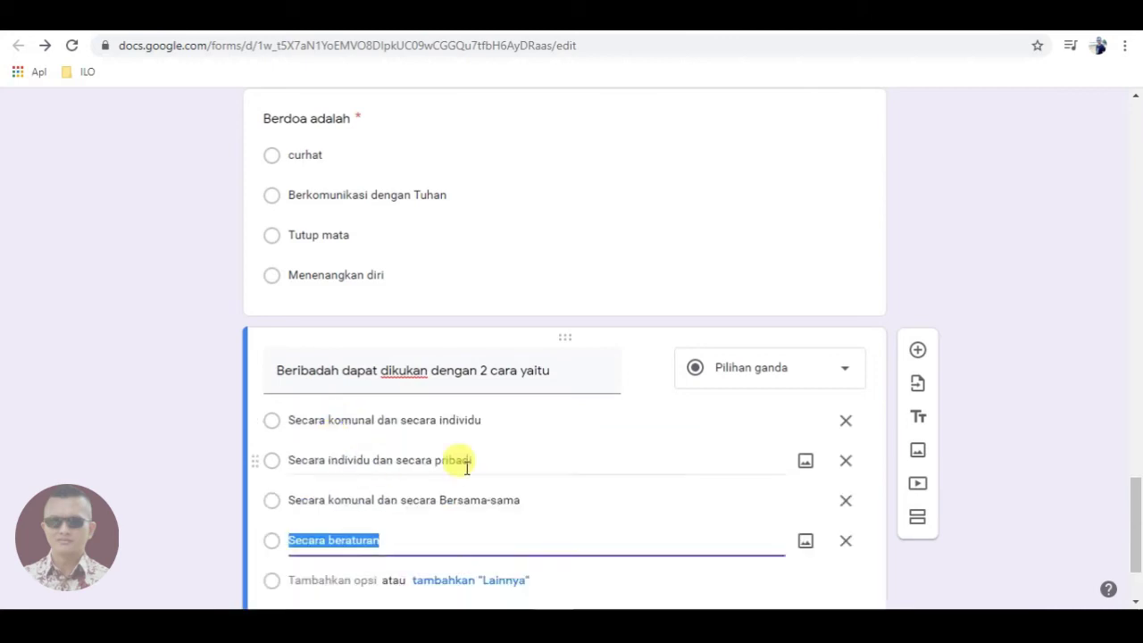
- Set the seventh quiz question's answer key to "Secara komunal dan secara individu" worth 10 points and make the question required
{"action": "scroll", "coordinate": [466, 467], "scroll_direction": "down", "scroll_amount": 2}
{"action": "left_click", "coordinate": [326, 526]}
{"action": "left_click", "coordinate": [806, 298]}
{"action": "type", "text": "10"}
{"action": "left_click", "coordinate": [294, 339]}
{"action": "left_click", "coordinate": [824, 536]}
{"action": "left_click", "coordinate": [817, 527]}
- Add an eighth multiple-choice question with the text "Membaca Firman Tuhan berarti", copied from the Word document
{"action": "left_click", "coordinate": [917, 229]}
{"action": "key", "text": "alt+Tab"}
{"action": "scroll", "coordinate": [379, 375], "scroll_direction": "down", "scroll_amount": 3}
{"action": "left_click_drag", "start_coordinate": [353, 366], "coordinate": [512, 366]}
{"action": "key", "text": "ctrl+c"}
{"action": "key", "text": "alt+Tab"}
{"action": "key", "text": "ctrl+v"}
- Copy the four options "mendengarkan yang Tuhan mau untuk kita lakukan" through "mendengarkan bisikan" from the Word document into the eighth quiz question
{"action": "key", "text": "alt+Tab"}
{"action": "left_click_drag", "start_coordinate": [354, 383], "coordinate": [464, 434]}
{"action": "key", "text": "ctrl+c"}
{"action": "key", "text": "alt+Tab"}
{"action": "left_click", "coordinate": [304, 420]}
{"action": "key", "text": "ctrl+v"}
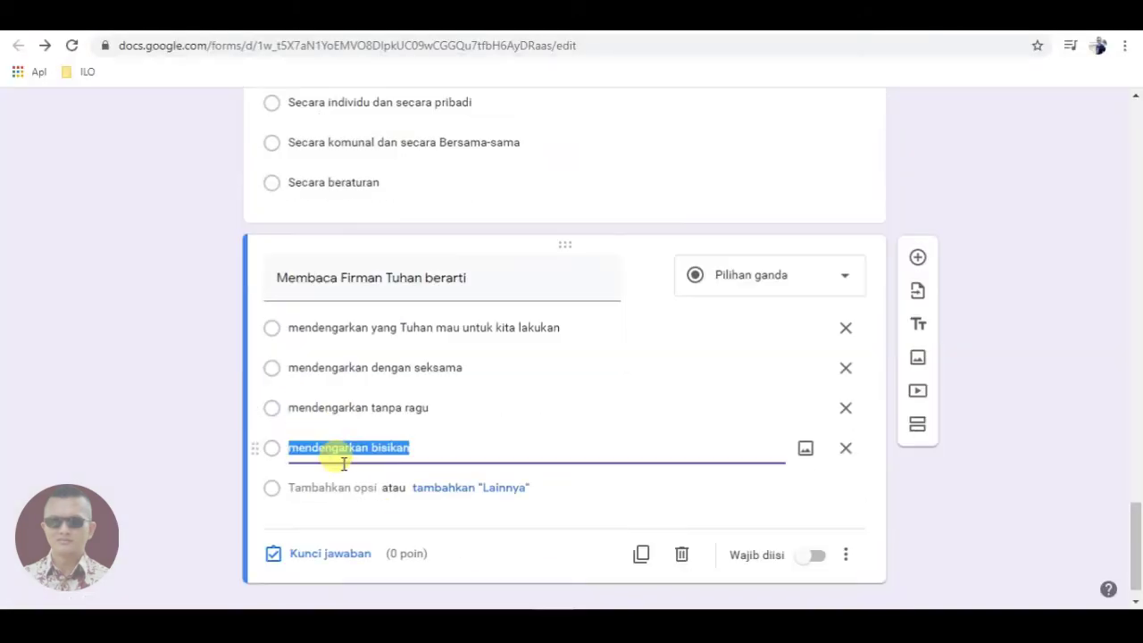
- Set the eighth quiz question's answer key to "mendengarkan yang Tuhan mau untuk kita lakukan" worth 10 points and make the question required
{"action": "left_click", "coordinate": [294, 525]}
{"action": "type", "text": "10"}
{"action": "left_click", "coordinate": [279, 338]}
{"action": "left_click", "coordinate": [825, 537]}
{"action": "left_click", "coordinate": [816, 528]}
- Add a ninth multiple-choice question with the text "Iman tanpa perbuatan terdapat di dalam", copied from the Word document
{"action": "left_click", "coordinate": [918, 229]}
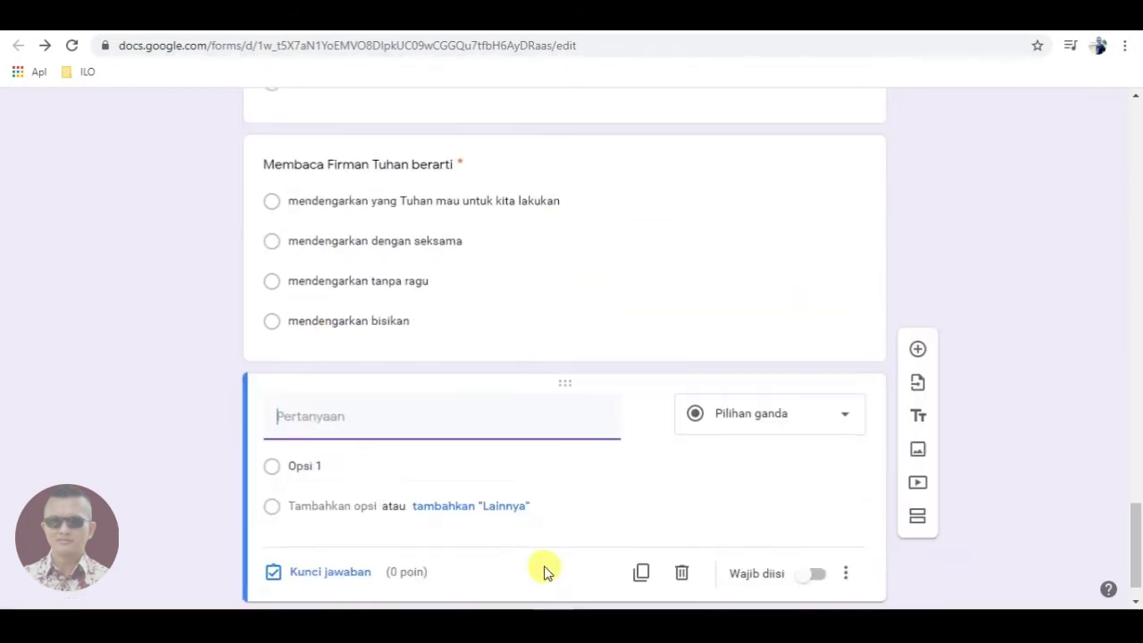
{"action": "key", "text": "alt+Tab"}
{"action": "left_click_drag", "start_coordinate": [352, 339], "coordinate": [556, 339]}
{"action": "key", "text": "alt+Tab"}
- Copy the options Yakobus 2:17, Yakobus 3:17, Yakobus 17:2 and Yakobus 17:3 from the Word document into the ninth quiz question
{"action": "key", "text": "alt+Tab"}
{"action": "left_click_drag", "start_coordinate": [354, 359], "coordinate": [410, 424]}
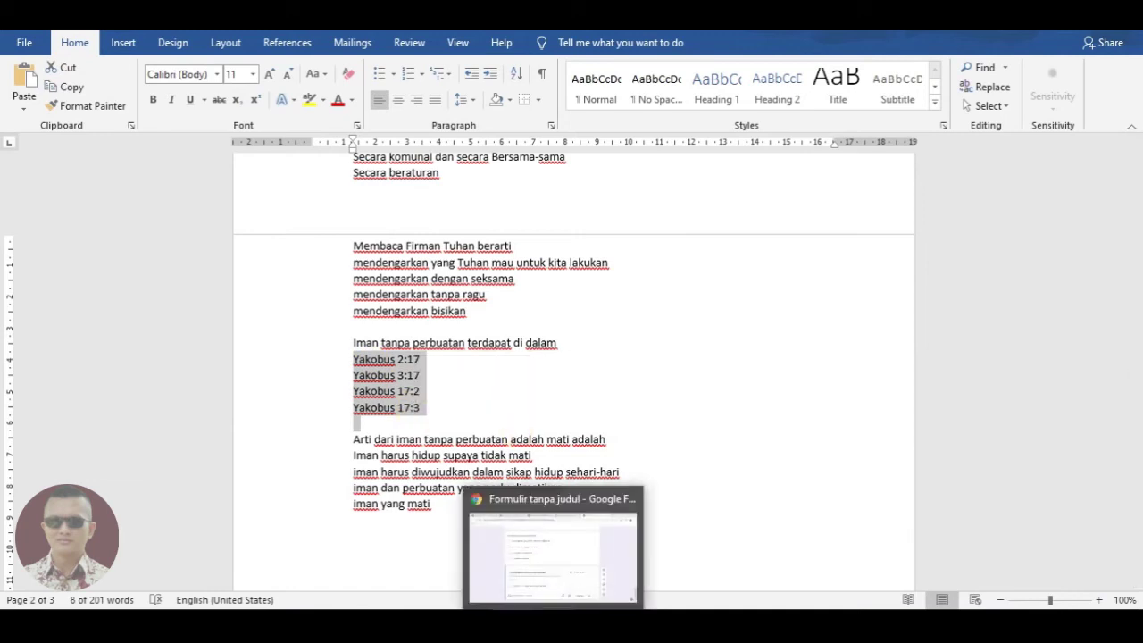
{"action": "left_click", "coordinate": [552, 625]}
{"action": "left_click", "coordinate": [339, 454]}
{"action": "key", "text": "ctrl+v"}
{"action": "key", "text": "BackSpace"}
- Set the ninth quiz question's answer key to "Yakobus 2:17" worth 10 points and make the question required
{"action": "left_click", "coordinate": [444, 584]}
{"action": "type", "text": "10"}
{"action": "left_click", "coordinate": [295, 400]}
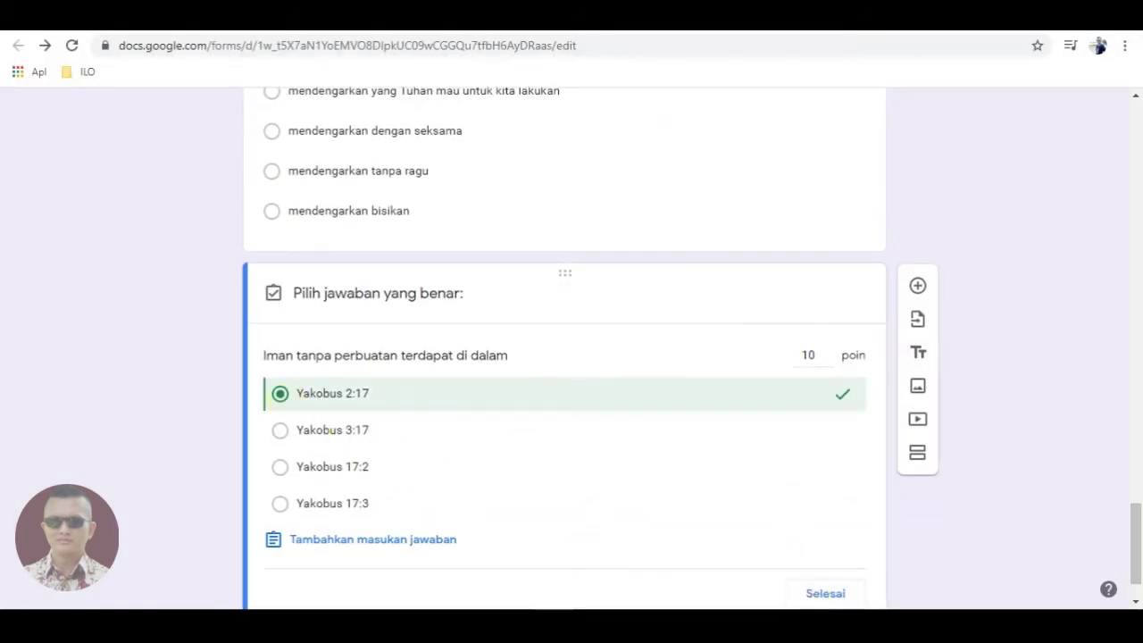
{"action": "left_click", "coordinate": [823, 593]}
{"action": "left_click", "coordinate": [811, 584]}
- Add a tenth multiple-choice question with the text "Arti dari iman tanpa perbuatan adalah mati adalah", copied from the Word document
{"action": "left_click", "coordinate": [918, 286]}
{"action": "key", "text": "alt+Tab"}
{"action": "scroll", "coordinate": [382, 438], "scroll_direction": "down", "scroll_amount": 2}
{"action": "left_click_drag", "start_coordinate": [355, 360], "coordinate": [596, 358]}
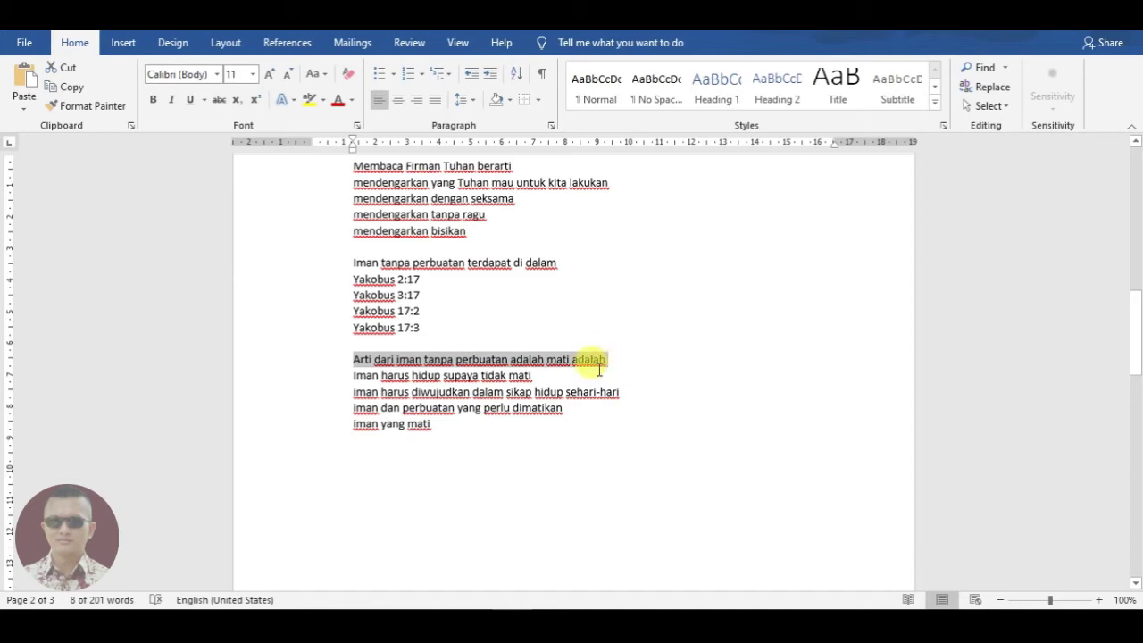
{"action": "key", "text": "alt+Tab"}
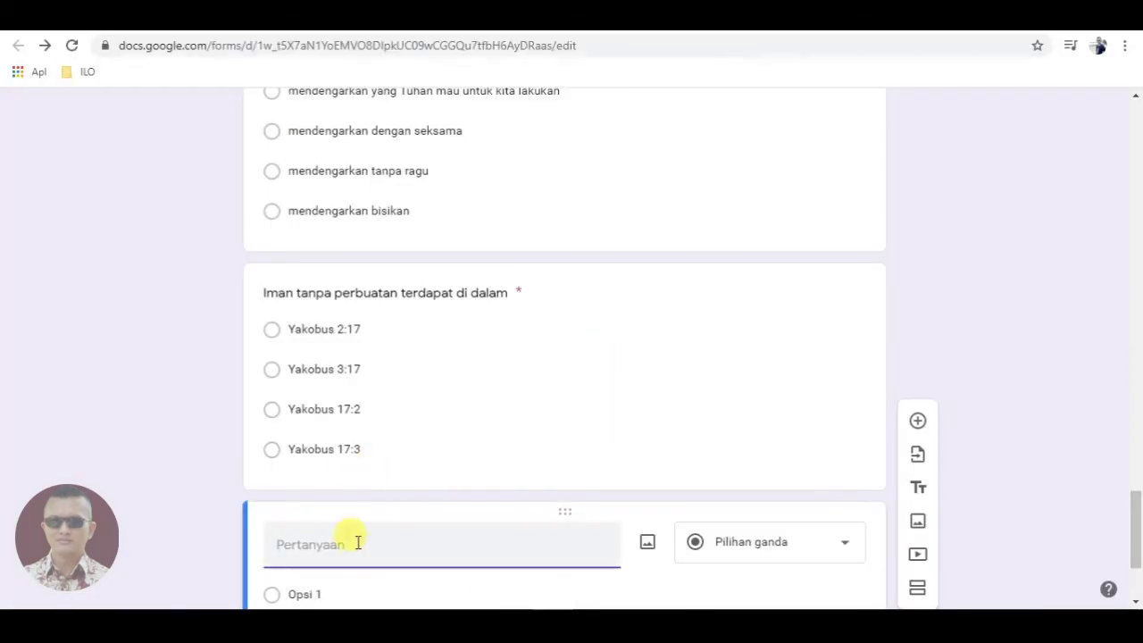
{"action": "key", "text": "ctrl+v"}
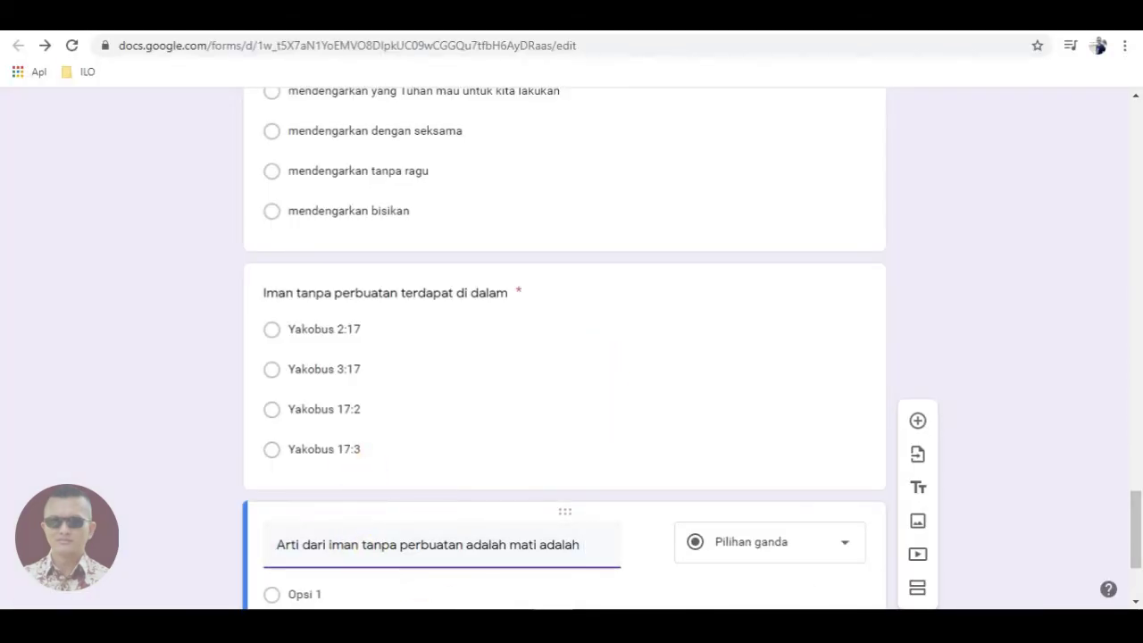
- Copy the four options "Iman harus hidup supaya tidak mati" through "iman yang mati" from the Word document into the tenth quiz question
{"action": "key", "text": "alt+Tab"}
{"action": "scroll", "coordinate": [388, 459], "scroll_direction": "down", "scroll_amount": 1}
{"action": "left_click_drag", "start_coordinate": [350, 296], "coordinate": [438, 340]}
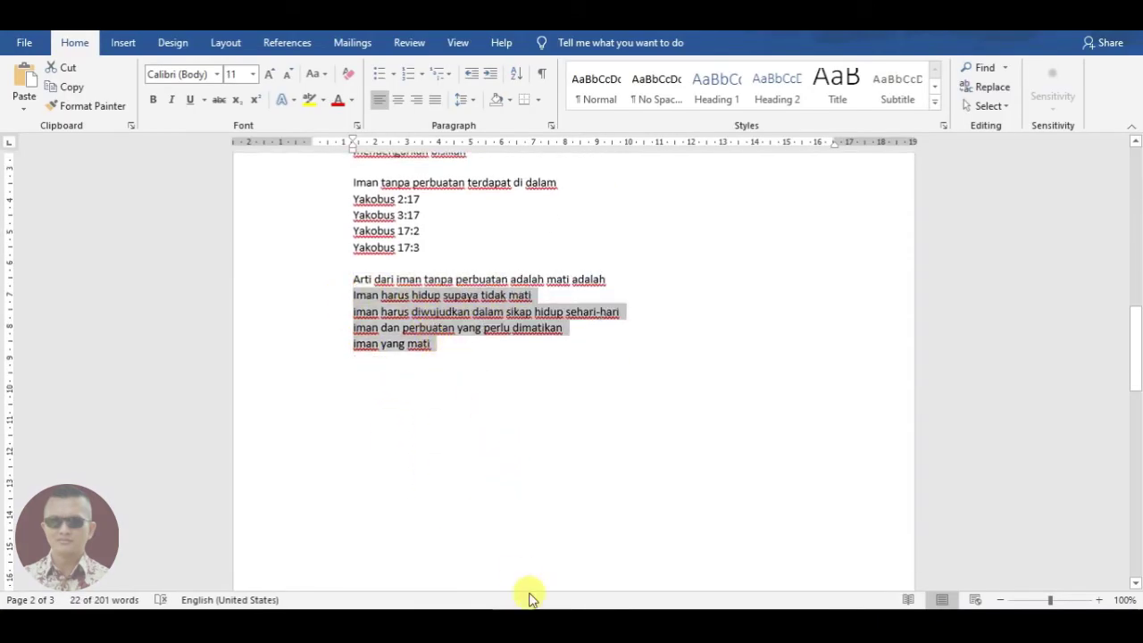
{"action": "key", "text": "alt+Tab"}
{"action": "scroll", "coordinate": [312, 470], "scroll_direction": "down", "scroll_amount": 2}
{"action": "left_click", "coordinate": [296, 416]}
{"action": "key", "text": "ctrl+v"}
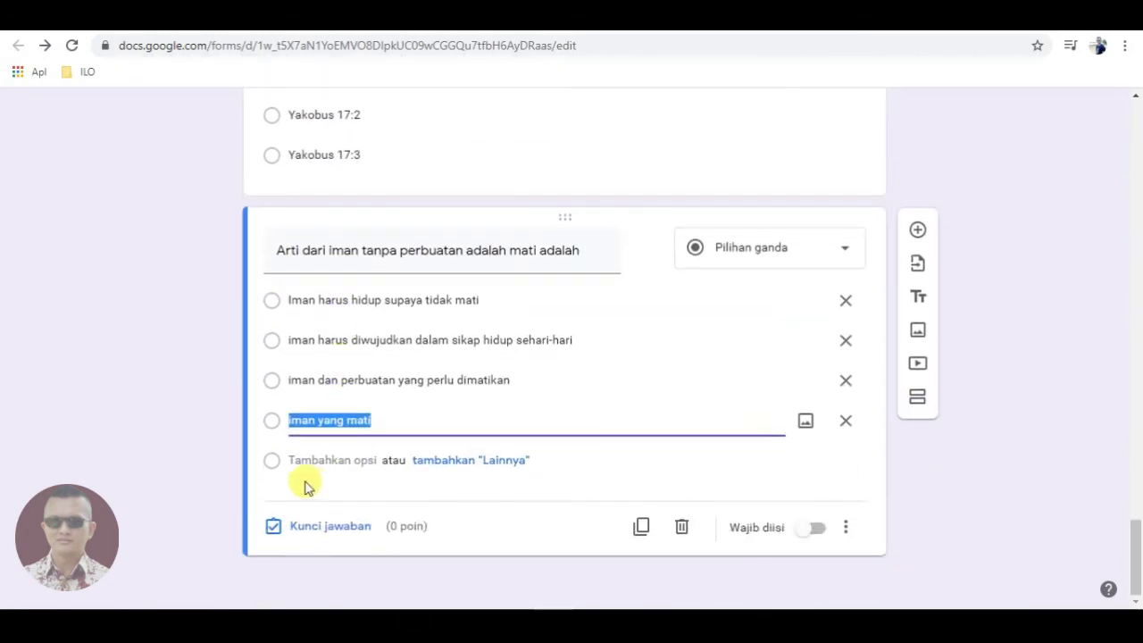
- Set the tenth quiz question's answer key to "iman harus diwujudkan dalam sikap hidup sehari-hari" worth 10 points and make the question required
{"action": "left_click", "coordinate": [300, 529]}
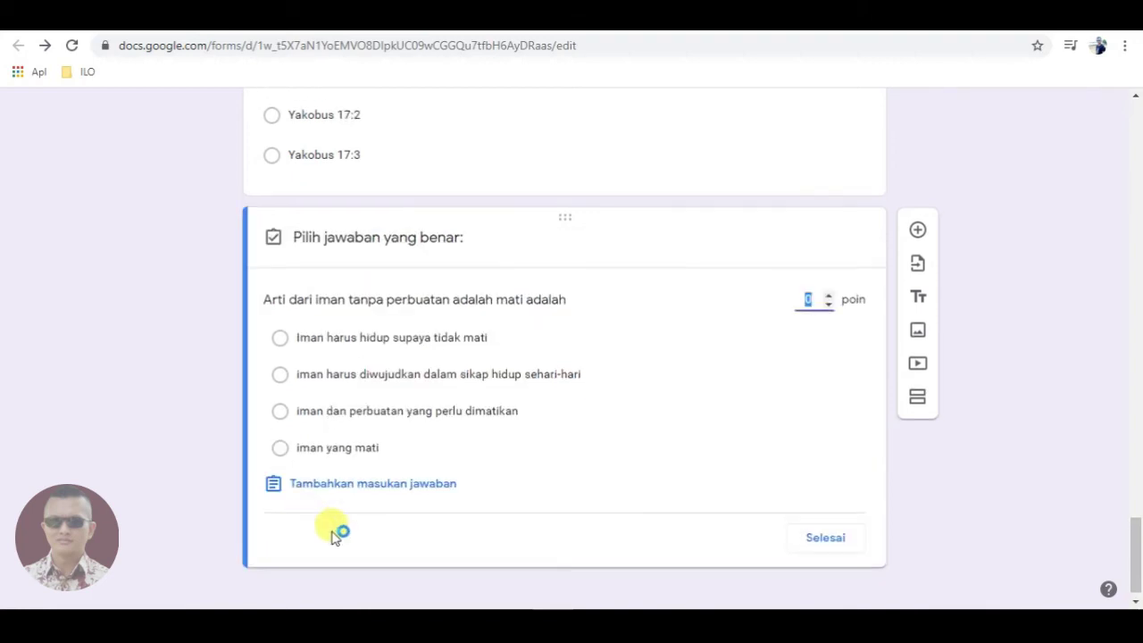
{"action": "left_click", "coordinate": [808, 299]}
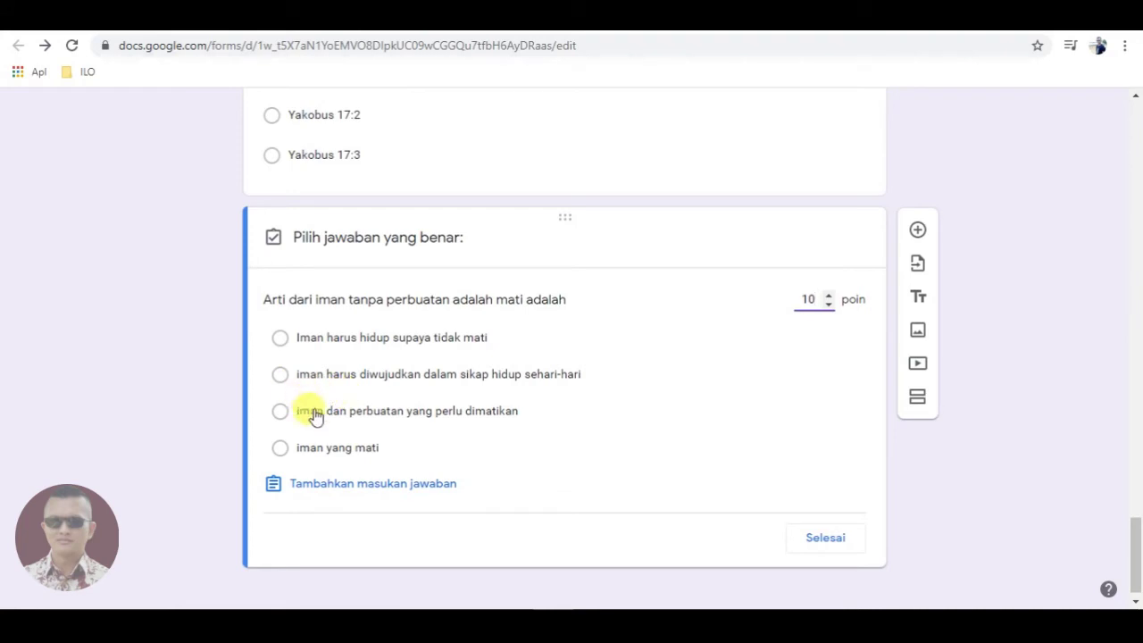
{"action": "left_click", "coordinate": [280, 375]}
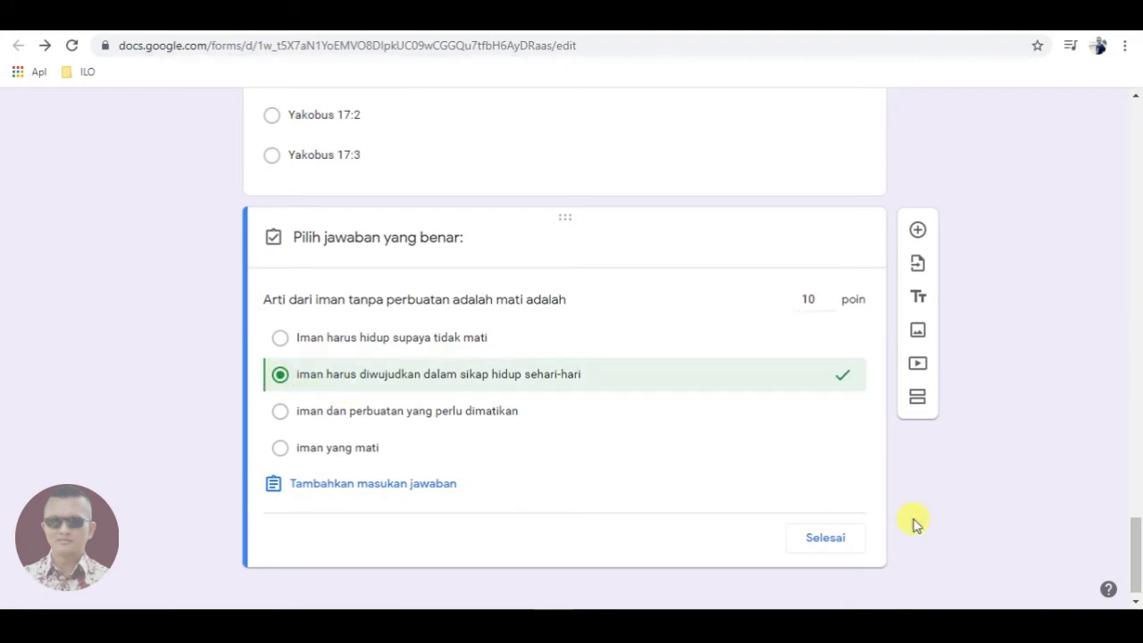
{"action": "left_click", "coordinate": [824, 537]}
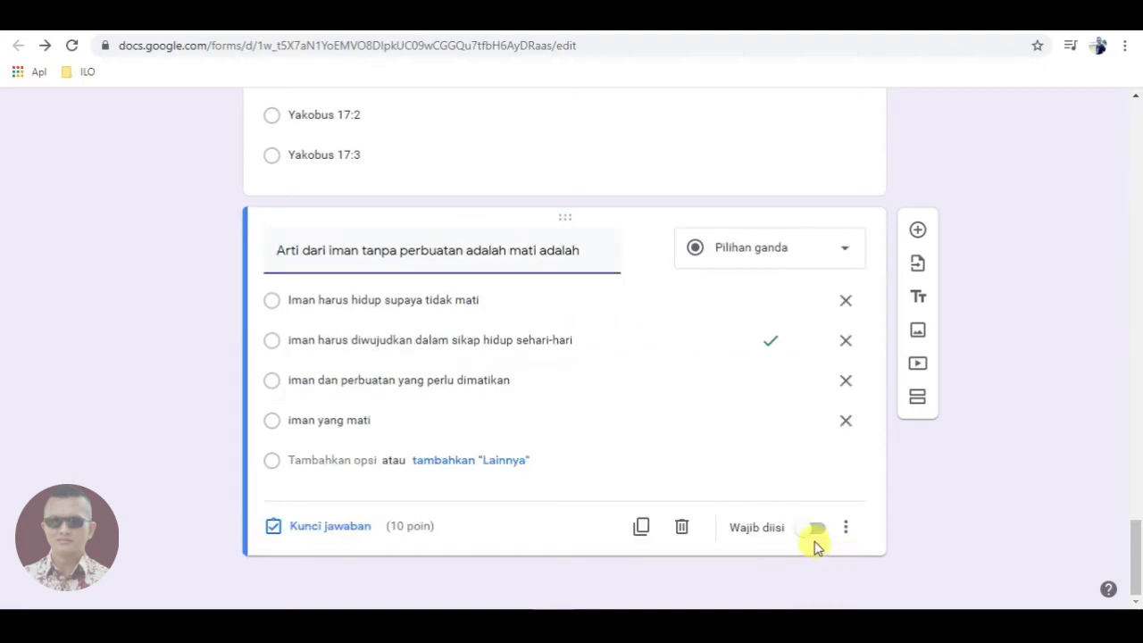
{"action": "left_click", "coordinate": [818, 530]}
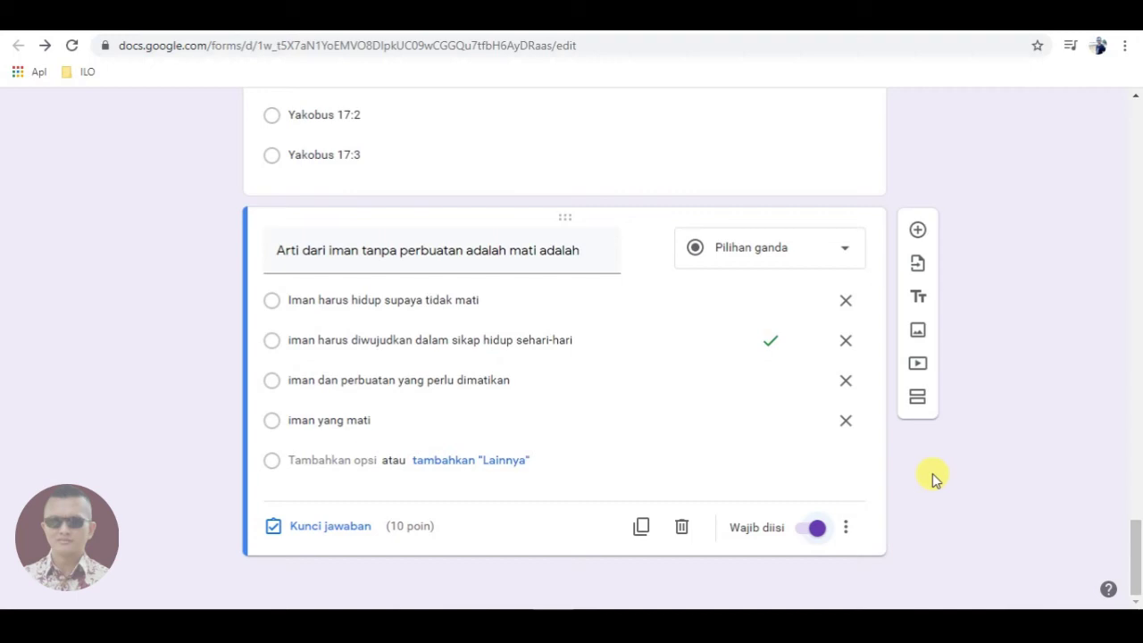
- Review the quiz questions in the "JAWABLAH DENGAN TELITI" section, checking their options and required marks
{"action": "scroll", "coordinate": [935, 477], "scroll_direction": "up", "scroll_amount": 7}
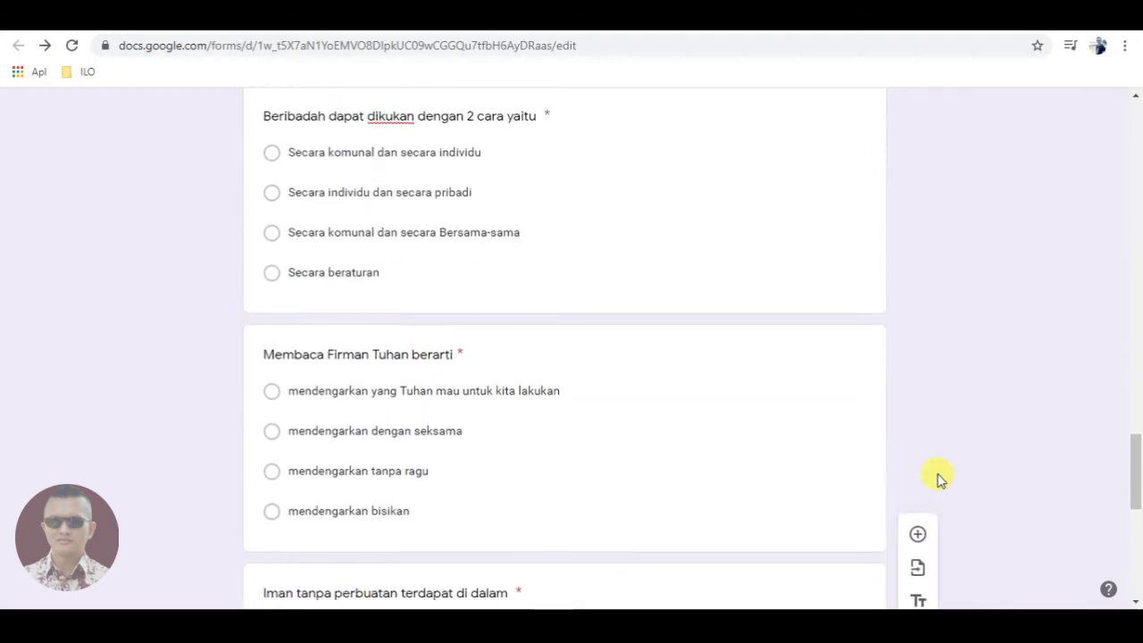
{"action": "scroll", "coordinate": [937, 478], "scroll_direction": "up", "scroll_amount": 5}
{"action": "scroll", "coordinate": [892, 459], "scroll_direction": "down", "scroll_amount": 2}
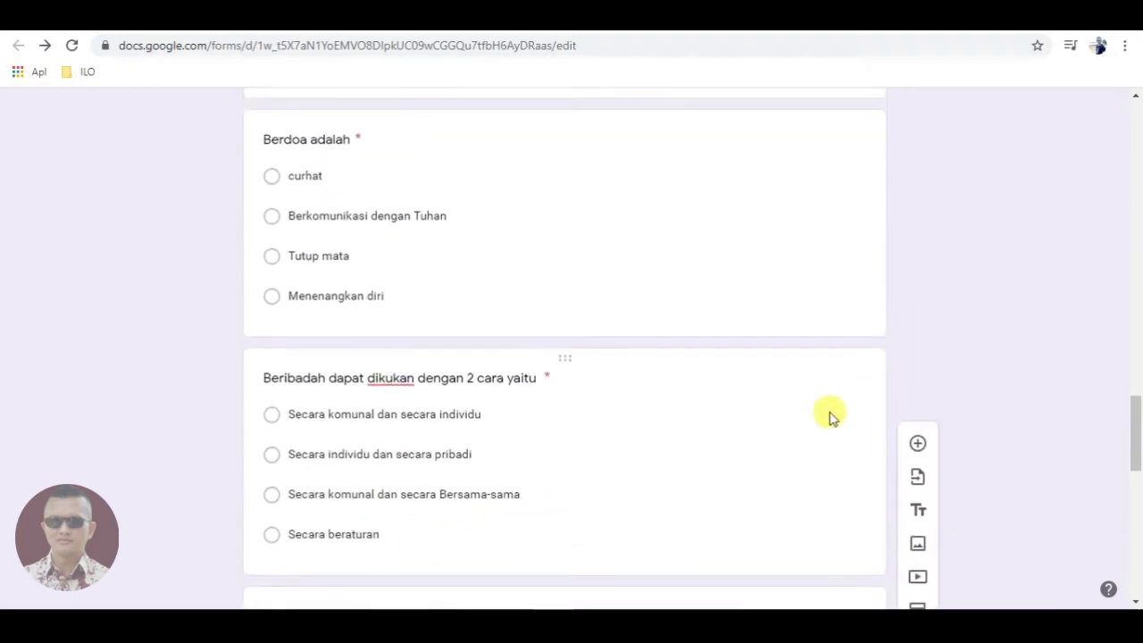
{"action": "scroll", "coordinate": [829, 416], "scroll_direction": "up", "scroll_amount": 15}
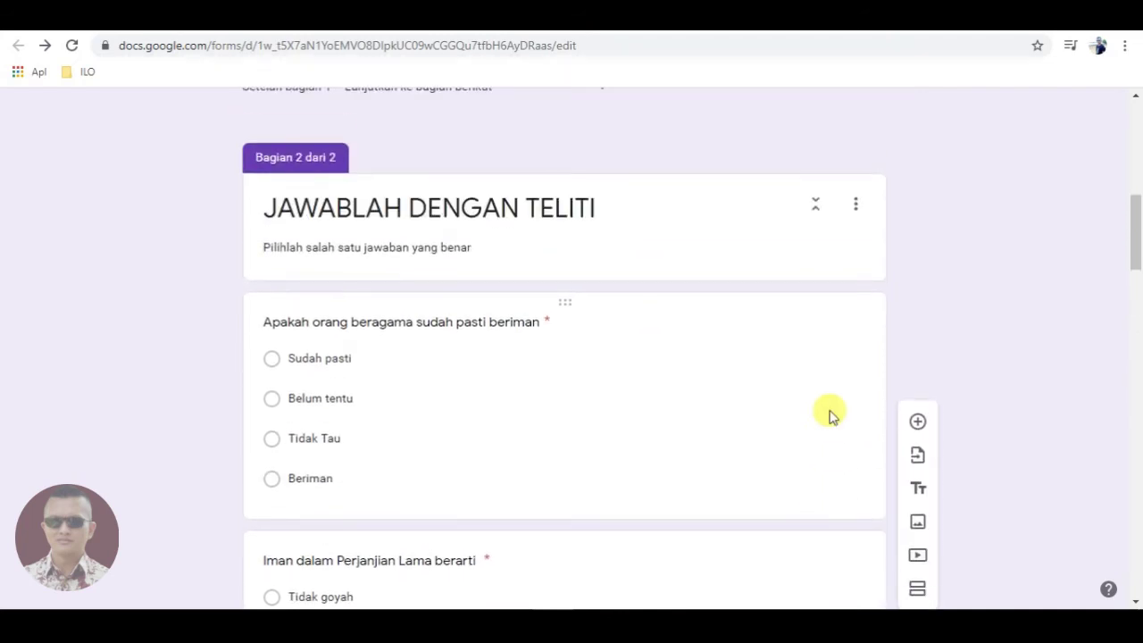
{"action": "scroll", "coordinate": [803, 415], "scroll_direction": "down", "scroll_amount": 1}
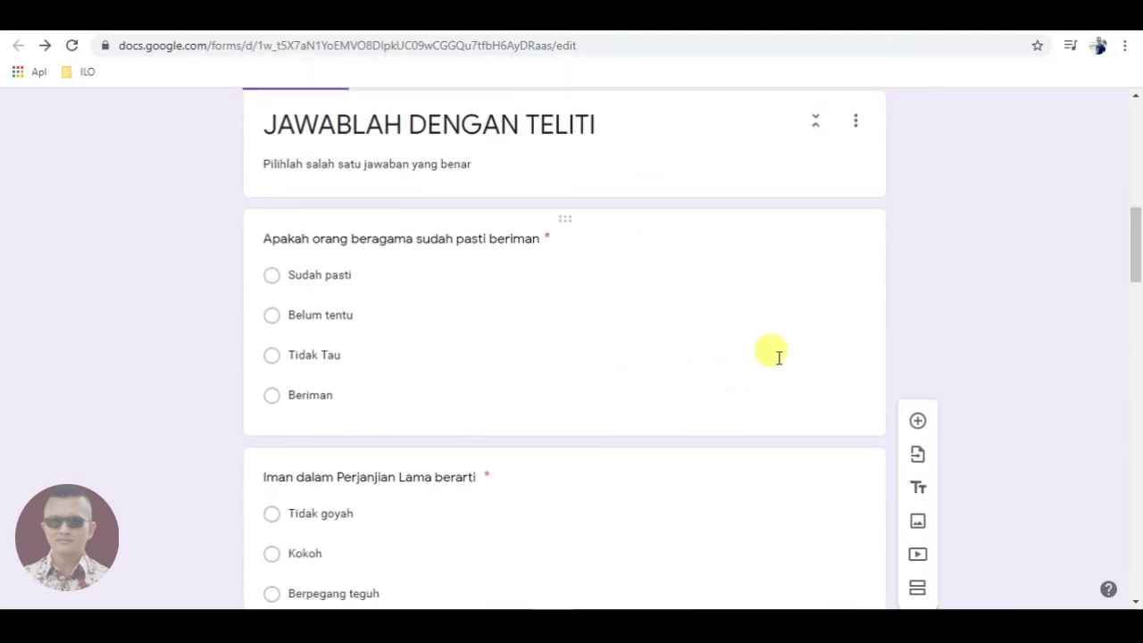
{"action": "scroll", "coordinate": [717, 362], "scroll_direction": "down", "scroll_amount": 2}
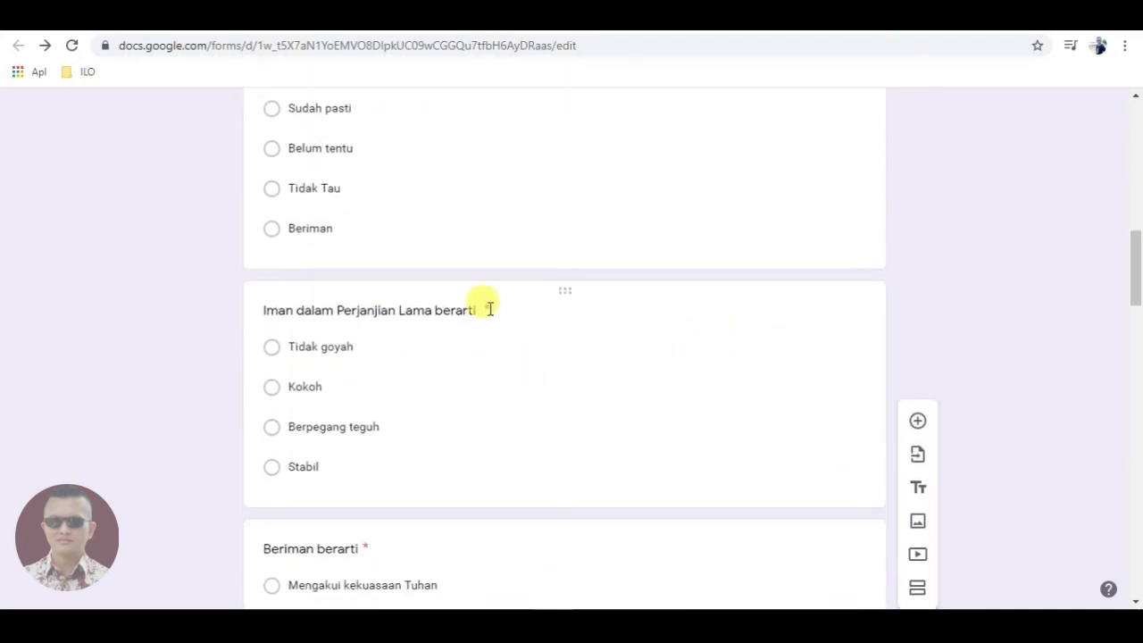
{"action": "scroll", "coordinate": [518, 268], "scroll_direction": "up", "scroll_amount": 1}
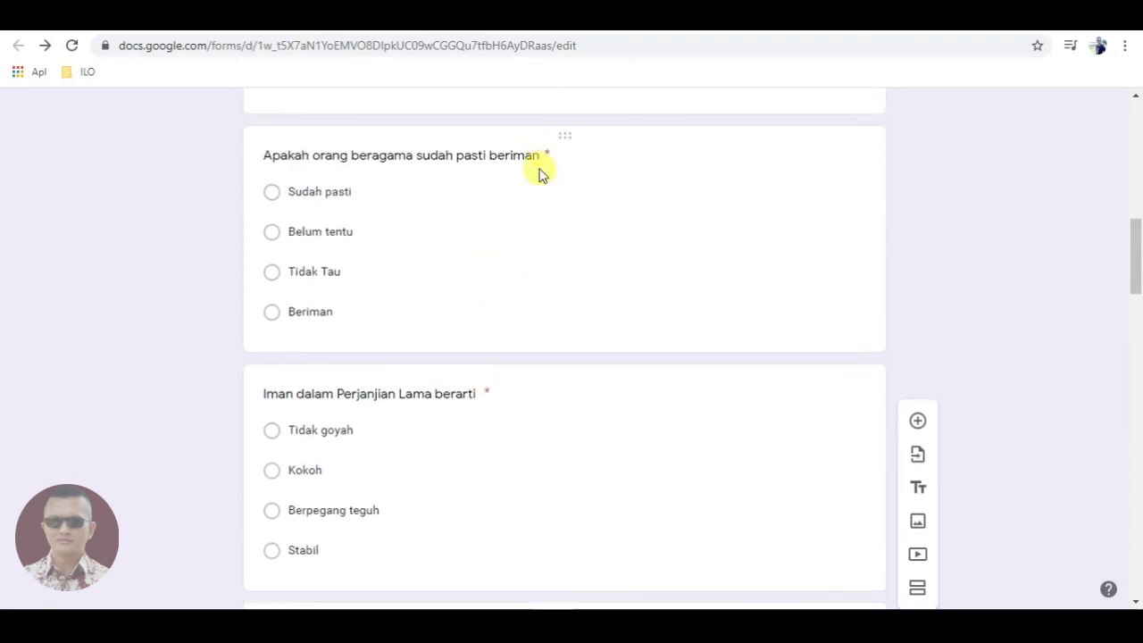
{"action": "scroll", "coordinate": [500, 295], "scroll_direction": "down", "scroll_amount": 5}
{"action": "scroll", "coordinate": [625, 411], "scroll_direction": "down", "scroll_amount": 2}
{"action": "scroll", "coordinate": [556, 447], "scroll_direction": "down", "scroll_amount": 2}
{"action": "scroll", "coordinate": [512, 392], "scroll_direction": "down", "scroll_amount": 3}
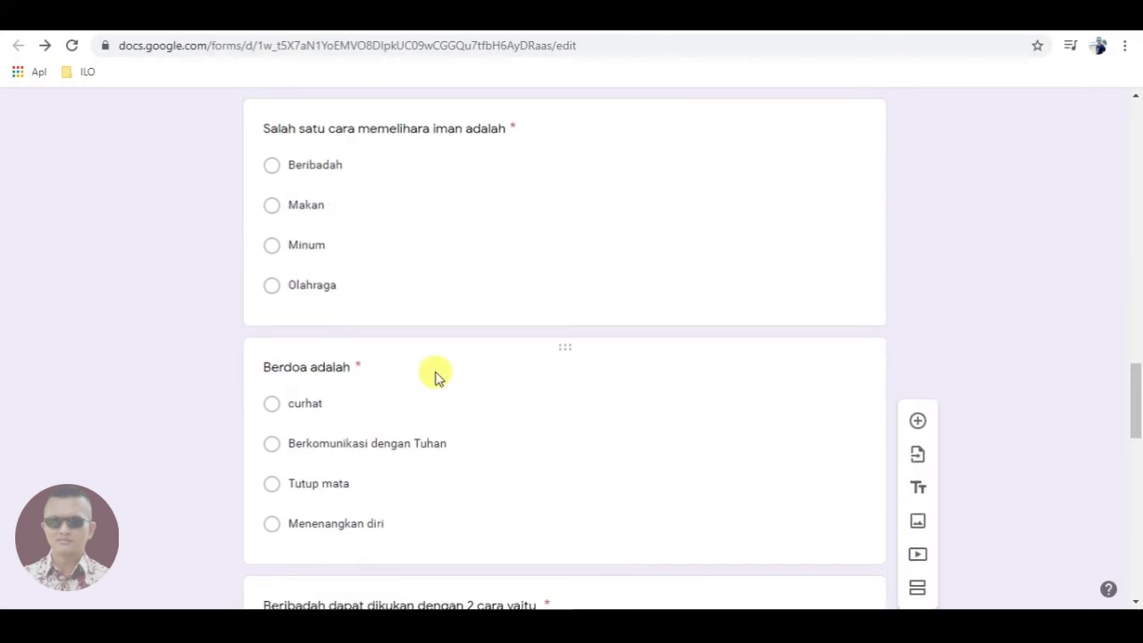
{"action": "scroll", "coordinate": [447, 380], "scroll_direction": "down", "scroll_amount": 3}
{"action": "scroll", "coordinate": [500, 384], "scroll_direction": "down", "scroll_amount": 7}
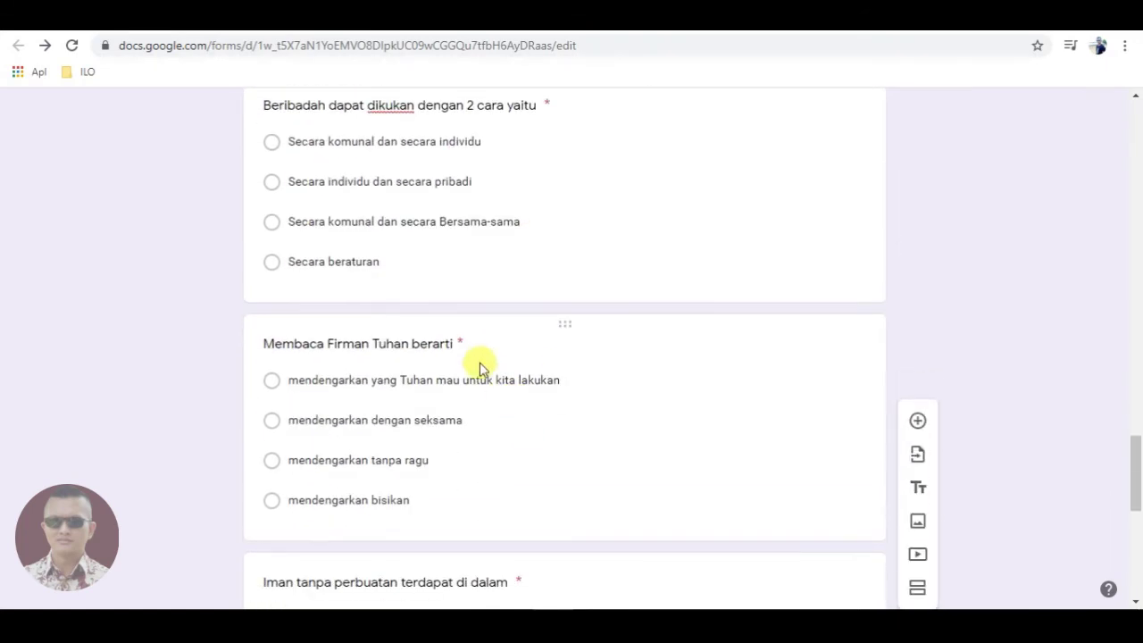
- Preview the quiz as a respondent, fill in the full name, No. Absen 4 and Kelas 8, and continue to the questions section
{"action": "scroll", "coordinate": [803, 366], "scroll_direction": "down", "scroll_amount": 3}
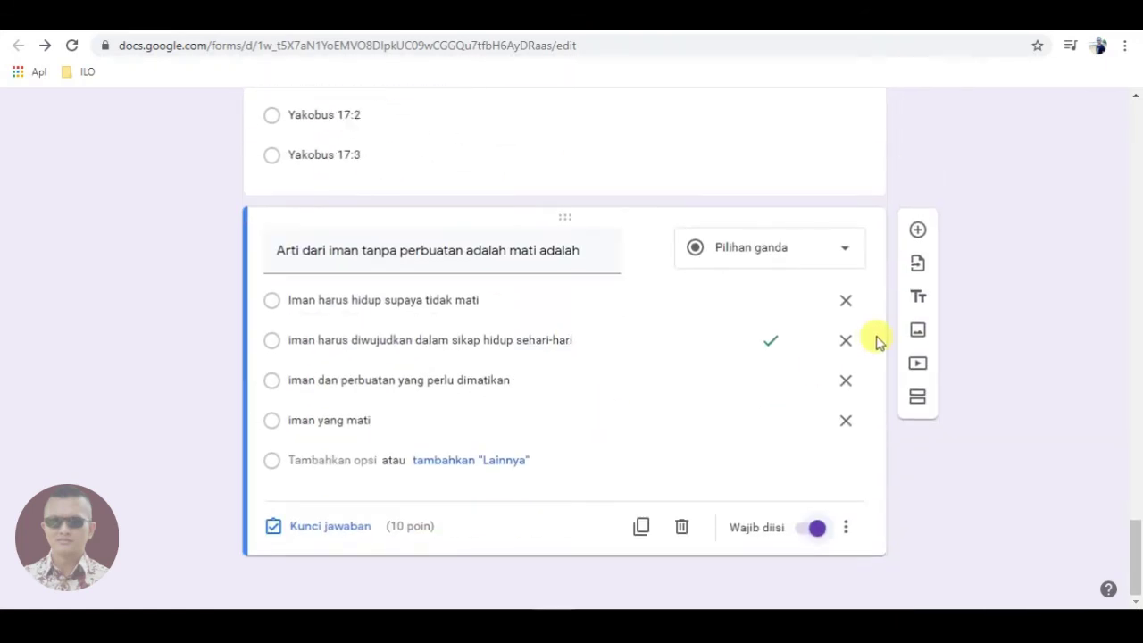
{"action": "scroll", "coordinate": [794, 370], "scroll_direction": "up", "scroll_amount": 4}
{"action": "scroll", "coordinate": [725, 350], "scroll_direction": "up", "scroll_amount": 17}
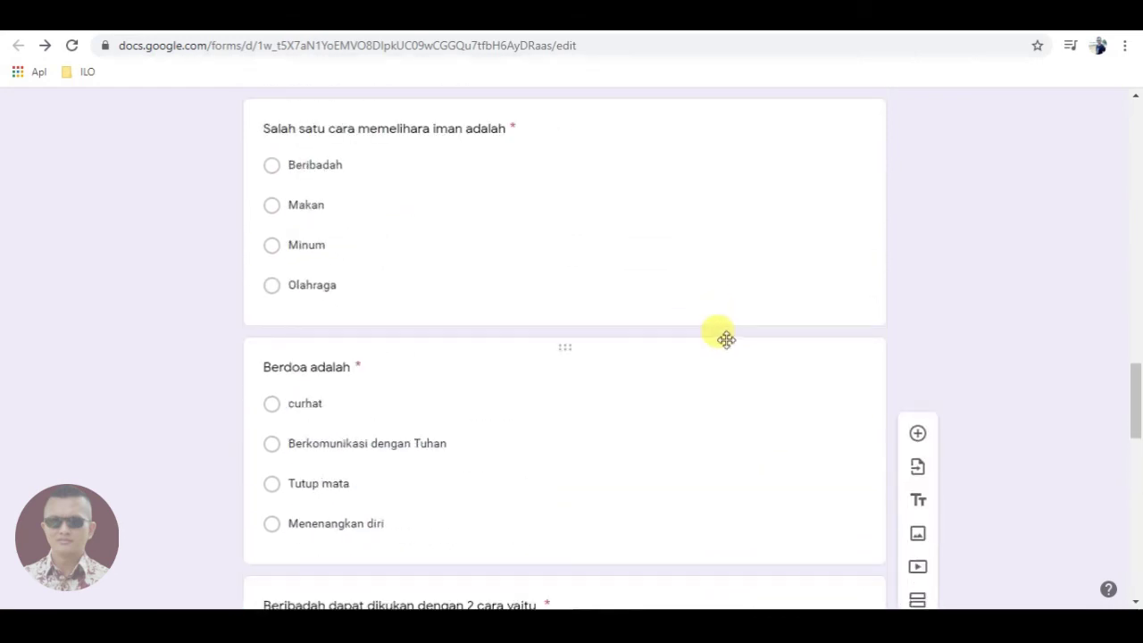
{"action": "scroll", "coordinate": [726, 344], "scroll_direction": "up", "scroll_amount": 20}
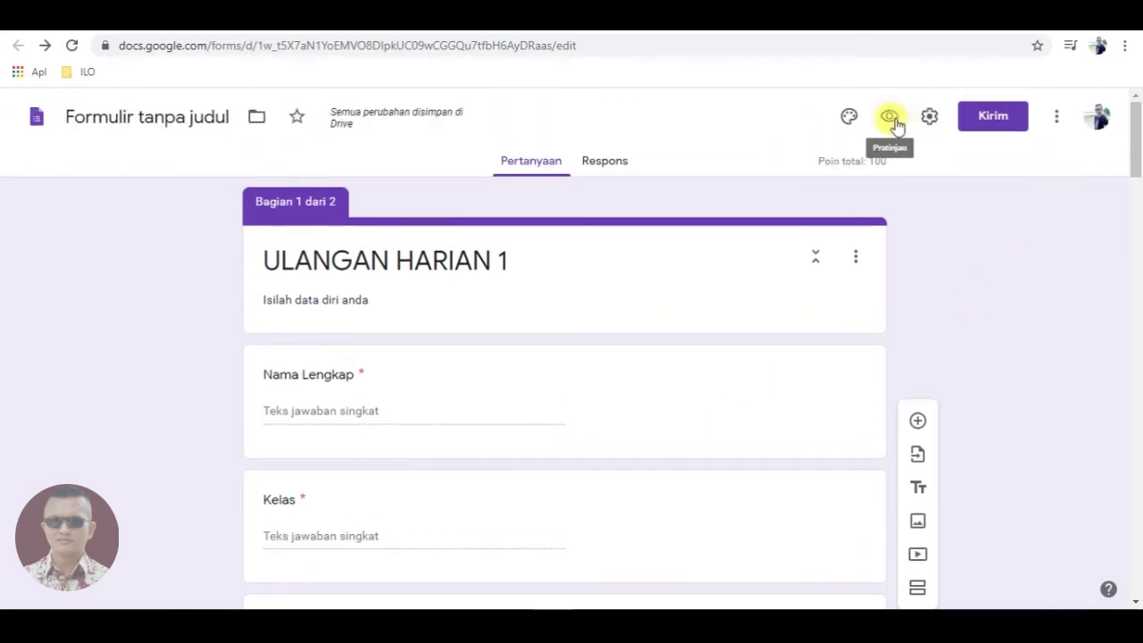
{"action": "left_click", "coordinate": [890, 119]}
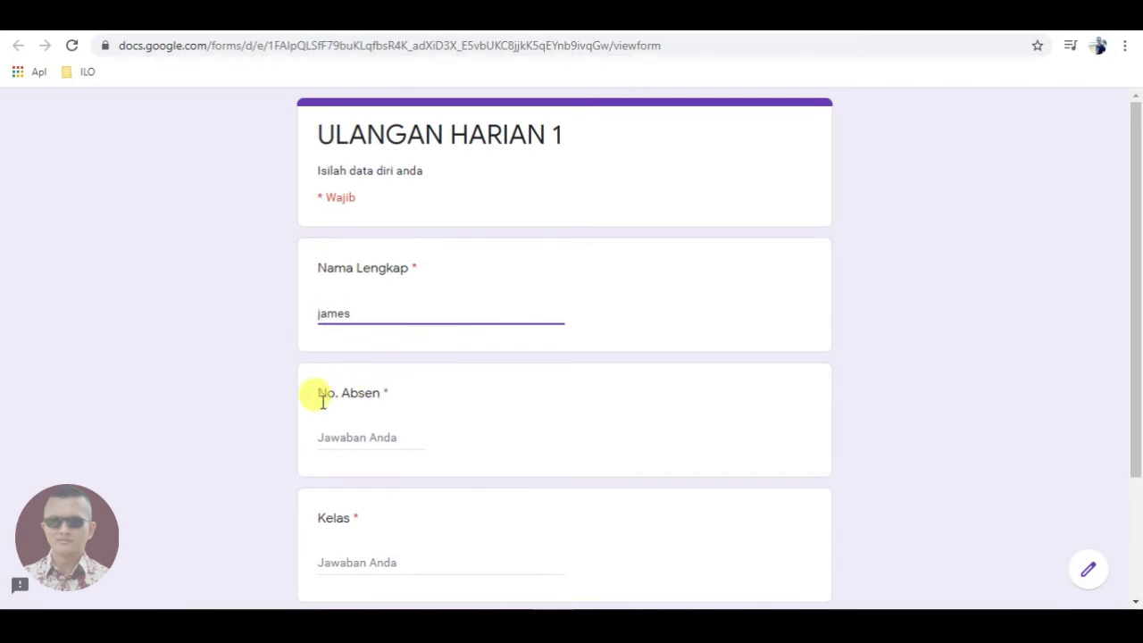
{"action": "scroll", "coordinate": [357, 518], "scroll_direction": "down", "scroll_amount": 2}
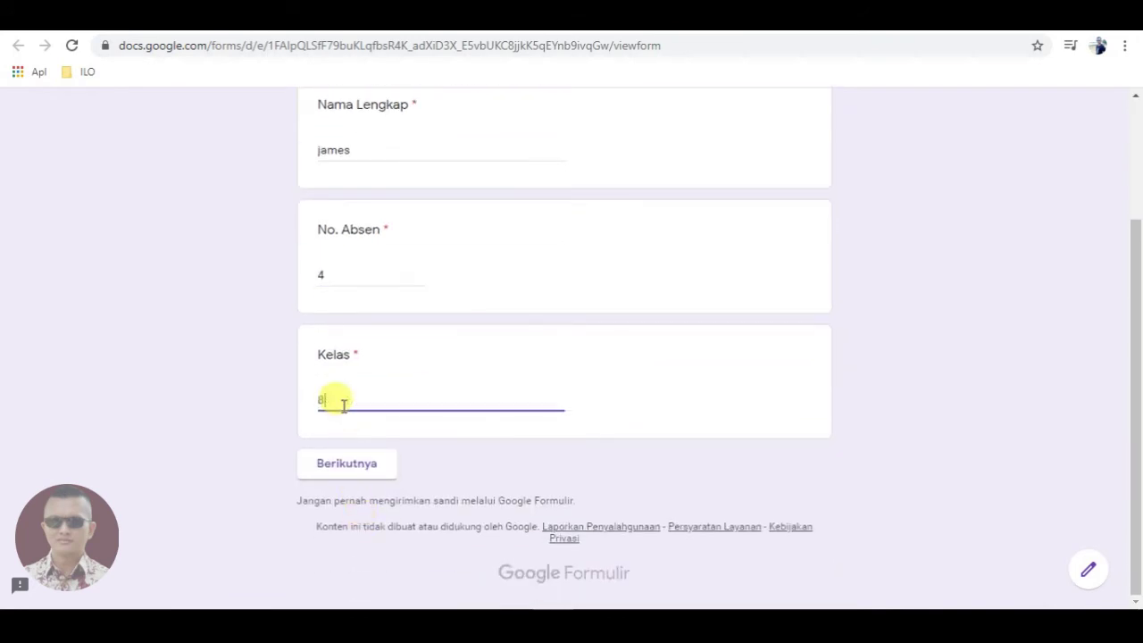
{"action": "left_click", "coordinate": [342, 471]}
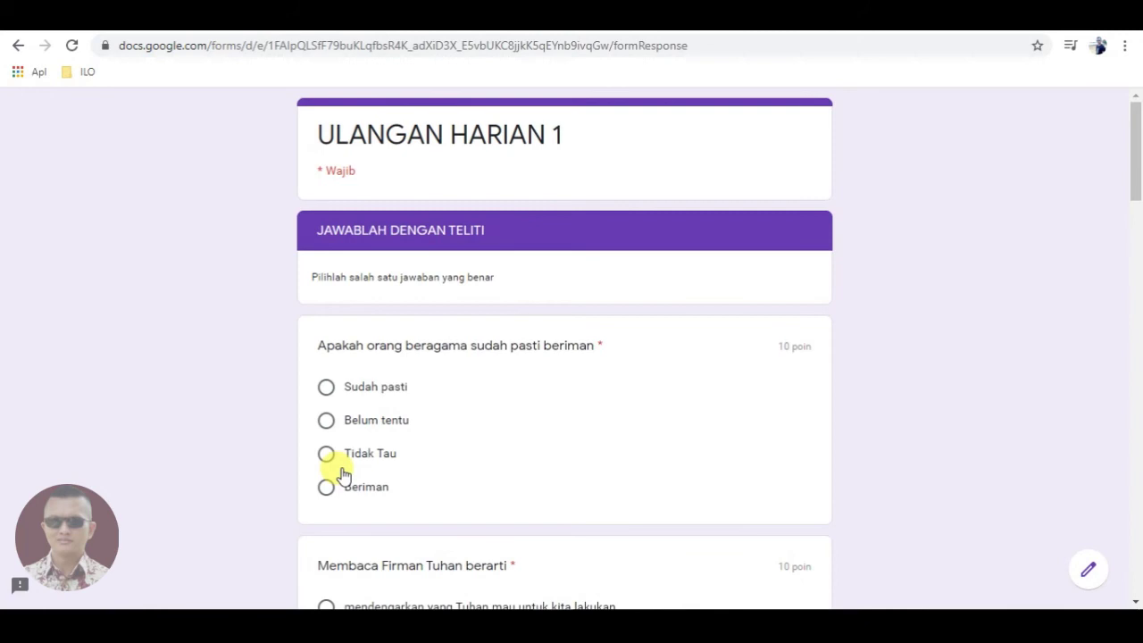
- Answer three preview questions with "mendengarkan dengan seksama", "Sudah pasti" and "Mengakui kekuasaan Tuhan"
{"action": "scroll", "coordinate": [408, 424], "scroll_direction": "down", "scroll_amount": 4}
{"action": "scroll", "coordinate": [408, 422], "scroll_direction": "down", "scroll_amount": 1}
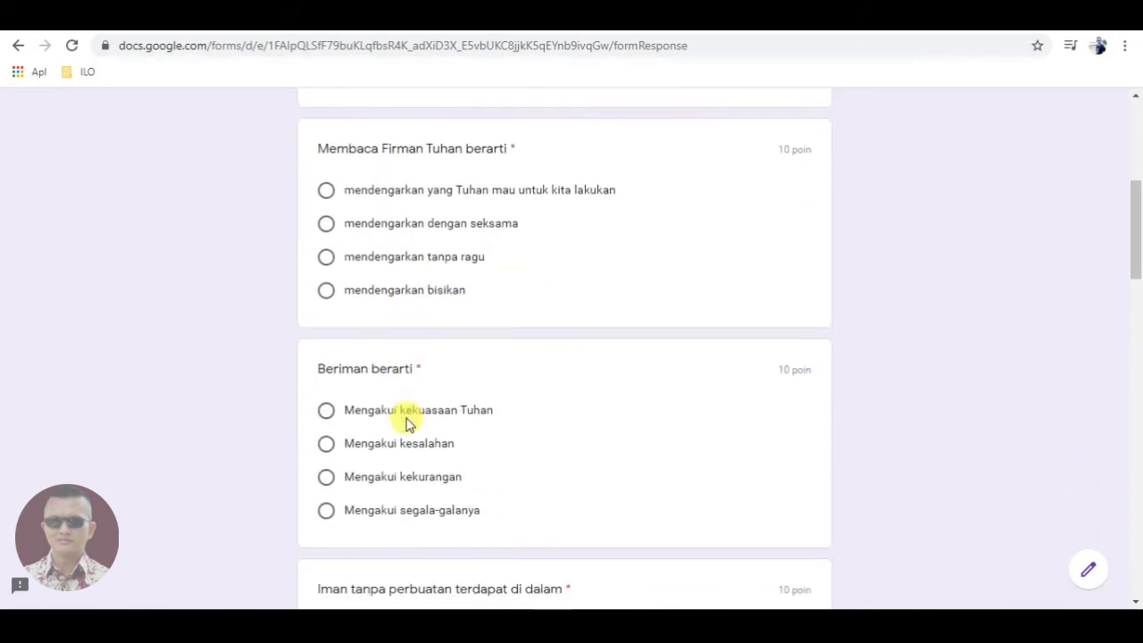
{"action": "scroll", "coordinate": [408, 422], "scroll_direction": "up", "scroll_amount": 5}
{"action": "scroll", "coordinate": [408, 424], "scroll_direction": "down", "scroll_amount": 3}
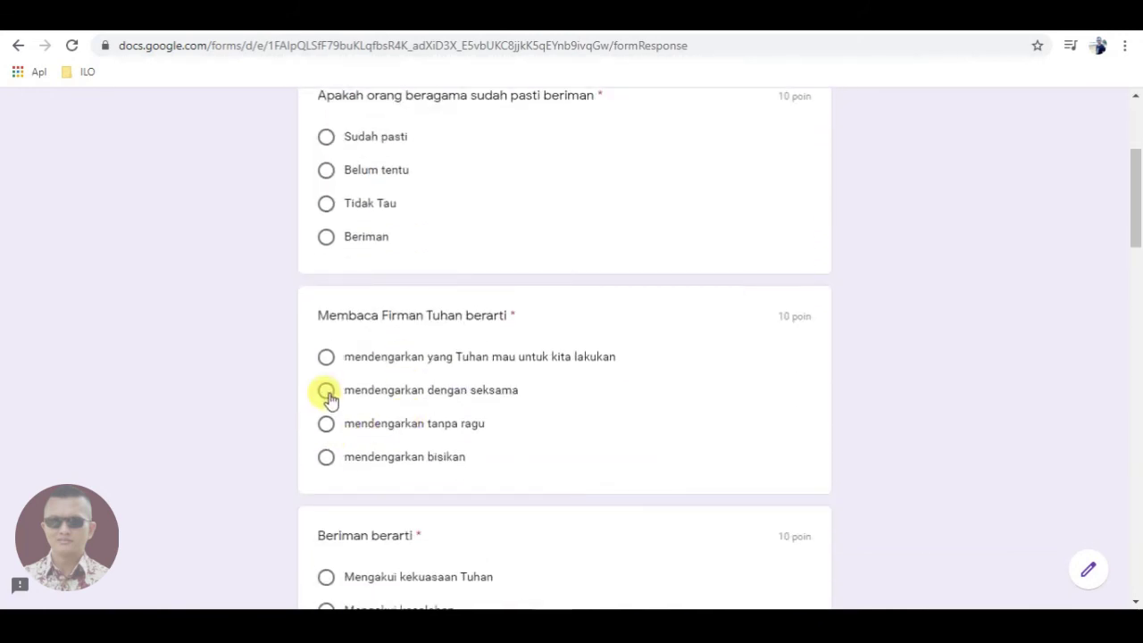
{"action": "left_click", "coordinate": [327, 393]}
{"action": "scroll", "coordinate": [354, 340], "scroll_direction": "up", "scroll_amount": 2}
{"action": "left_click", "coordinate": [327, 308]}
{"action": "scroll", "coordinate": [331, 372], "scroll_direction": "down", "scroll_amount": 4}
{"action": "left_click", "coordinate": [327, 412]}
- Try to submit the preview with the remaining required questions unanswered, and return to the form editor
{"action": "scroll", "coordinate": [344, 426], "scroll_direction": "down", "scroll_amount": 12}
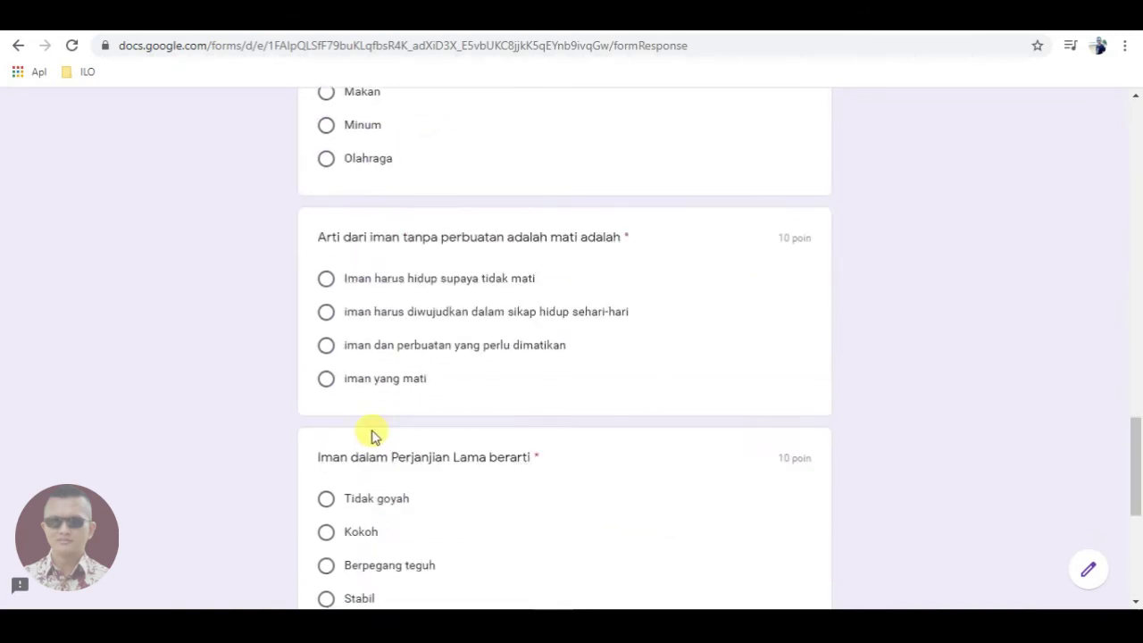
{"action": "scroll", "coordinate": [374, 435], "scroll_direction": "down", "scroll_amount": 5}
{"action": "left_click", "coordinate": [423, 461]}
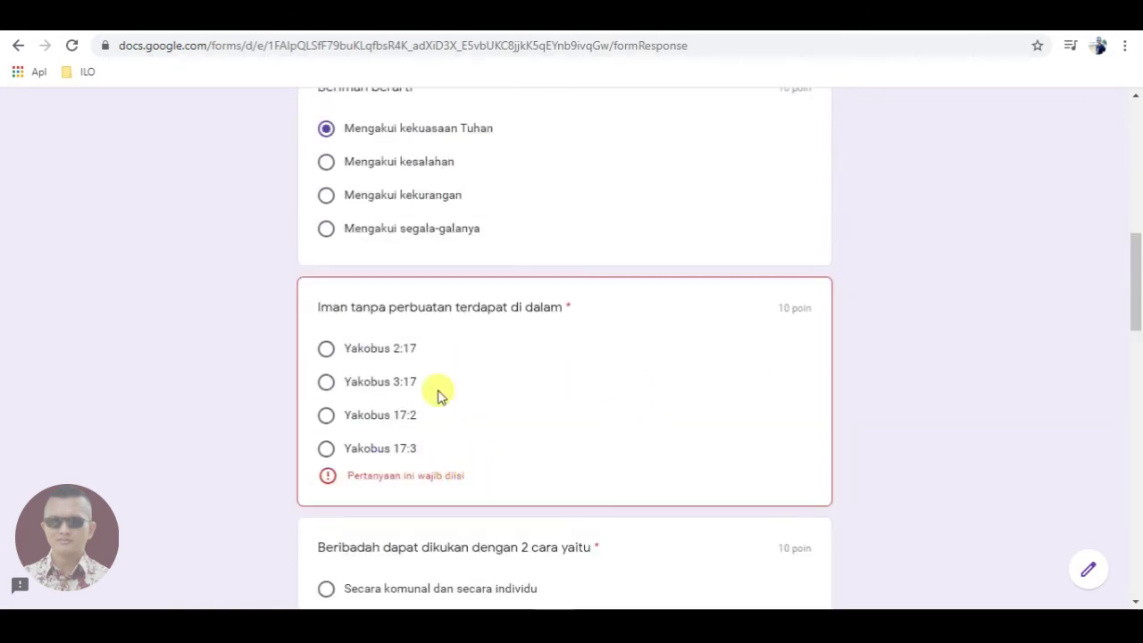
{"action": "scroll", "coordinate": [566, 413], "scroll_direction": "up", "scroll_amount": 3}
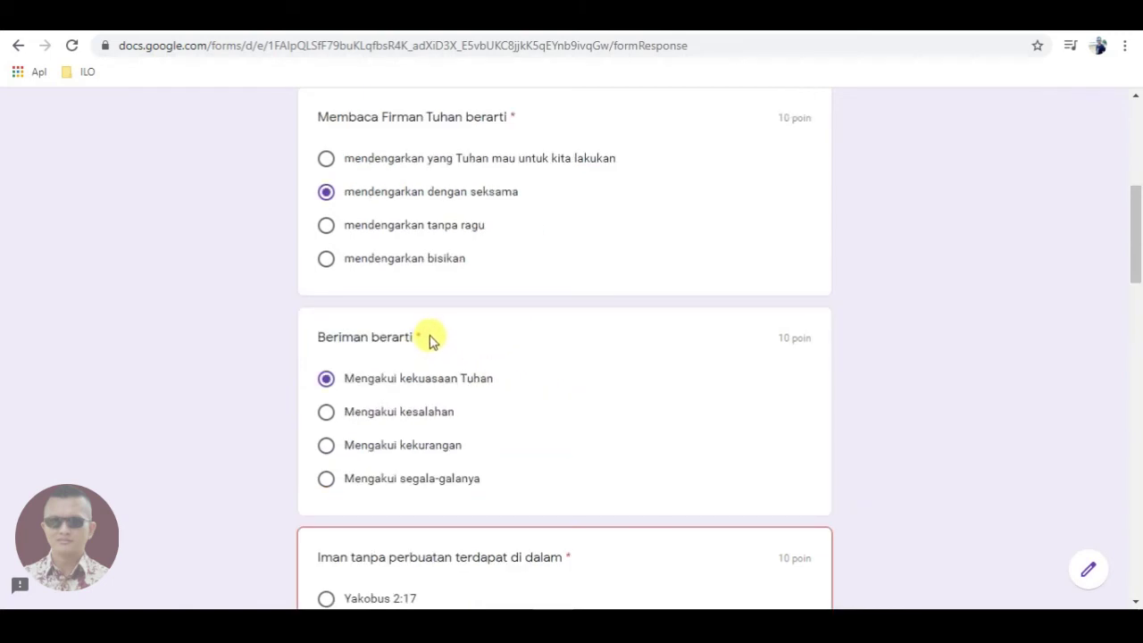
{"action": "scroll", "coordinate": [438, 344], "scroll_direction": "up", "scroll_amount": 5}
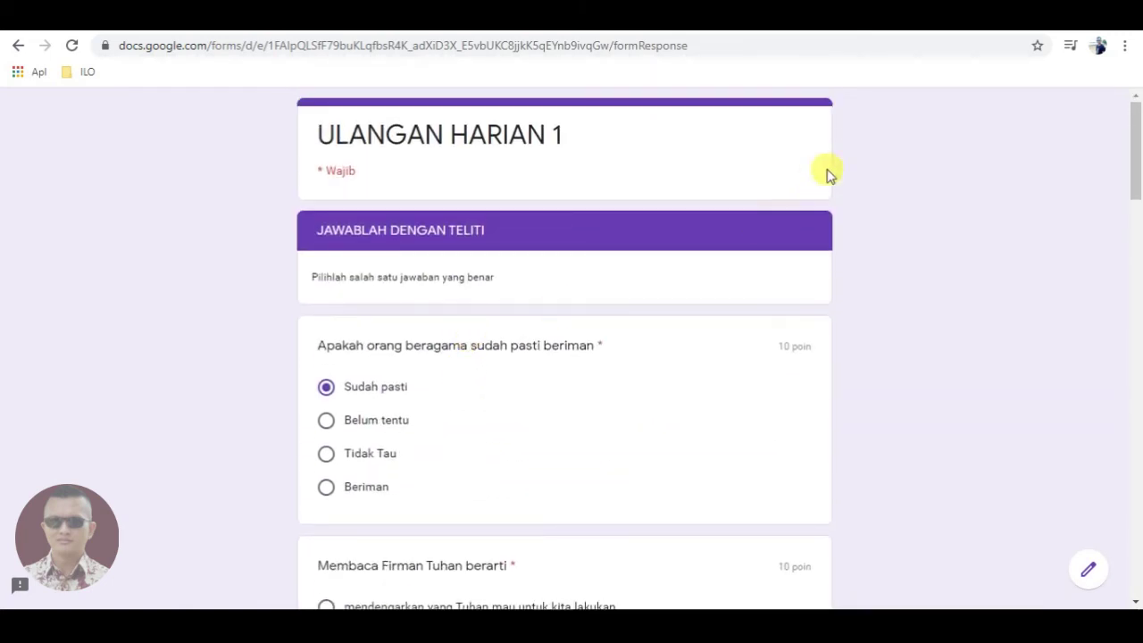
{"action": "left_click", "coordinate": [781, 36]}
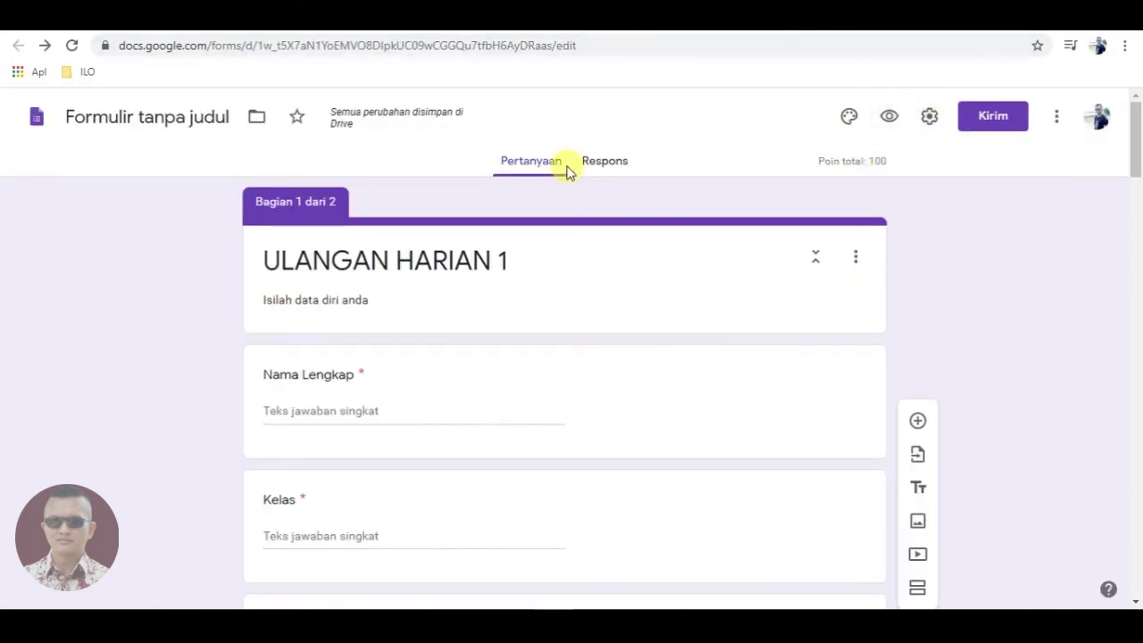
- Copy the quiz's shortened sharing link and close the send dialog
{"action": "left_click", "coordinate": [987, 121]}
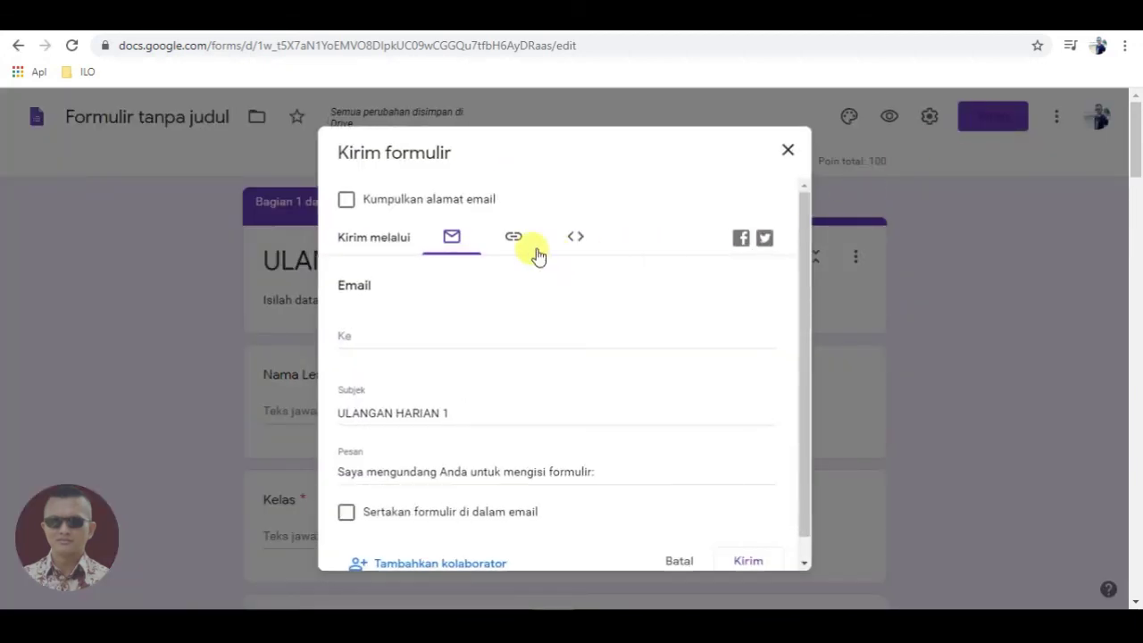
{"action": "left_click", "coordinate": [514, 238]}
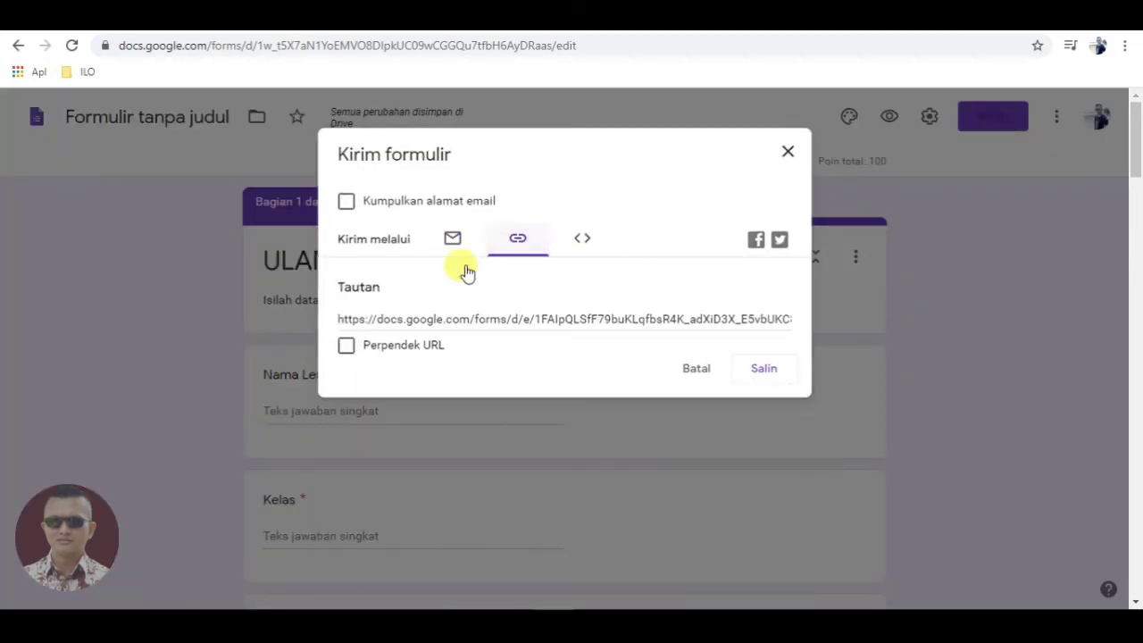
{"action": "left_click", "coordinate": [346, 345]}
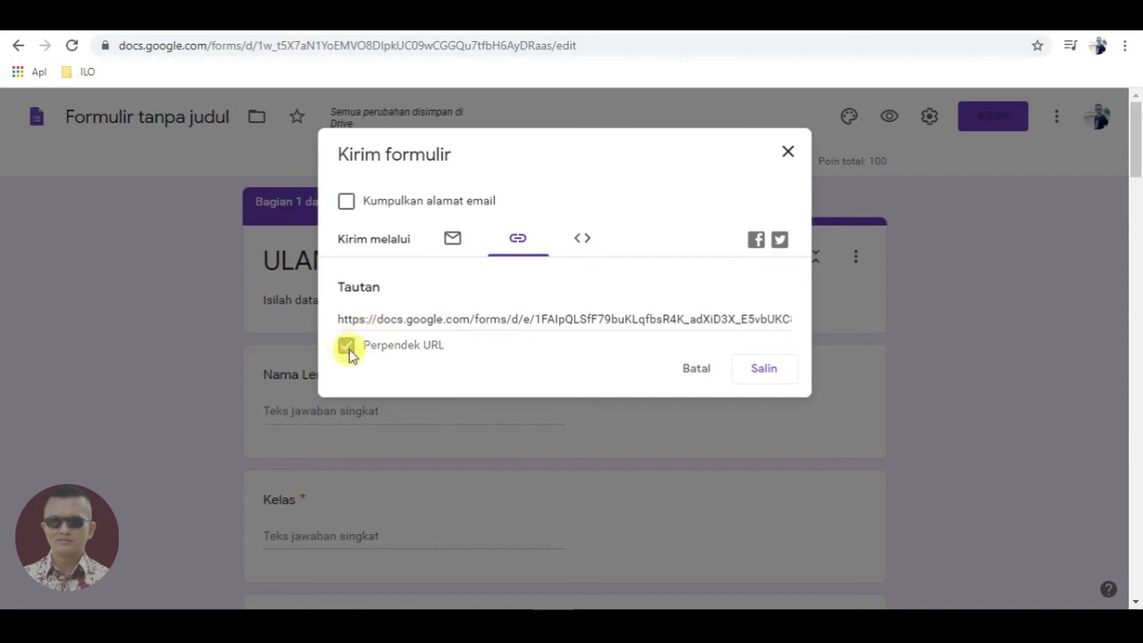
{"action": "left_click", "coordinate": [773, 373]}
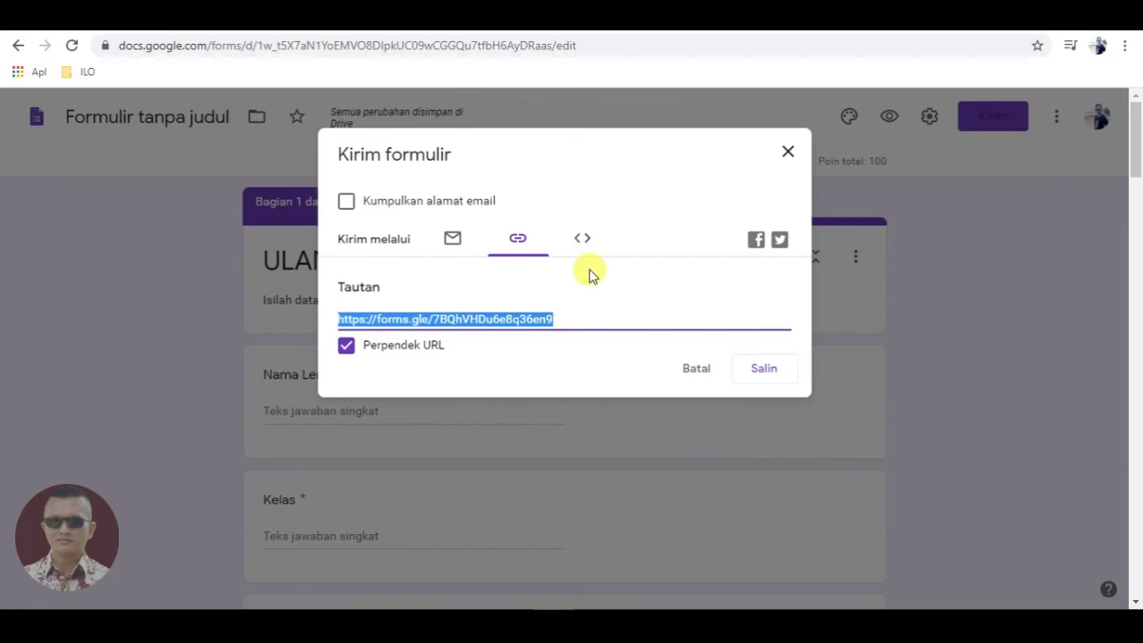
{"action": "left_click", "coordinate": [701, 373]}
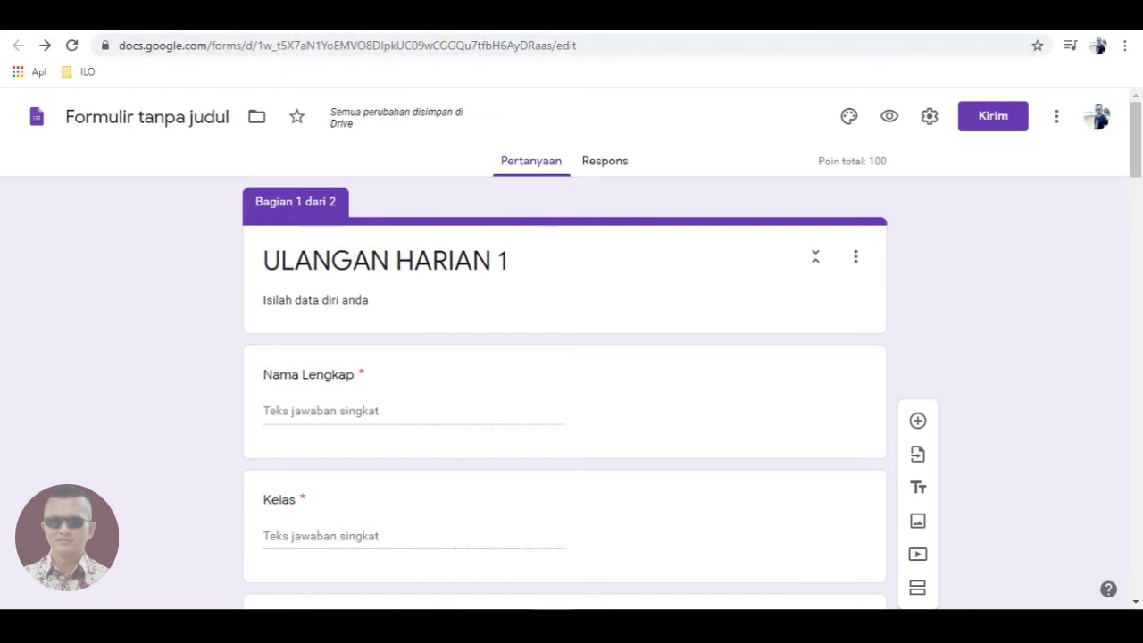
- Switch to the Google Sites project "IMAN DAN PENGHARAPAN" and add a new page named "SOAL ONLINE"
{"action": "left_click", "coordinate": [456, 33]}
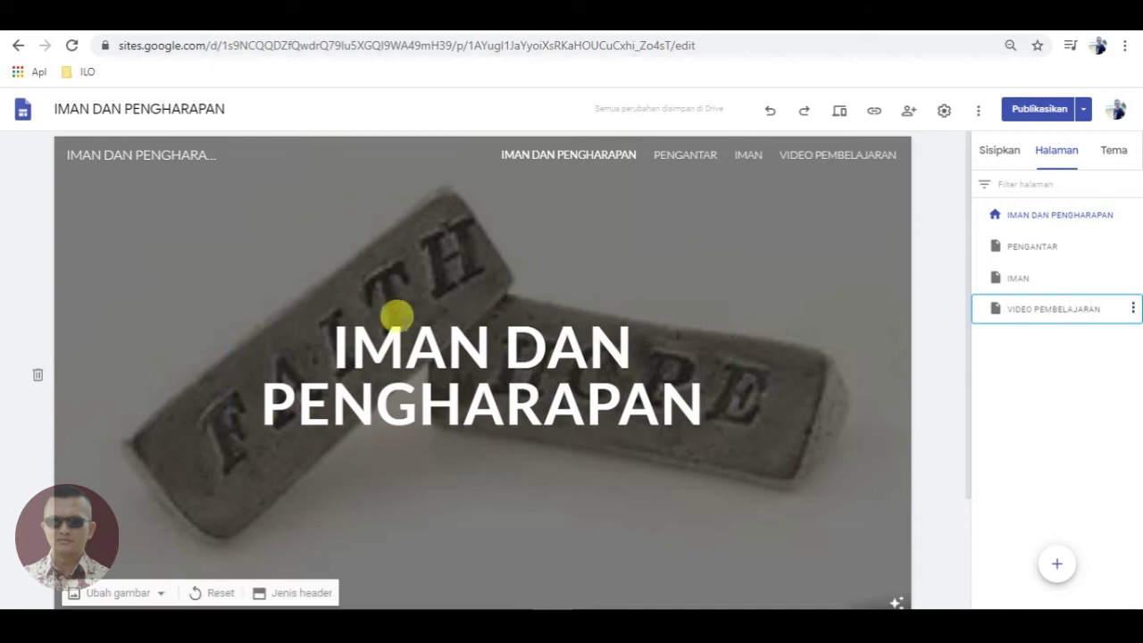
{"action": "left_click", "coordinate": [1043, 562]}
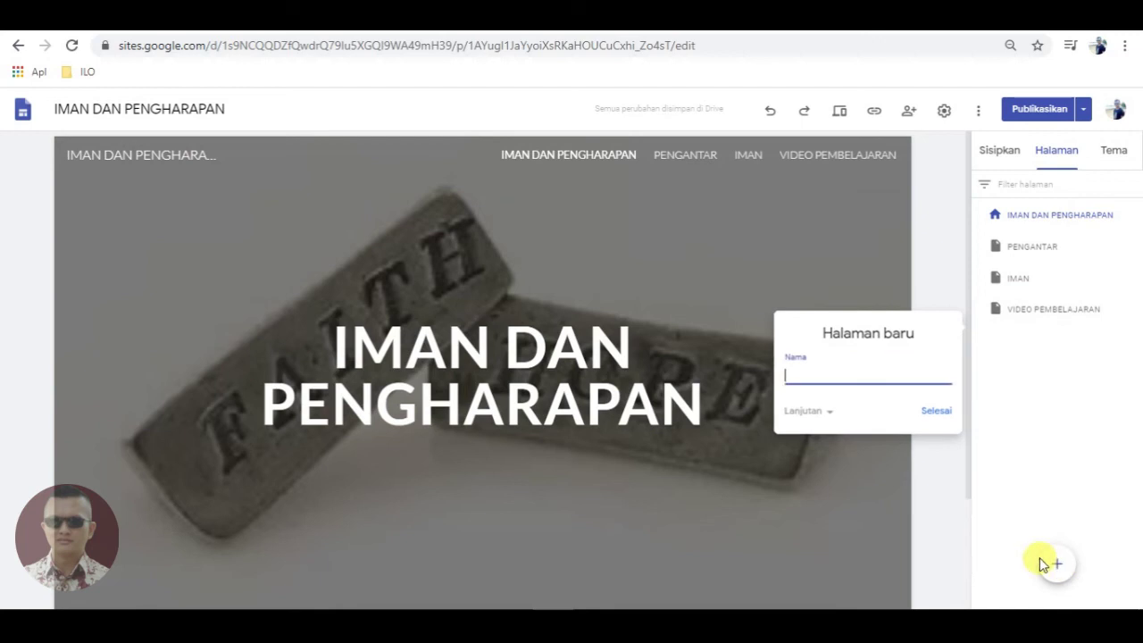
{"action": "left_click", "coordinate": [932, 414]}
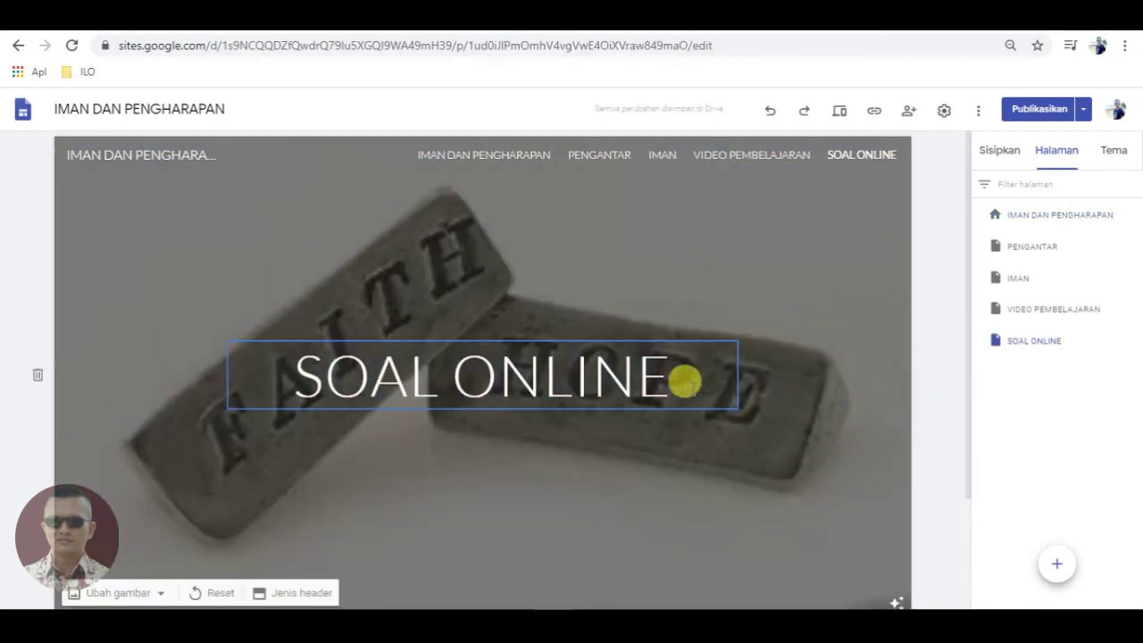
- Make the "SOAL ONLINE" page title bold and set the page's header type to Spanduk
{"action": "left_click_drag", "start_coordinate": [676, 368], "coordinate": [327, 358]}
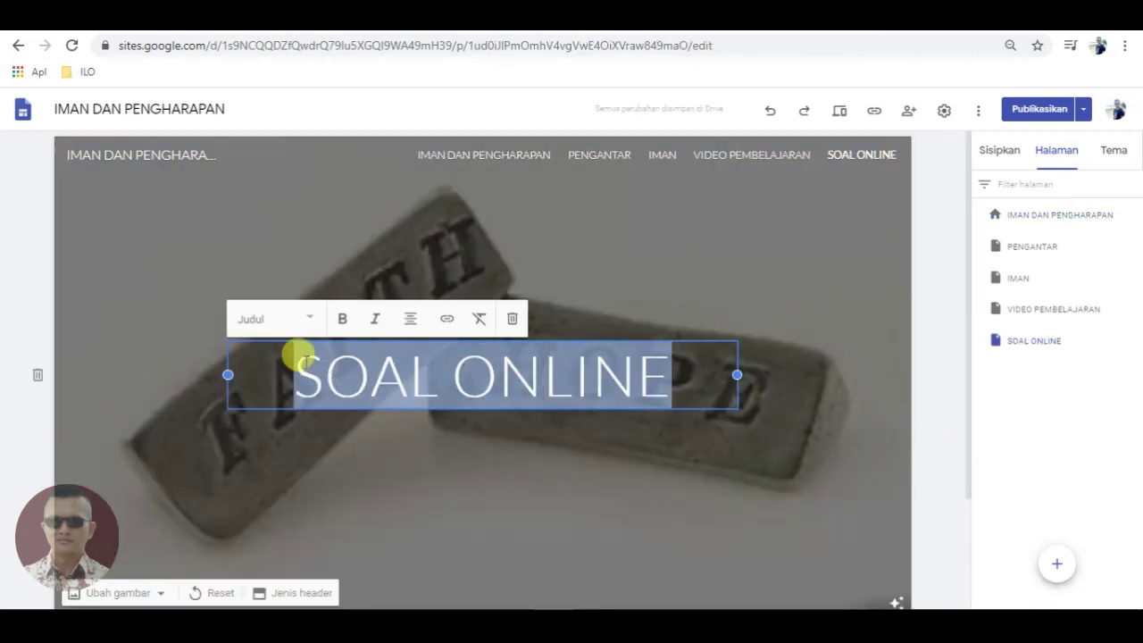
{"action": "left_click", "coordinate": [340, 321]}
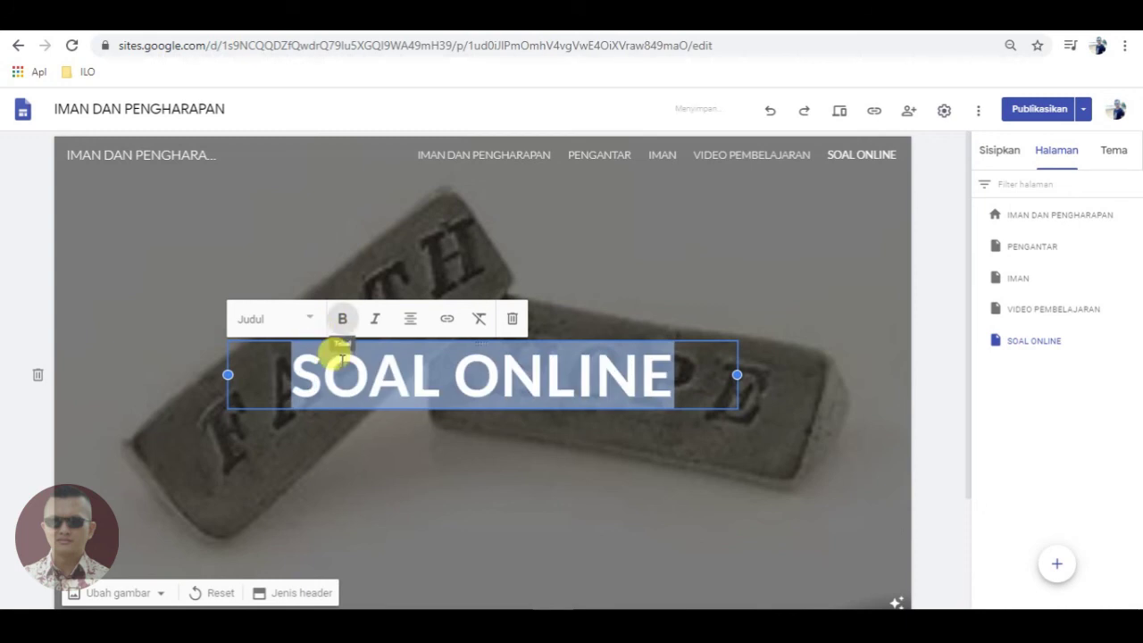
{"action": "left_click", "coordinate": [301, 593]}
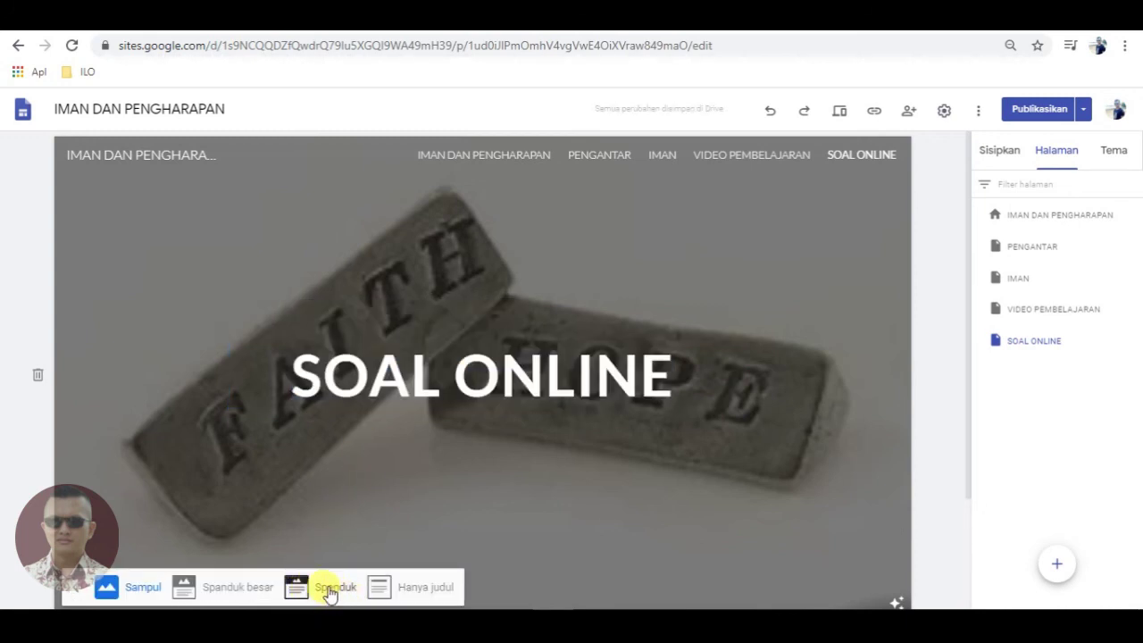
{"action": "left_click", "coordinate": [329, 589]}
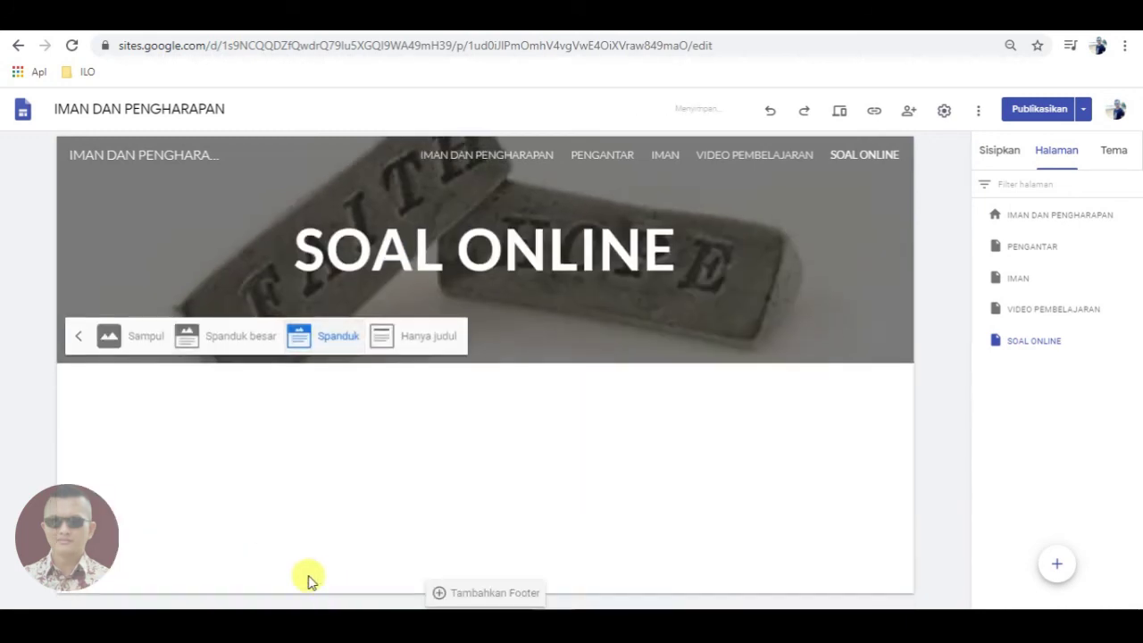
{"action": "left_click", "coordinate": [77, 336]}
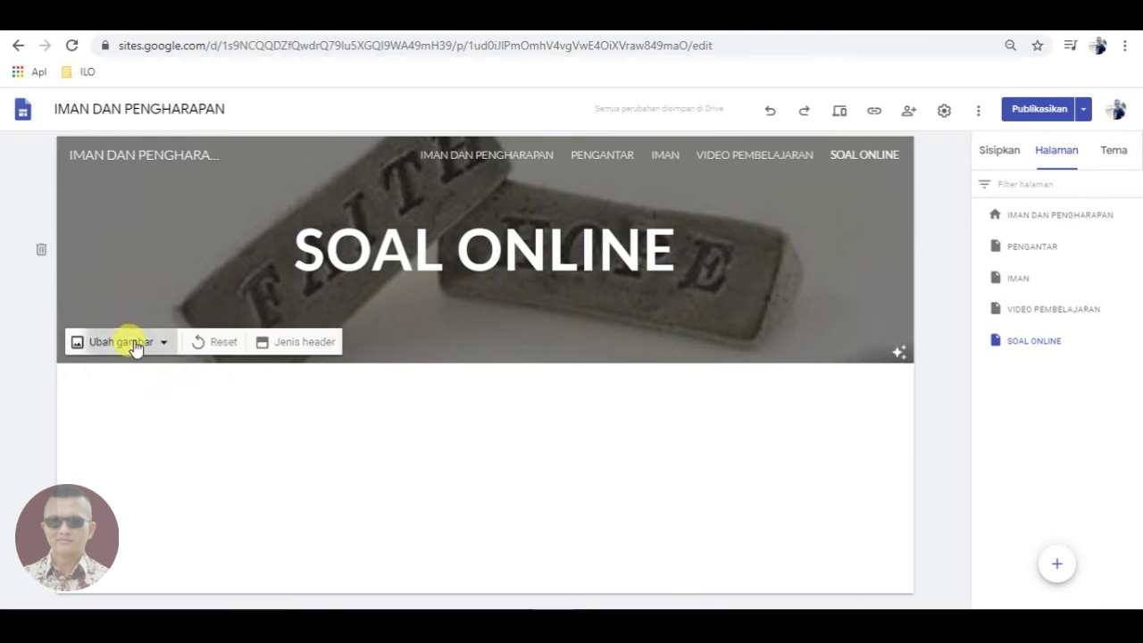
- Replace the "SOAL ONLINE" header image with the blue geometric triangle pattern from the gallery
{"action": "left_click", "coordinate": [133, 344]}
{"action": "left_click", "coordinate": [143, 419]}
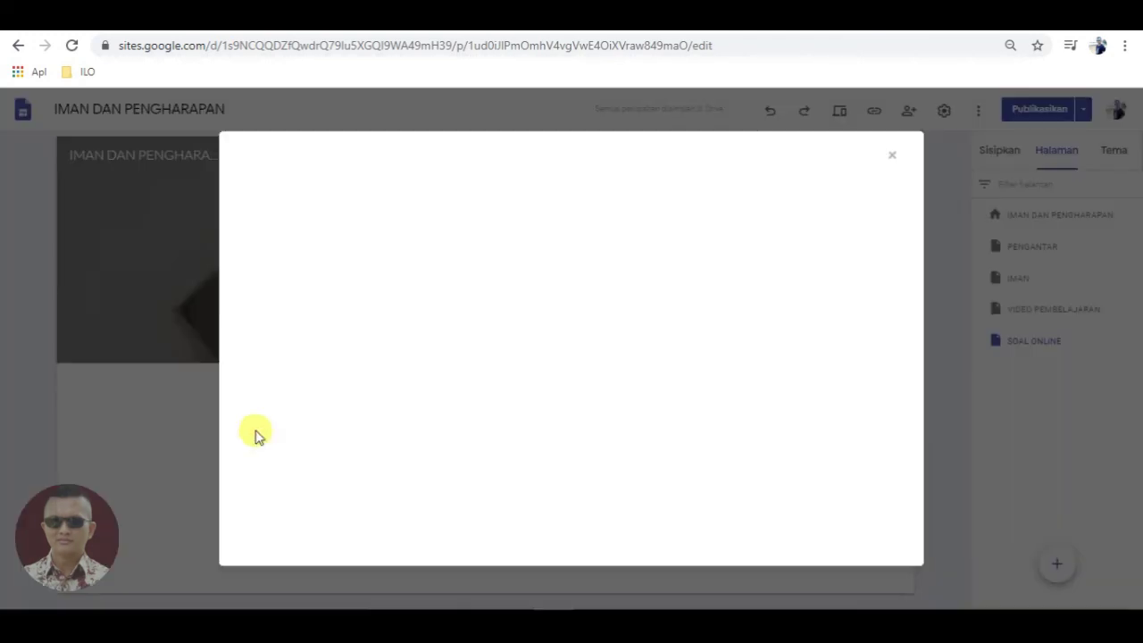
{"action": "scroll", "coordinate": [599, 396], "scroll_direction": "down", "scroll_amount": 10}
{"action": "left_click", "coordinate": [639, 304]}
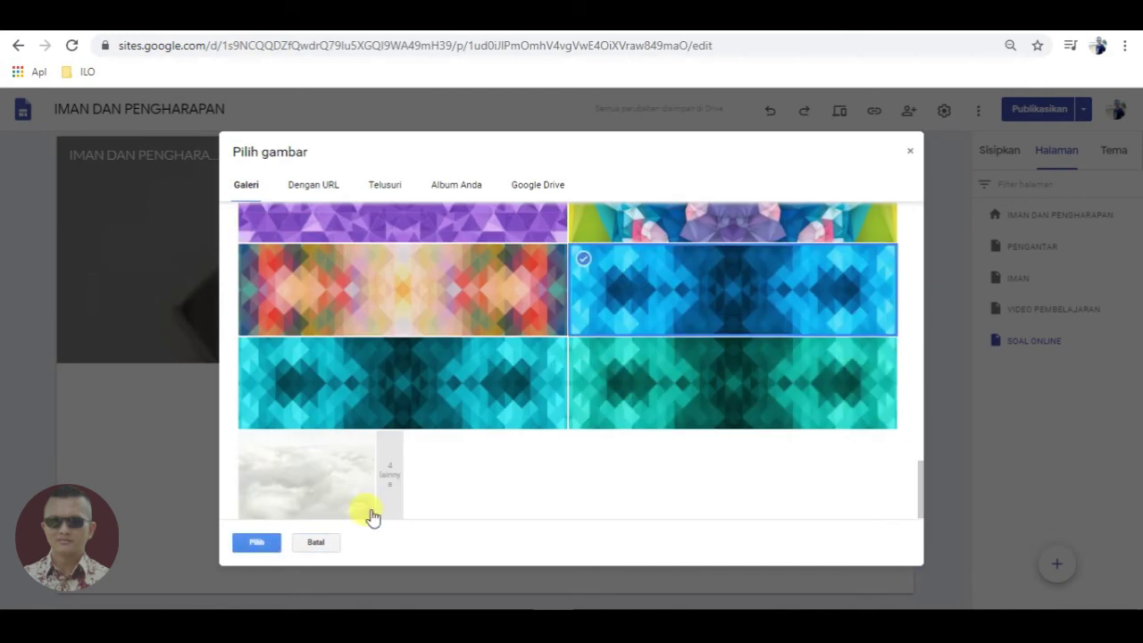
{"action": "left_click", "coordinate": [265, 543]}
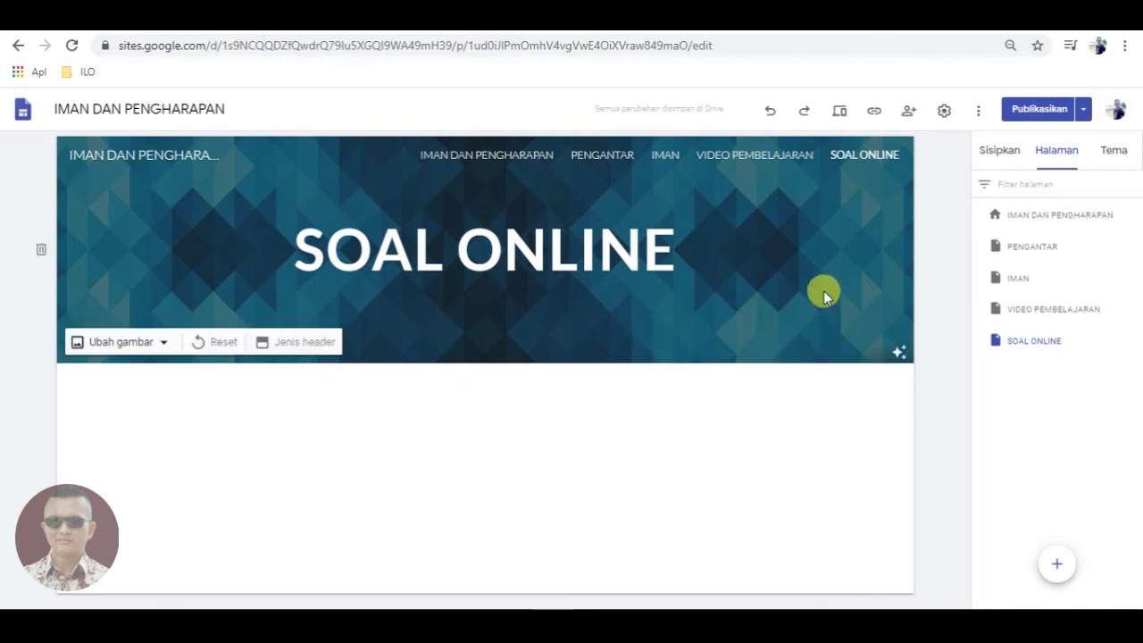
- Embed today's form "Formulir tanpa judul" below the "SOAL ONLINE" header and check how the quiz appears on the page
{"action": "left_click", "coordinate": [1009, 157]}
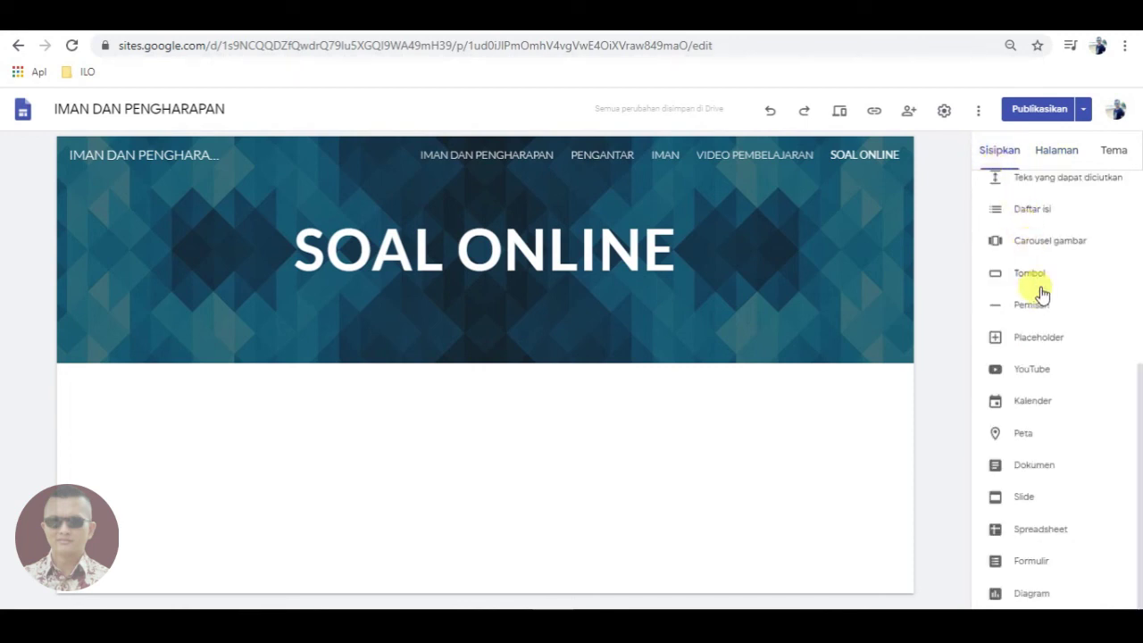
{"action": "left_click", "coordinate": [1041, 564]}
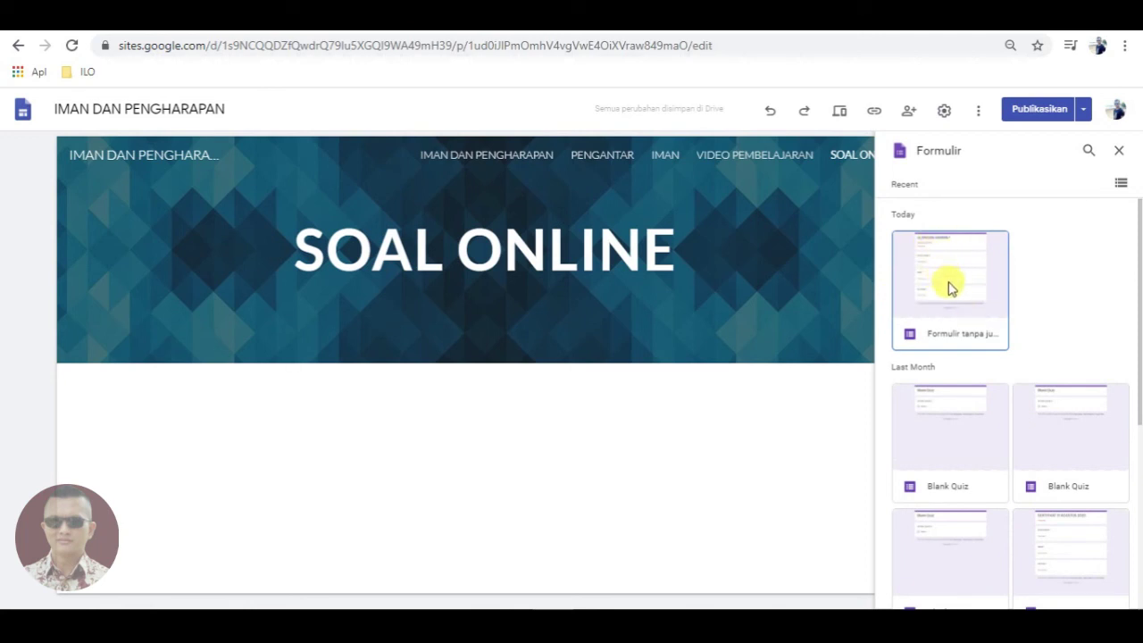
{"action": "left_click", "coordinate": [948, 286]}
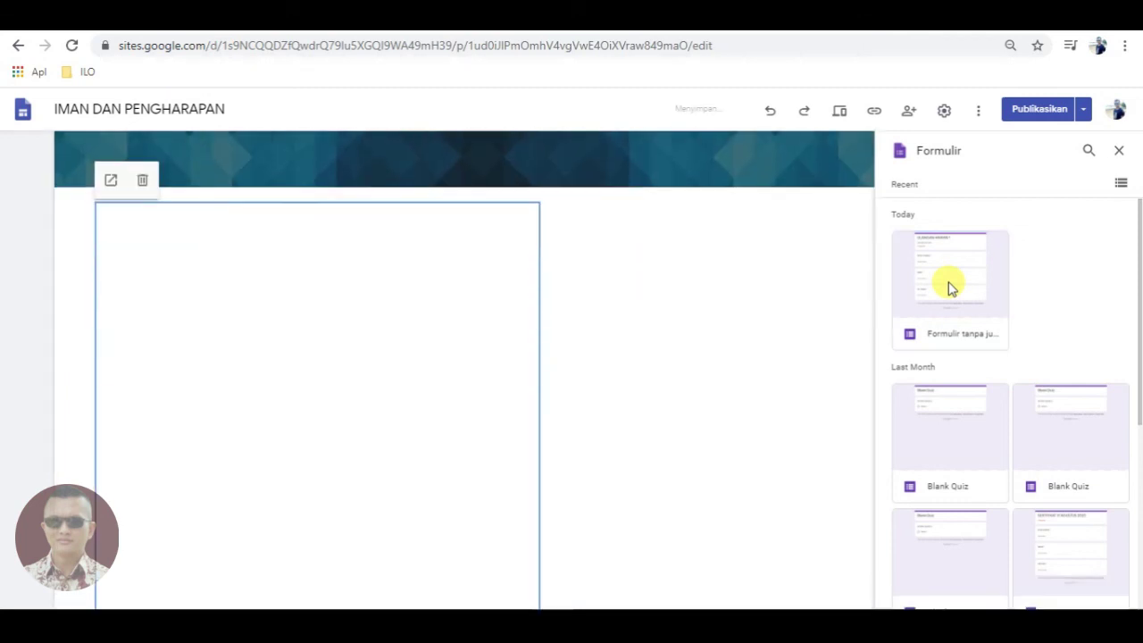
{"action": "left_click", "coordinate": [1118, 150]}
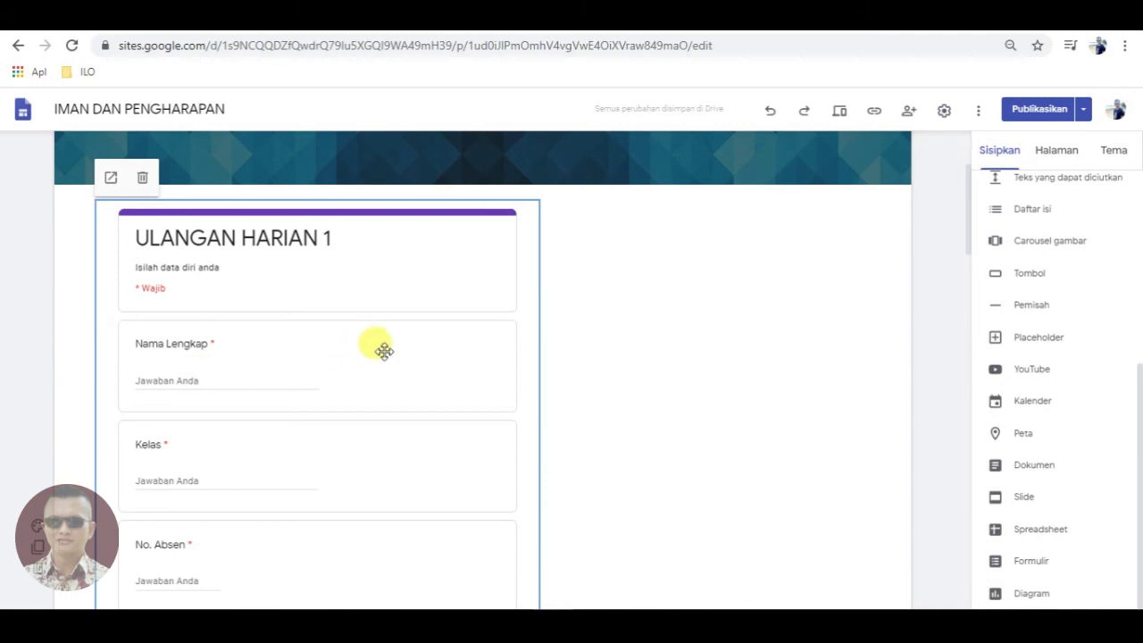
{"action": "scroll", "coordinate": [418, 355], "scroll_direction": "up", "scroll_amount": 2}
{"action": "mouse_move", "coordinate": [372, 293]}
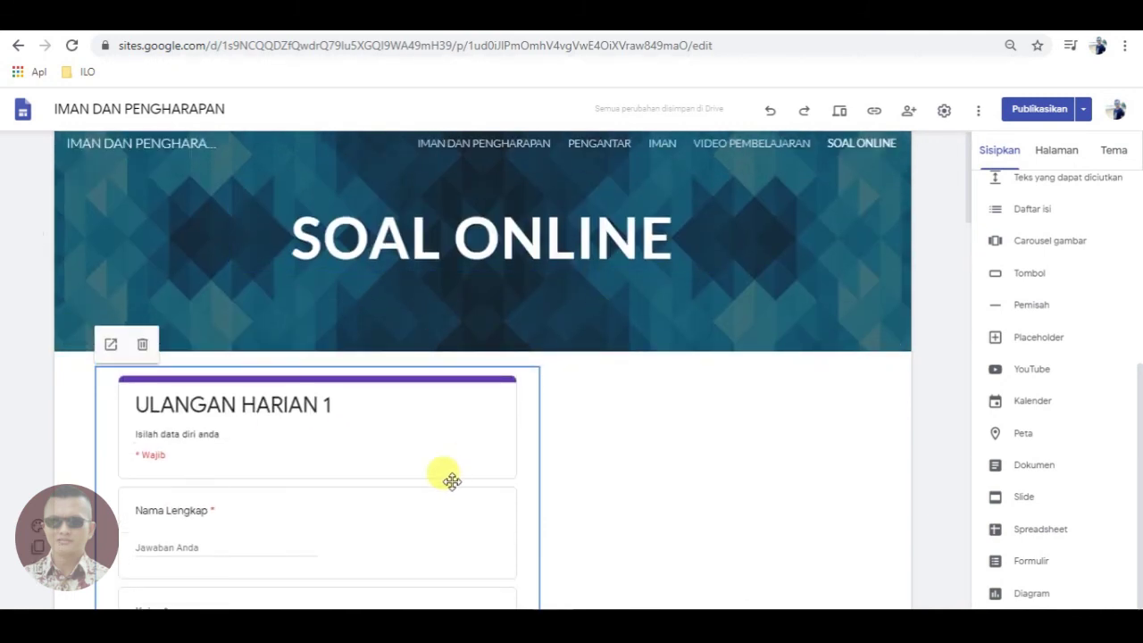
{"action": "scroll", "coordinate": [452, 481], "scroll_direction": "down", "scroll_amount": 5}
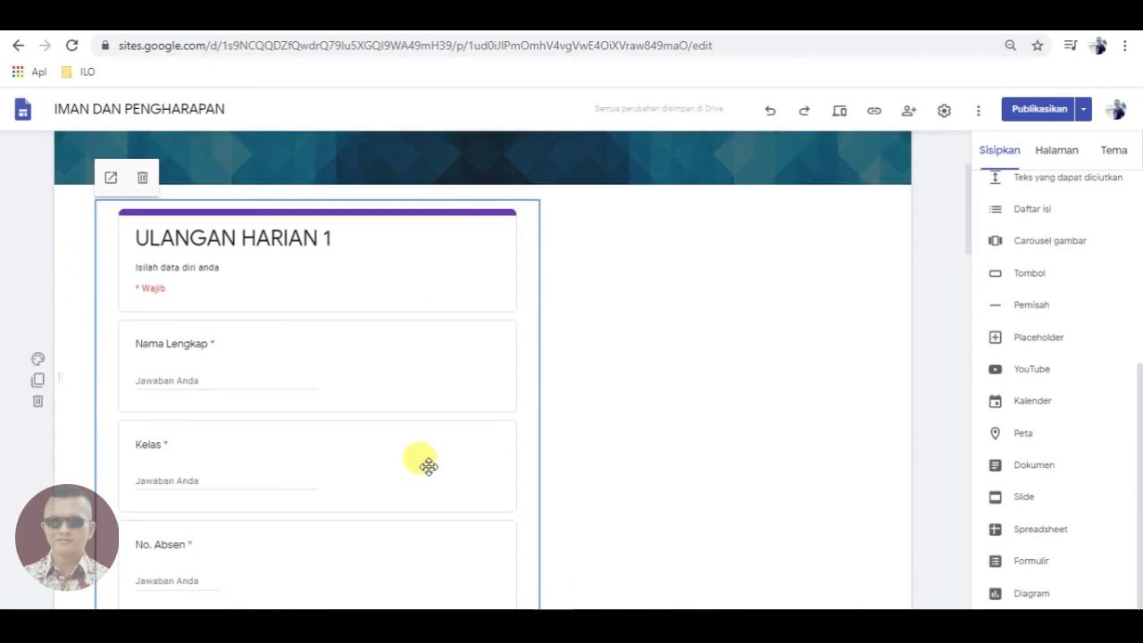
- Widen the embedded "ULANGAN HARIAN 1" form to the full content width of the "SOAL ONLINE" page
{"action": "scroll", "coordinate": [458, 476], "scroll_direction": "down", "scroll_amount": 5}
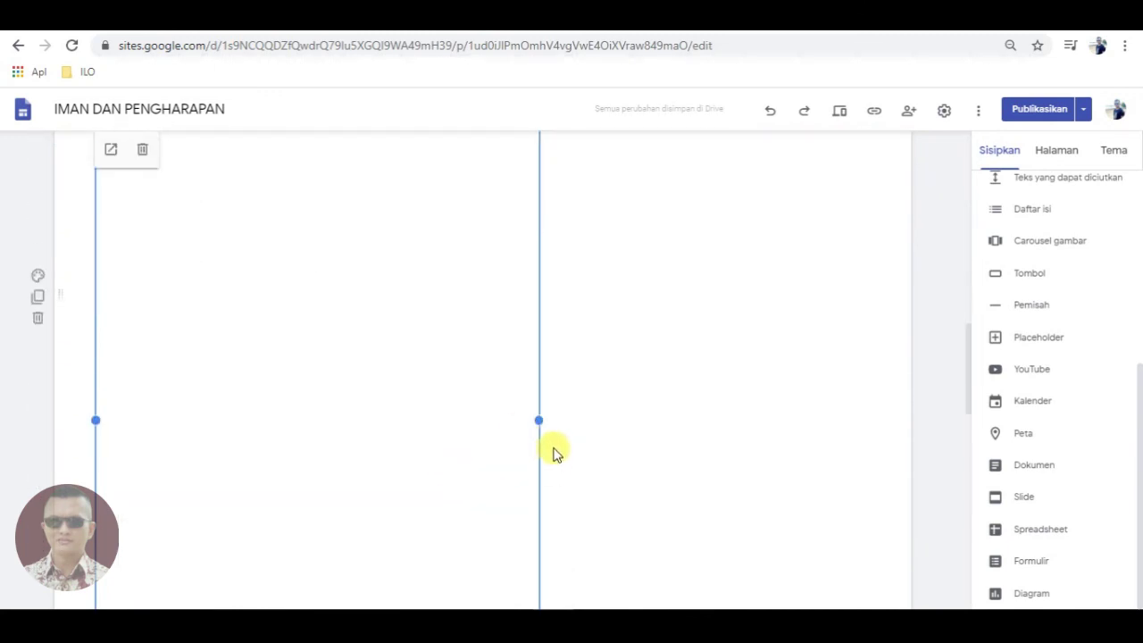
{"action": "left_click_drag", "start_coordinate": [539, 419], "coordinate": [890, 408]}
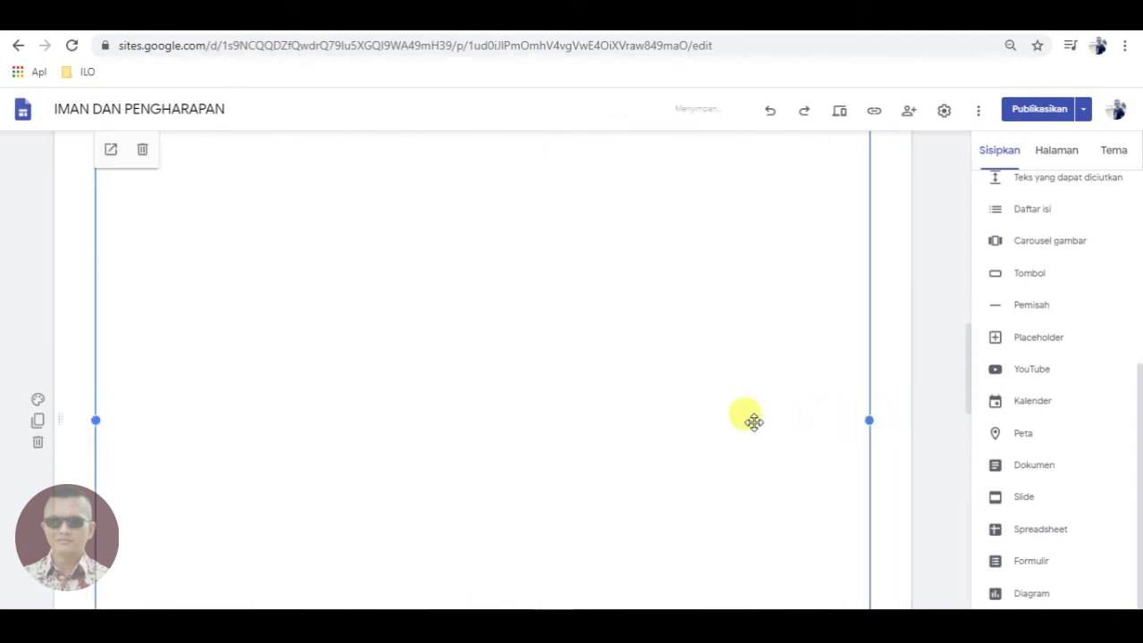
{"action": "scroll", "coordinate": [613, 441], "scroll_direction": "down", "scroll_amount": 4}
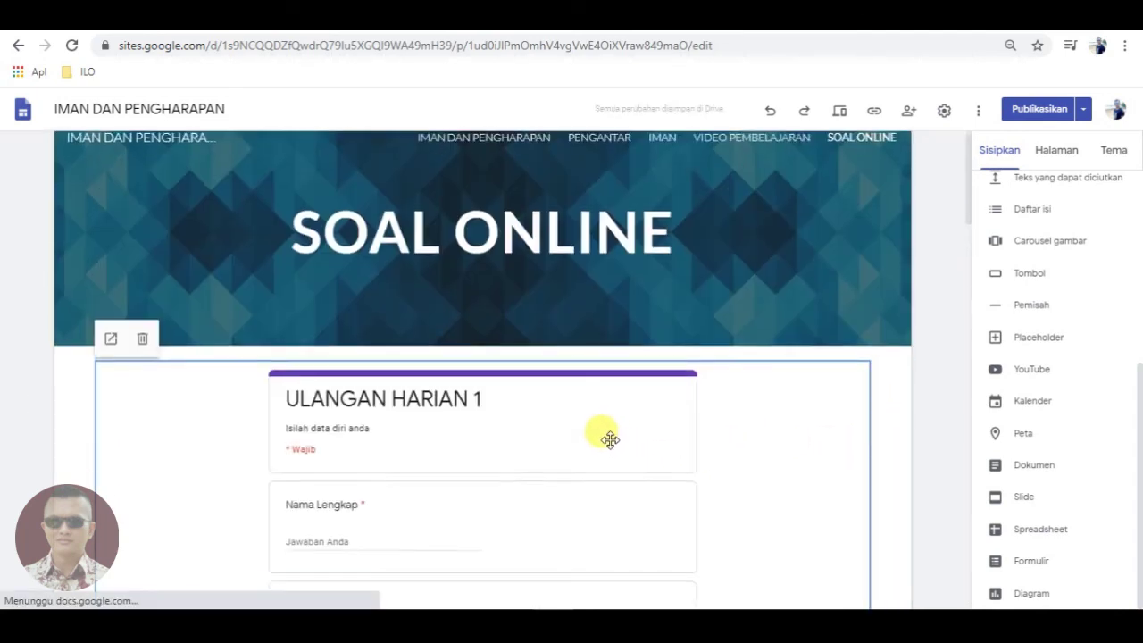
{"action": "scroll", "coordinate": [625, 259], "scroll_direction": "up", "scroll_amount": 2}
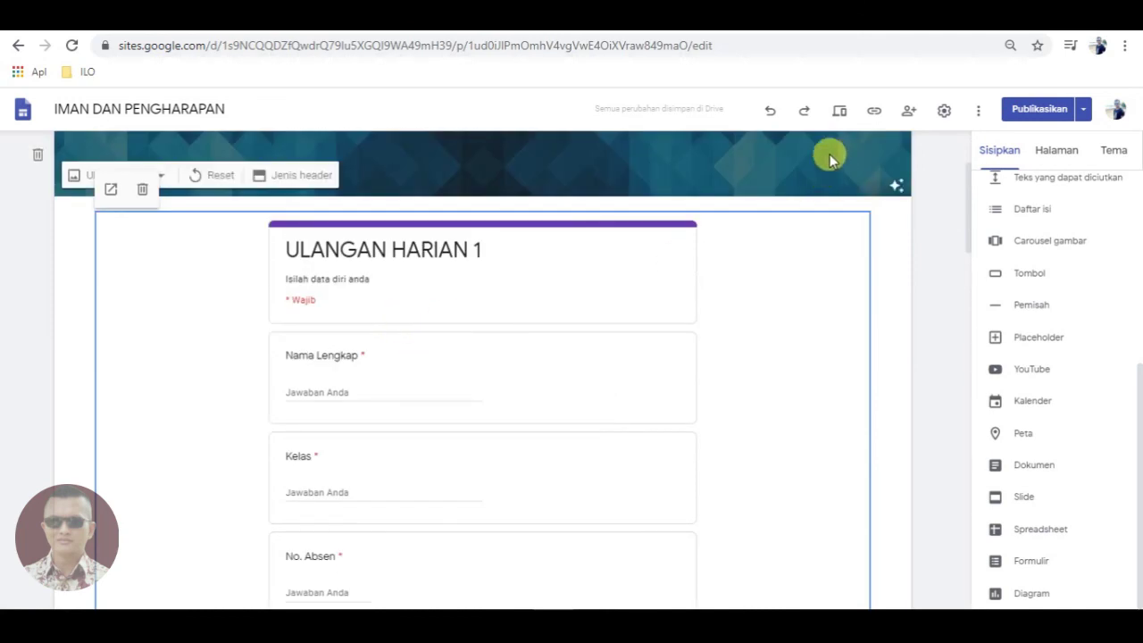
- Preview the page, fill in the quiz with a student's name, class 8 and attendance number 6, and continue to the questions
{"action": "left_click", "coordinate": [839, 114]}
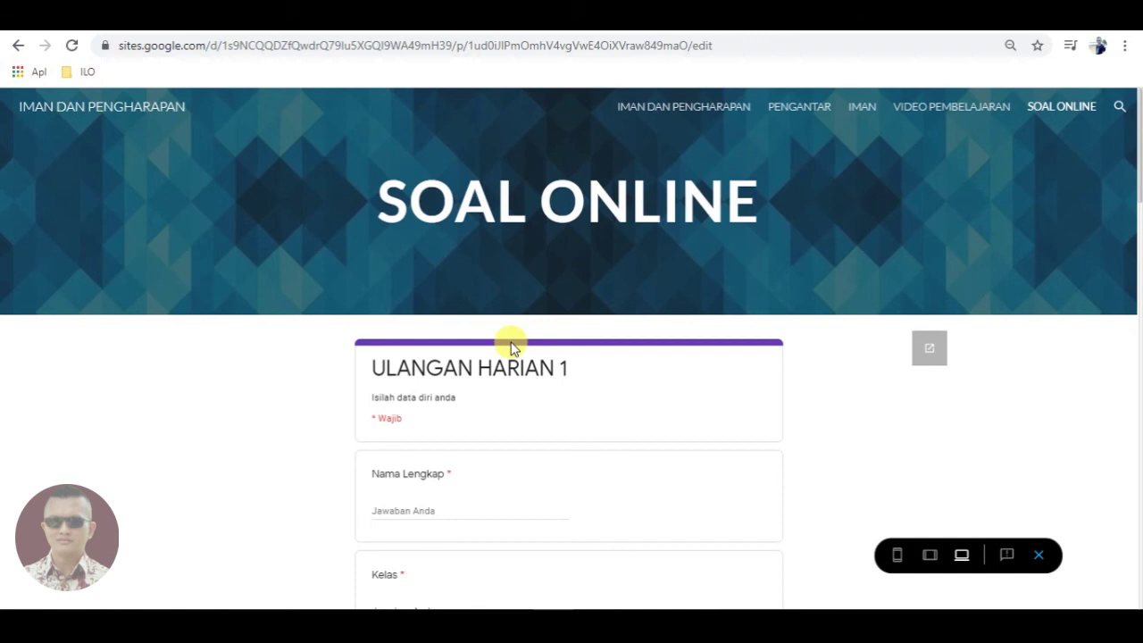
{"action": "scroll", "coordinate": [464, 362], "scroll_direction": "down", "scroll_amount": 1}
{"action": "left_click", "coordinate": [390, 427]}
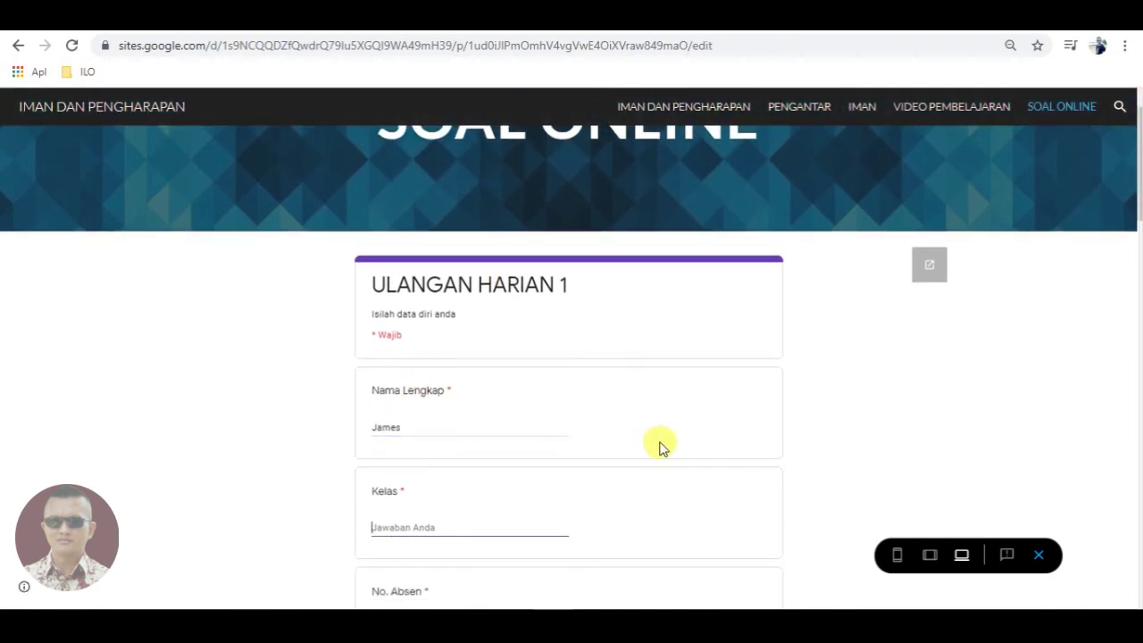
{"action": "type", "text": "8"}
{"action": "key", "text": "Tab"}
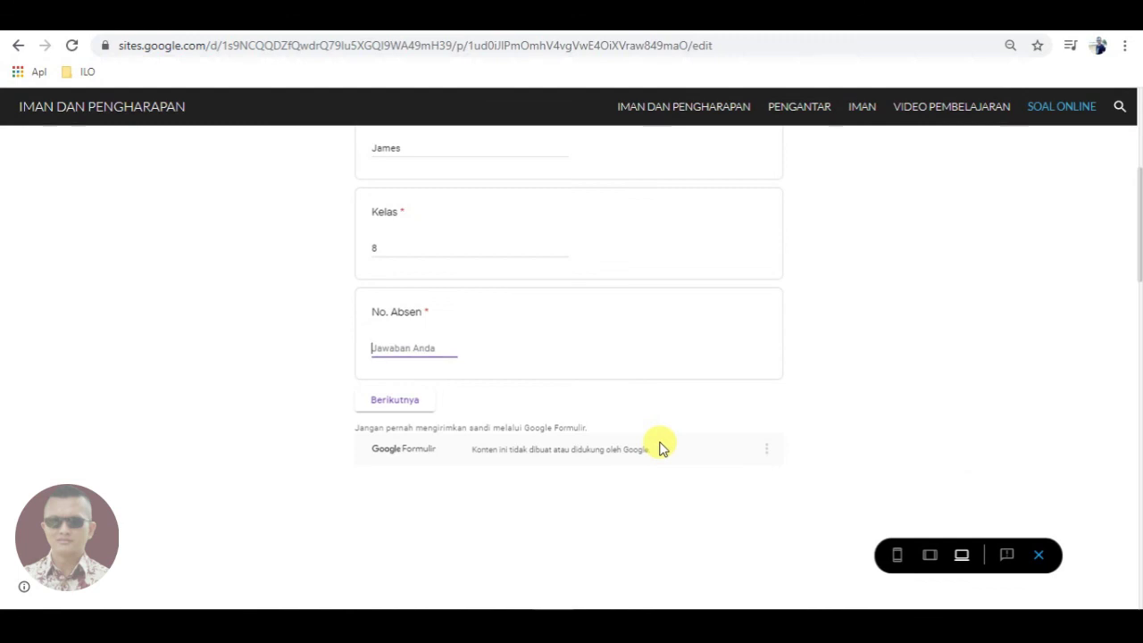
{"action": "type", "text": "6"}
{"action": "left_click", "coordinate": [379, 401]}
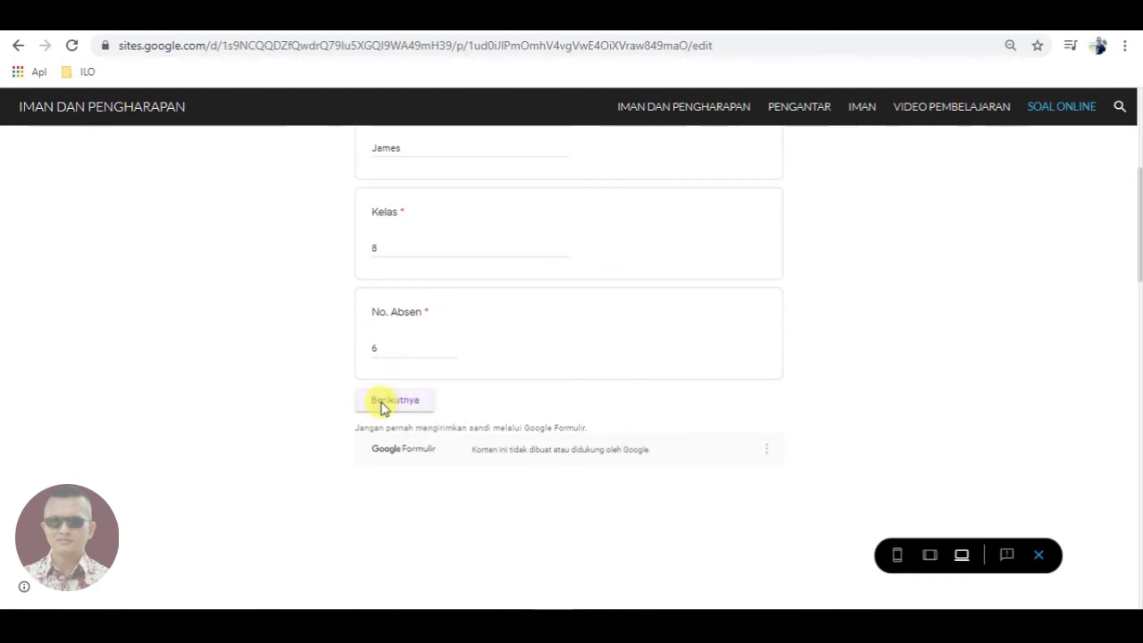
- Test the quiz by answering "Tidak goyah", "Belum tentu" and "Pena dan tinta", then try to submit with the other questions blank
{"action": "left_click", "coordinate": [377, 381]}
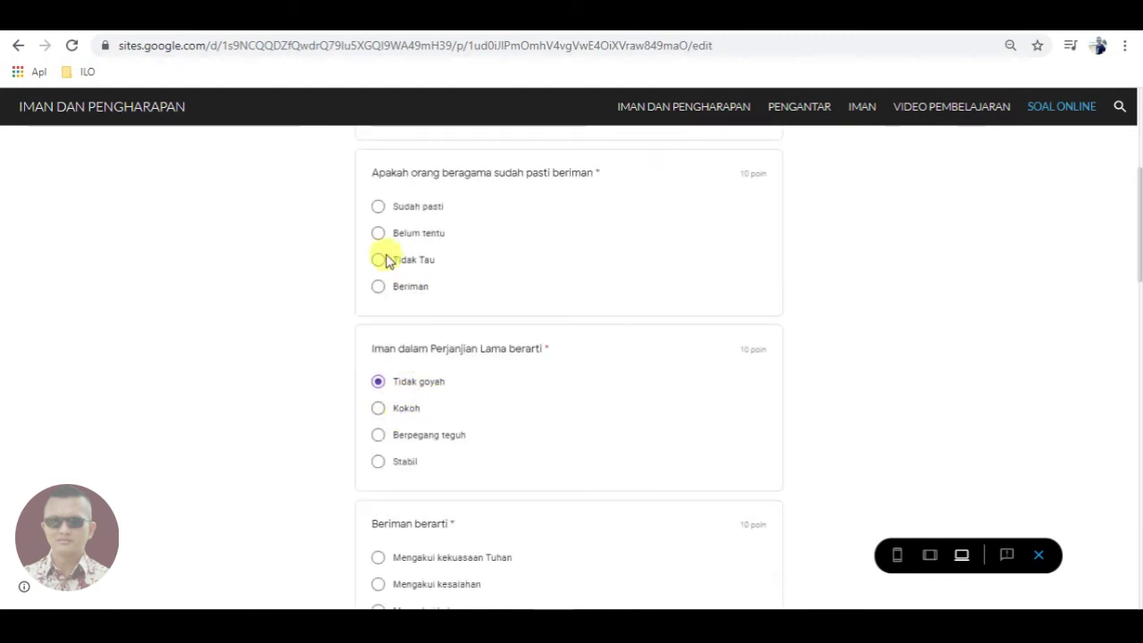
{"action": "left_click", "coordinate": [377, 232]}
{"action": "scroll", "coordinate": [429, 401], "scroll_direction": "down", "scroll_amount": 4}
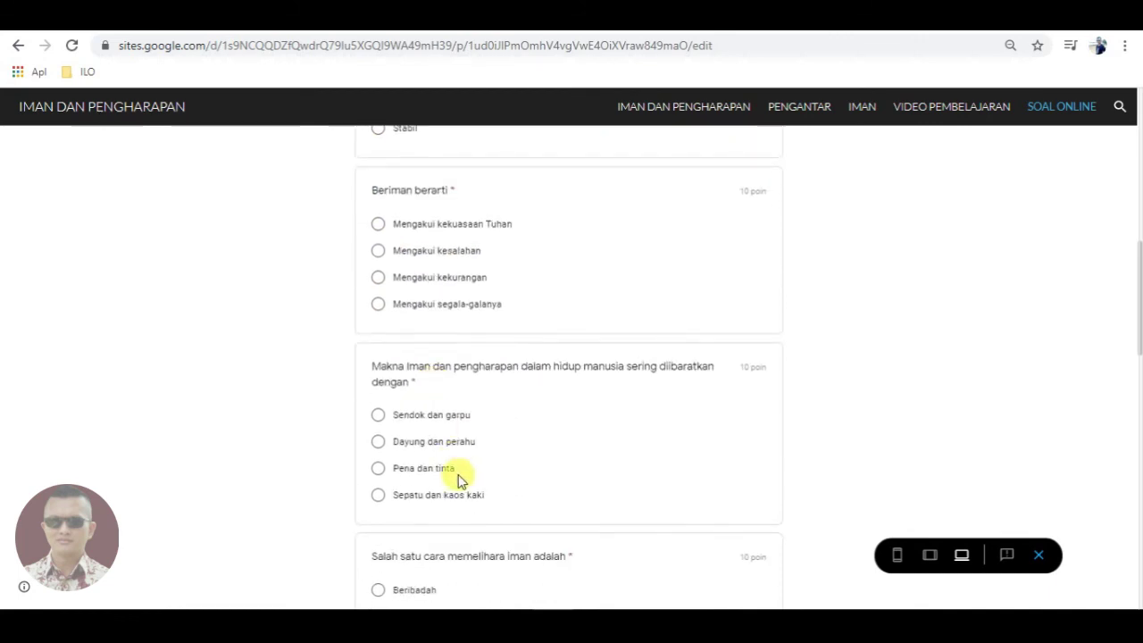
{"action": "left_click", "coordinate": [410, 470]}
{"action": "scroll", "coordinate": [416, 477], "scroll_direction": "down", "scroll_amount": 10}
{"action": "scroll", "coordinate": [426, 482], "scroll_direction": "down", "scroll_amount": 2}
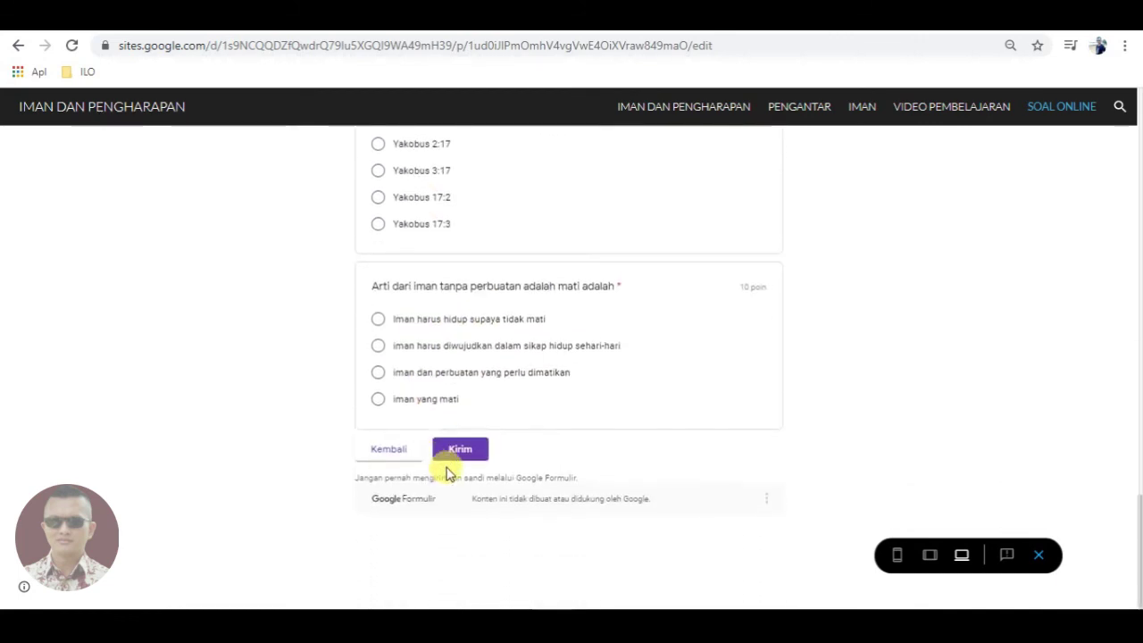
{"action": "left_click", "coordinate": [481, 435]}
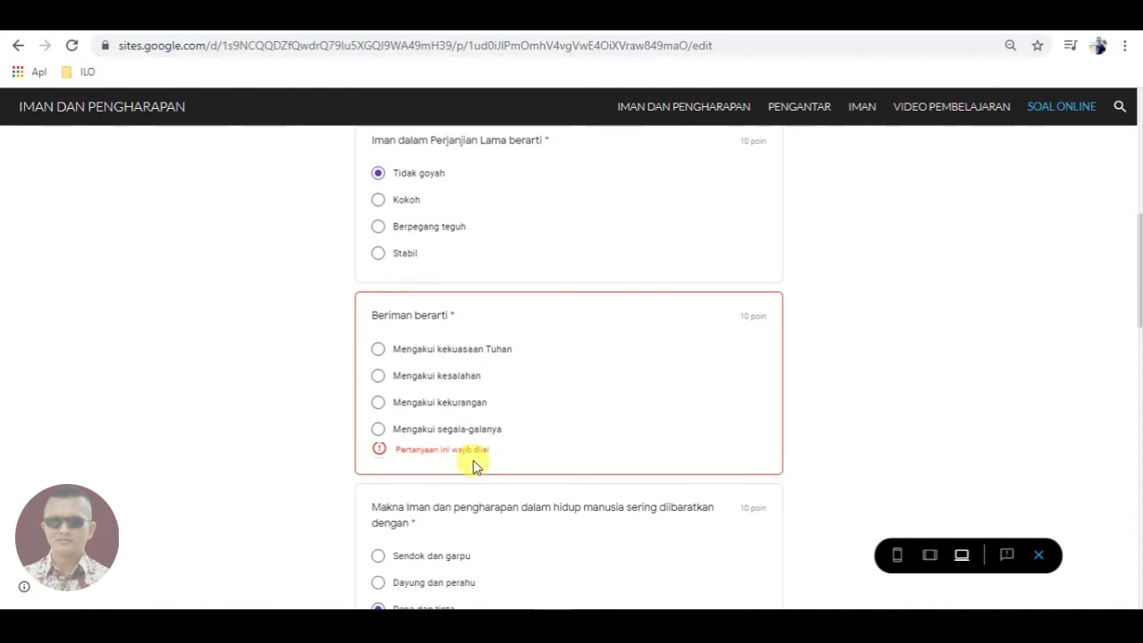
- Review the required-answer check in the quiz, then exit the preview and discard the unsent answers
{"action": "scroll", "coordinate": [576, 435], "scroll_direction": "down", "scroll_amount": 2}
{"action": "scroll", "coordinate": [584, 441], "scroll_direction": "up", "scroll_amount": 5}
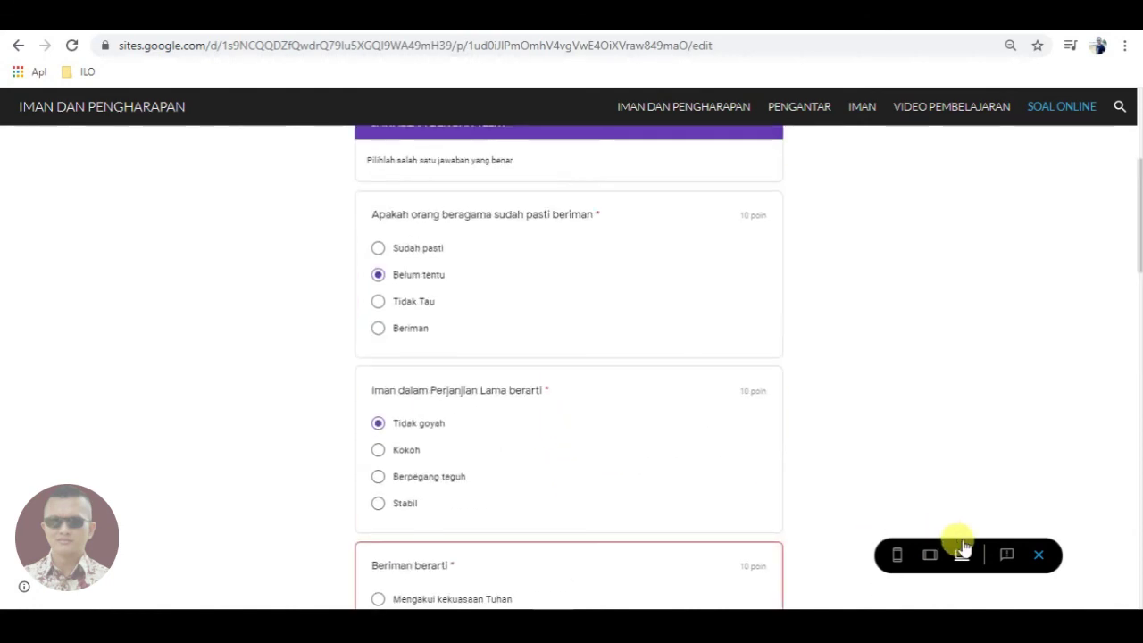
{"action": "left_click", "coordinate": [1035, 557]}
{"action": "left_click", "coordinate": [652, 141]}
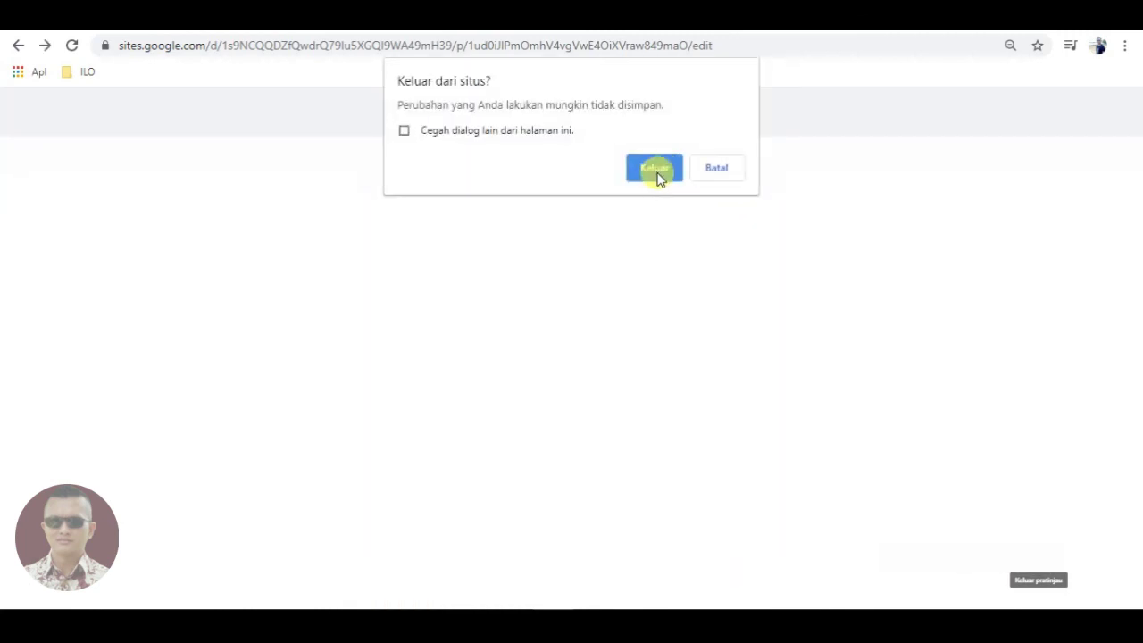
{"action": "left_click", "coordinate": [655, 171]}
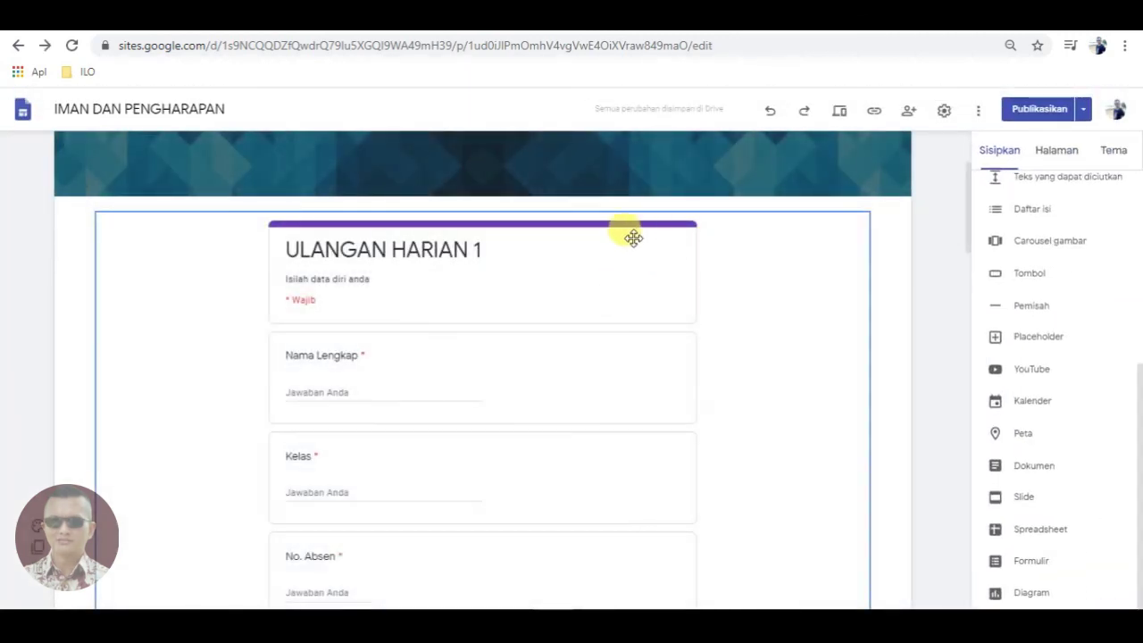
- Set the background of the section containing the embedded quiz to "Penekanan 2" and check its look against the header
{"action": "scroll", "coordinate": [633, 237], "scroll_direction": "up", "scroll_amount": 2}
{"action": "scroll", "coordinate": [260, 401], "scroll_direction": "down", "scroll_amount": 3}
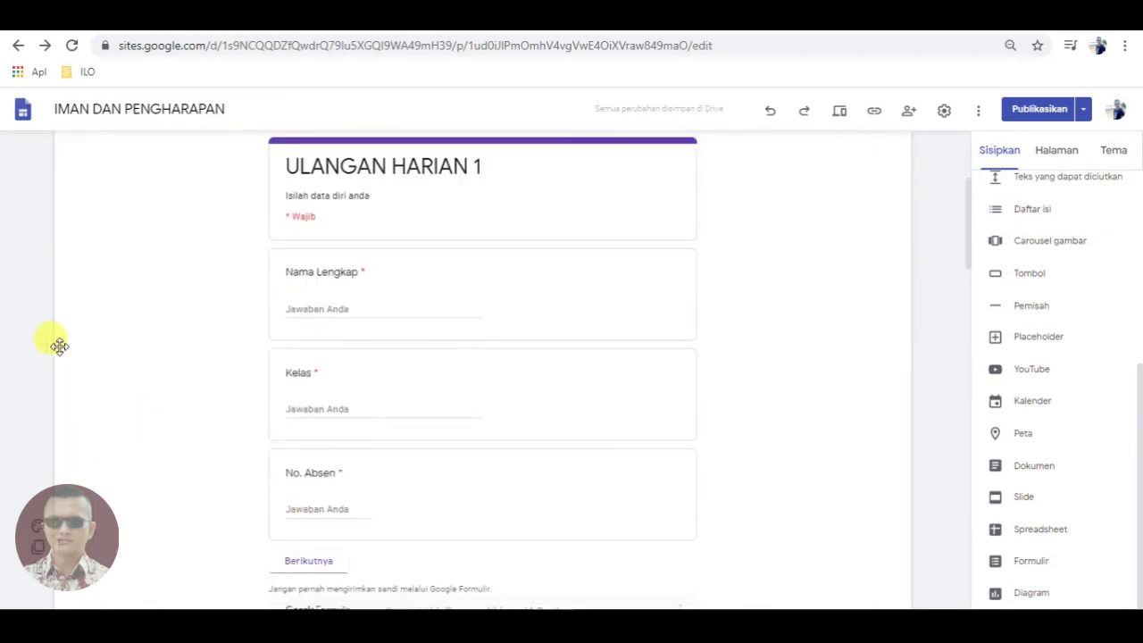
{"action": "left_click", "coordinate": [37, 534]}
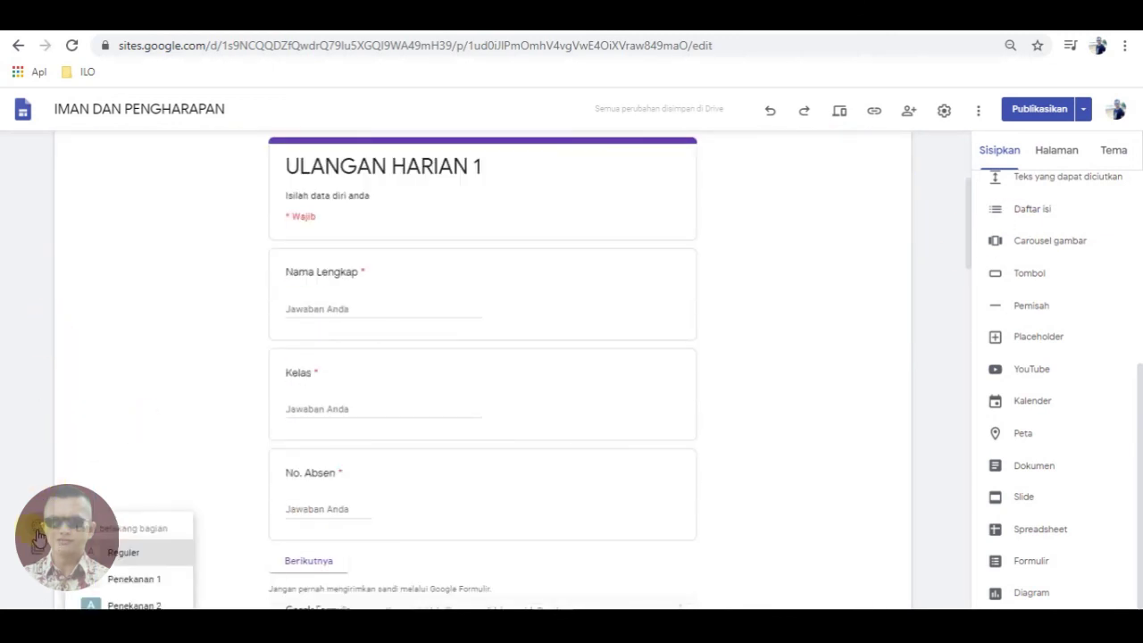
{"action": "scroll", "coordinate": [127, 502], "scroll_direction": "down", "scroll_amount": 3}
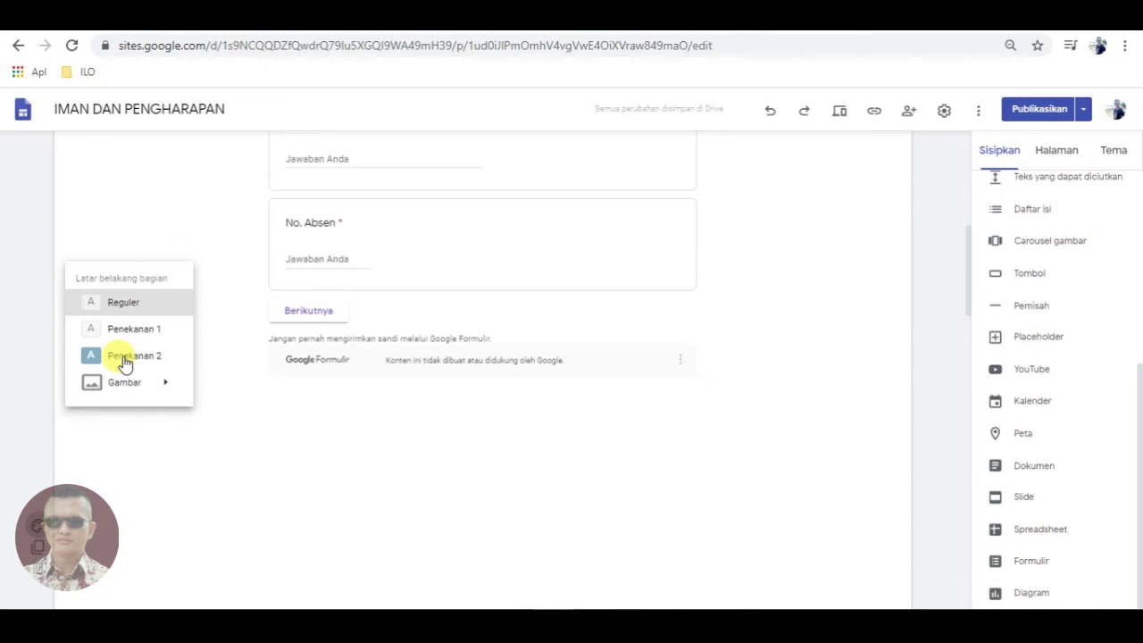
{"action": "left_click", "coordinate": [123, 355]}
{"action": "scroll", "coordinate": [480, 425], "scroll_direction": "up", "scroll_amount": 4}
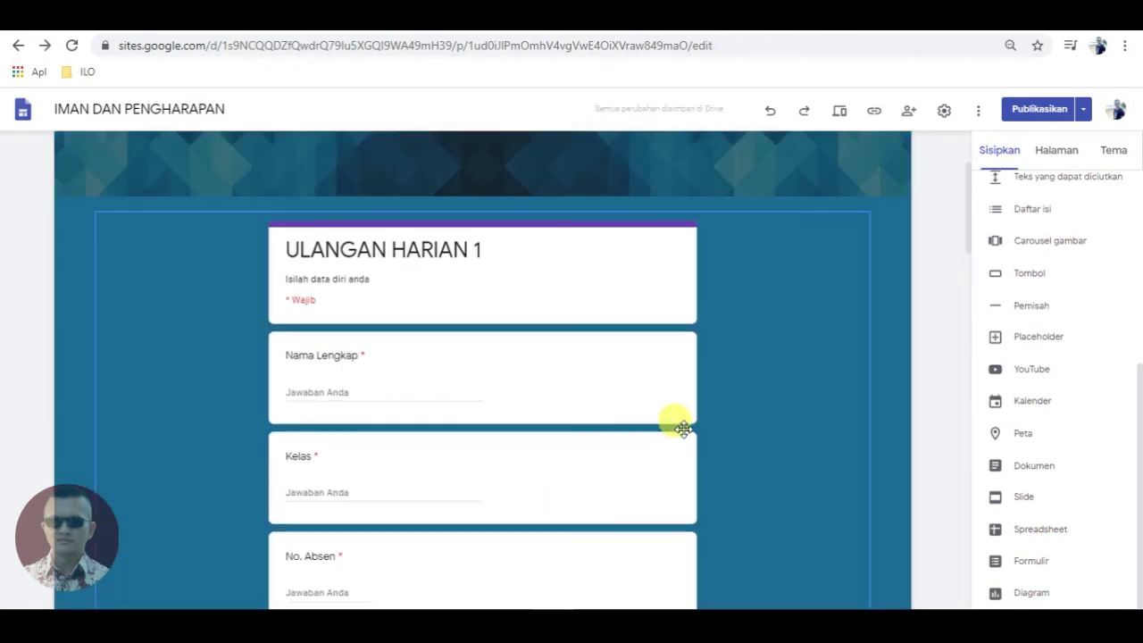
{"action": "scroll", "coordinate": [681, 423], "scroll_direction": "down", "scroll_amount": 2}
{"action": "scroll", "coordinate": [684, 428], "scroll_direction": "up", "scroll_amount": 4}
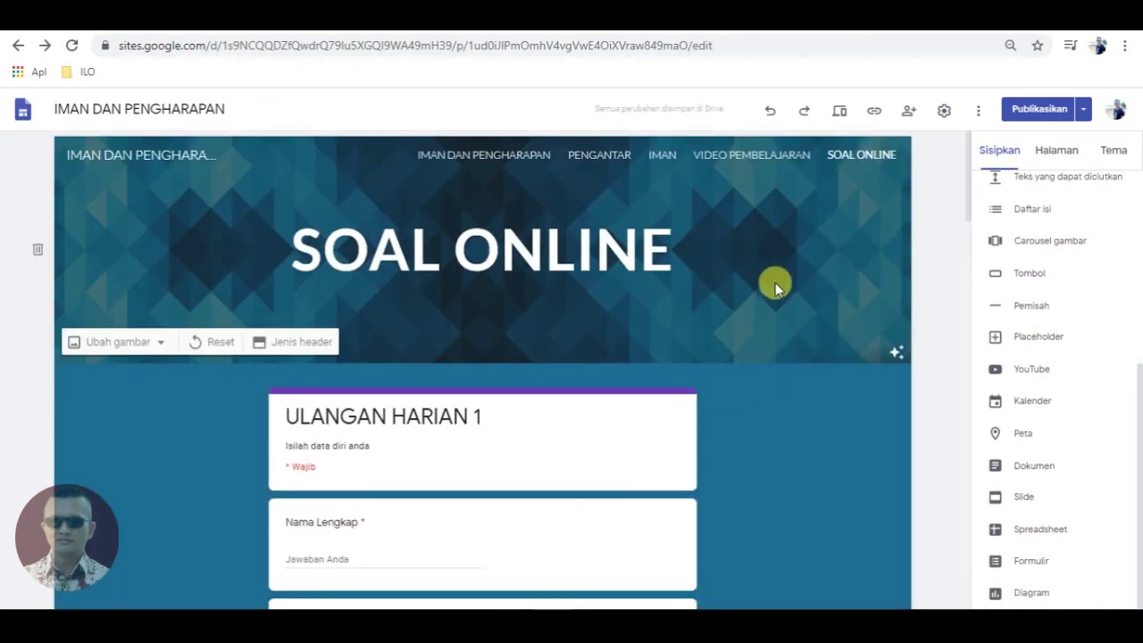
- Review the draft changes and publish the site with the new "SOAL ONLINE" page
{"action": "left_click", "coordinate": [1038, 109]}
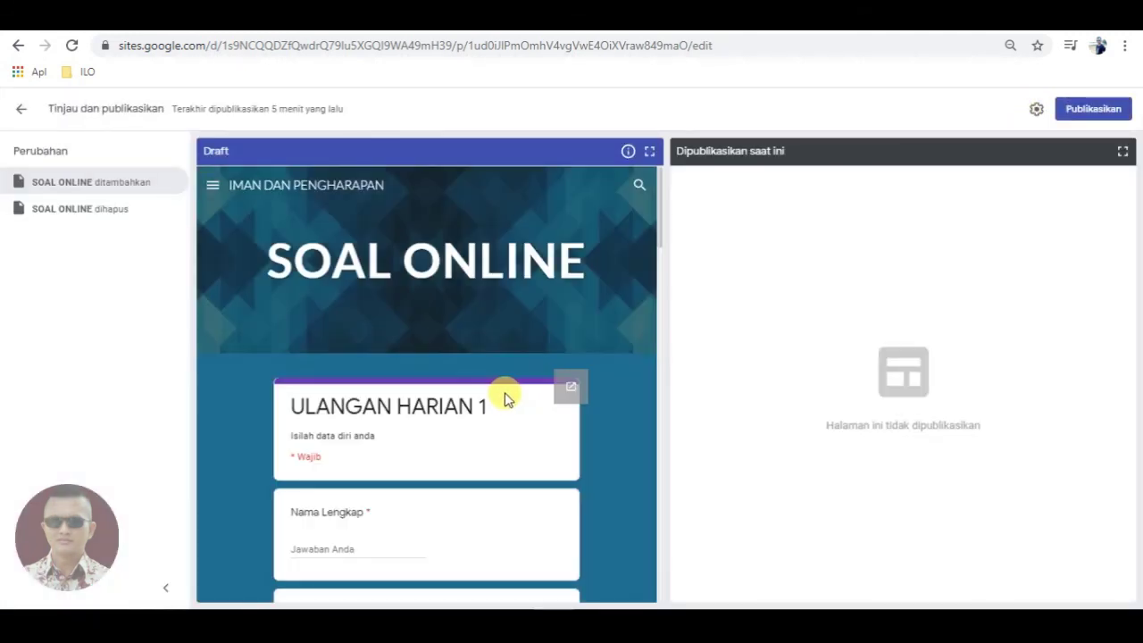
{"action": "left_click", "coordinate": [1076, 110]}
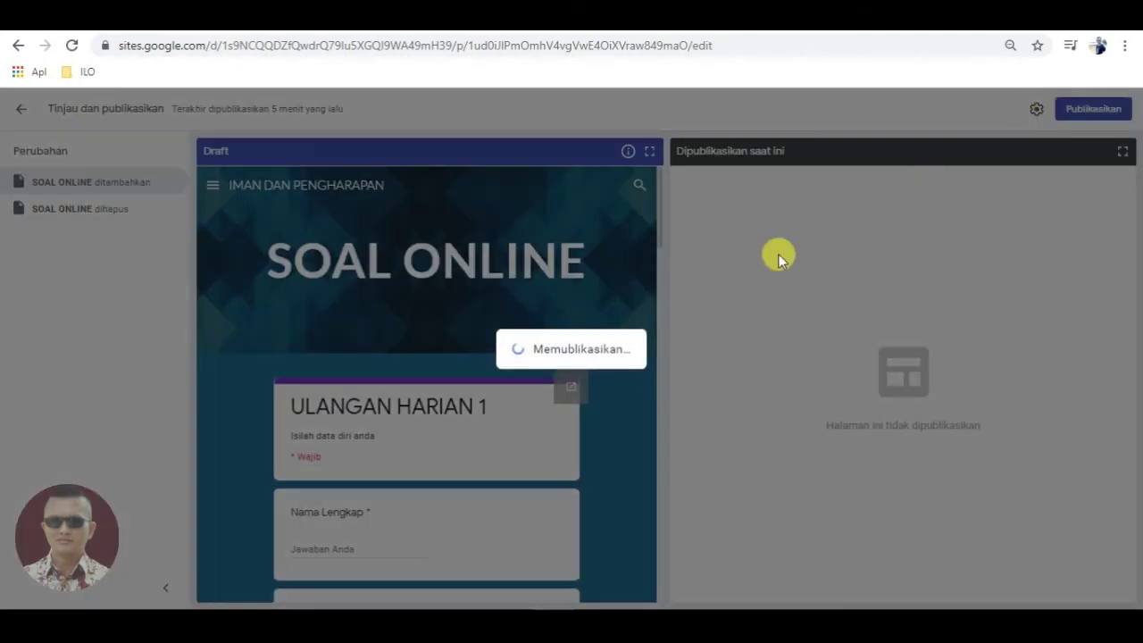